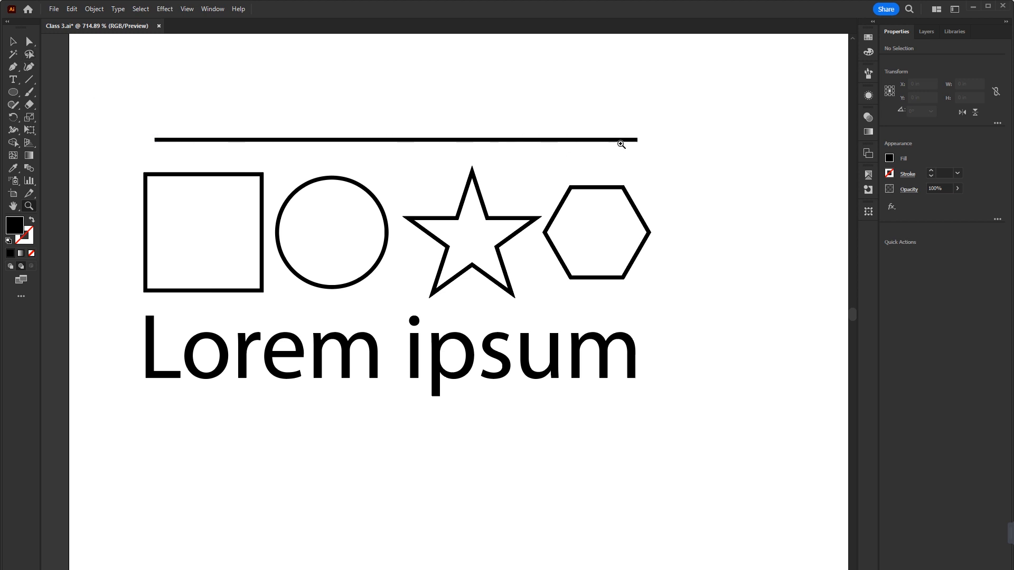
Inspect the anchor points of the line, the four shapes and the text with the Direct Selection tool.
{"action": "key", "text": "a"}
{"action": "left_click_drag", "start_coordinate": [111, 103], "coordinate": [667, 166]}
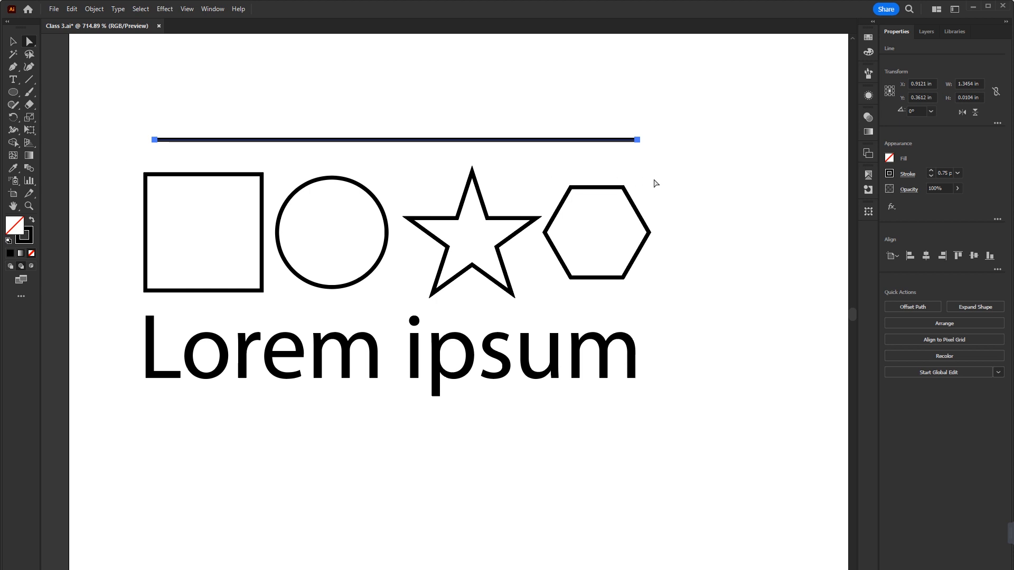
{"action": "left_click_drag", "start_coordinate": [660, 180], "coordinate": [170, 276]}
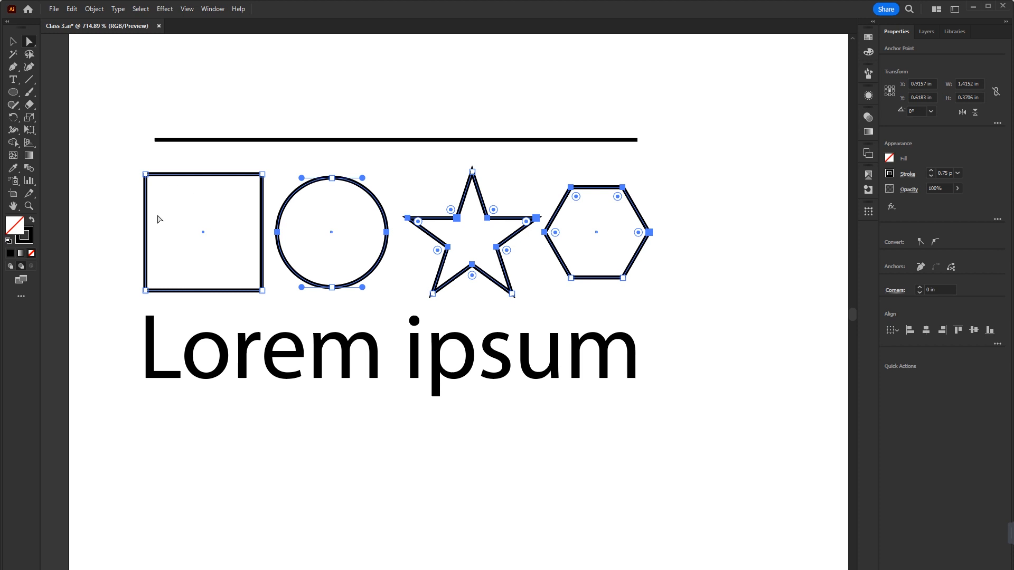
{"action": "left_click", "coordinate": [194, 373]}
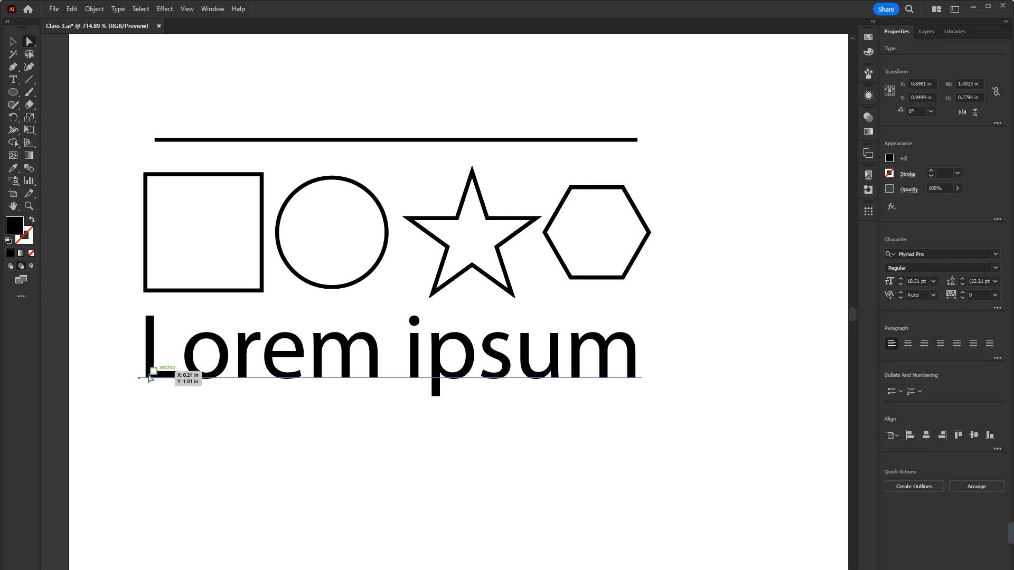
{"action": "left_click_drag", "start_coordinate": [138, 382], "coordinate": [139, 380]}
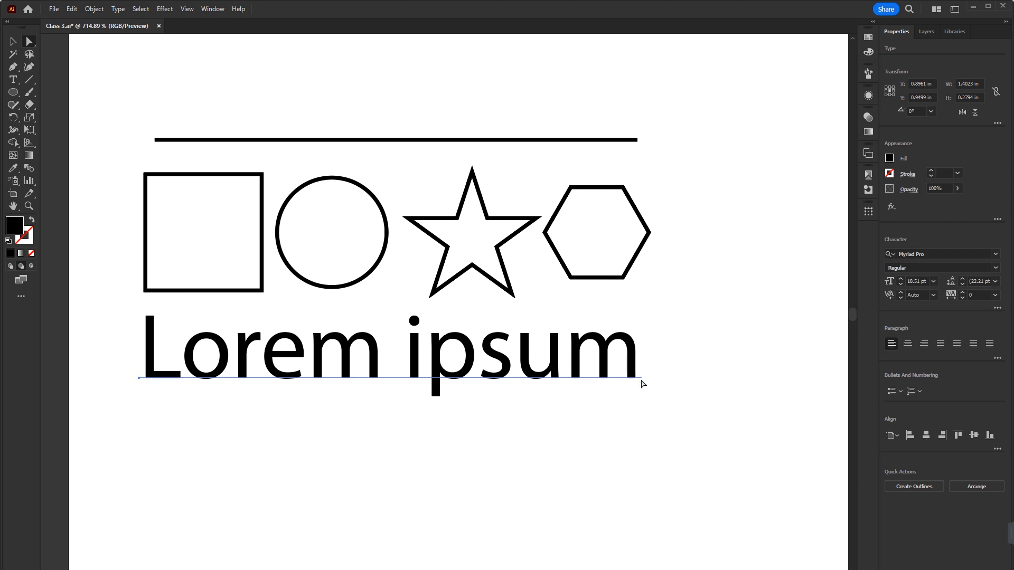
Replace the letters "psu" in the Lorem ipsum text with "asdas".
{"action": "left_click", "coordinate": [14, 80]}
{"action": "left_click_drag", "start_coordinate": [420, 357], "coordinate": [561, 364]}
{"action": "type", "text": "asdas"}
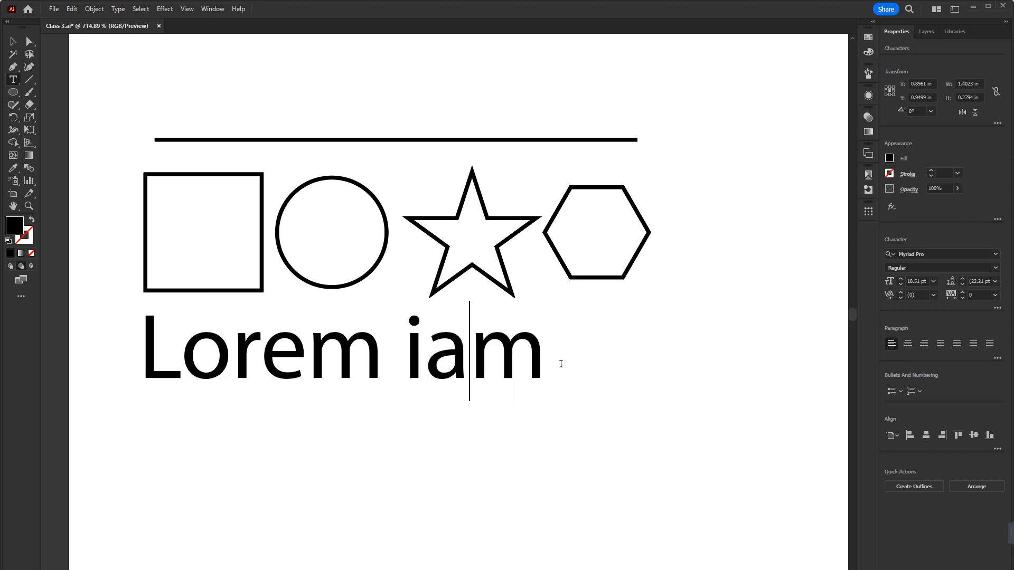
{"action": "left_click", "coordinate": [13, 41]}
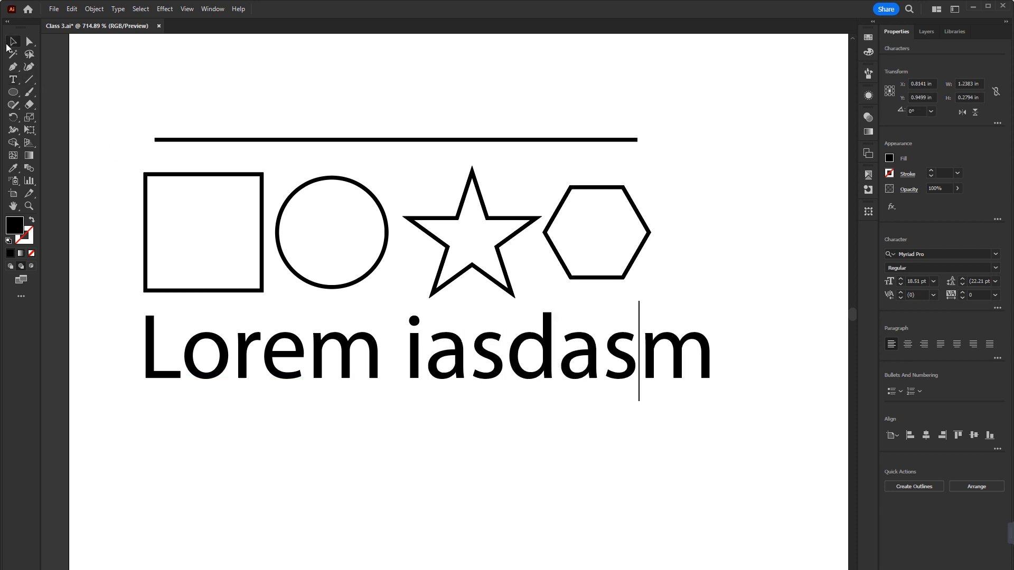
Convert the text to outlines and show the letters' anchor points with the Direct Selection tool.
{"action": "left_click", "coordinate": [117, 9]}
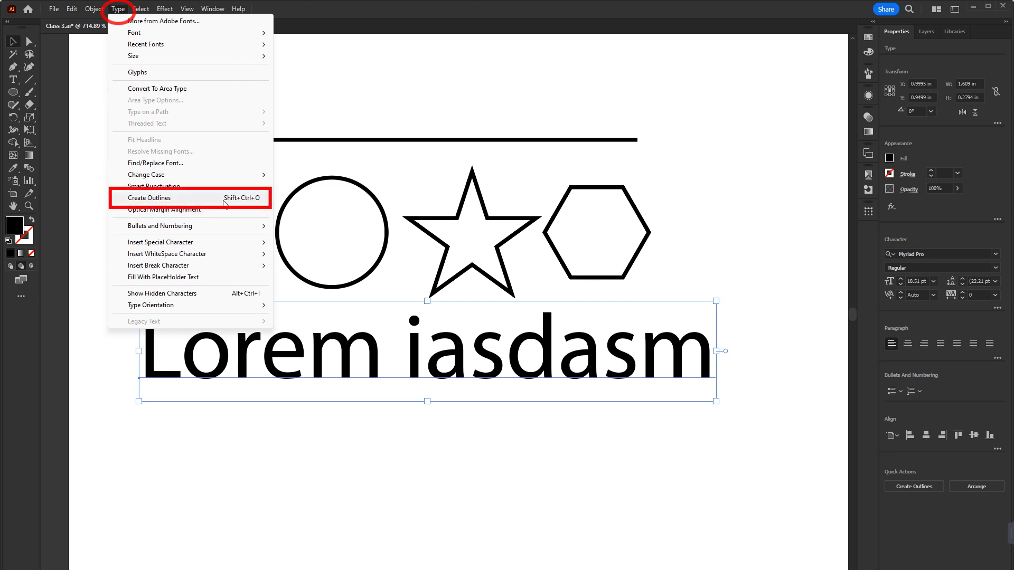
{"action": "left_click", "coordinate": [250, 200]}
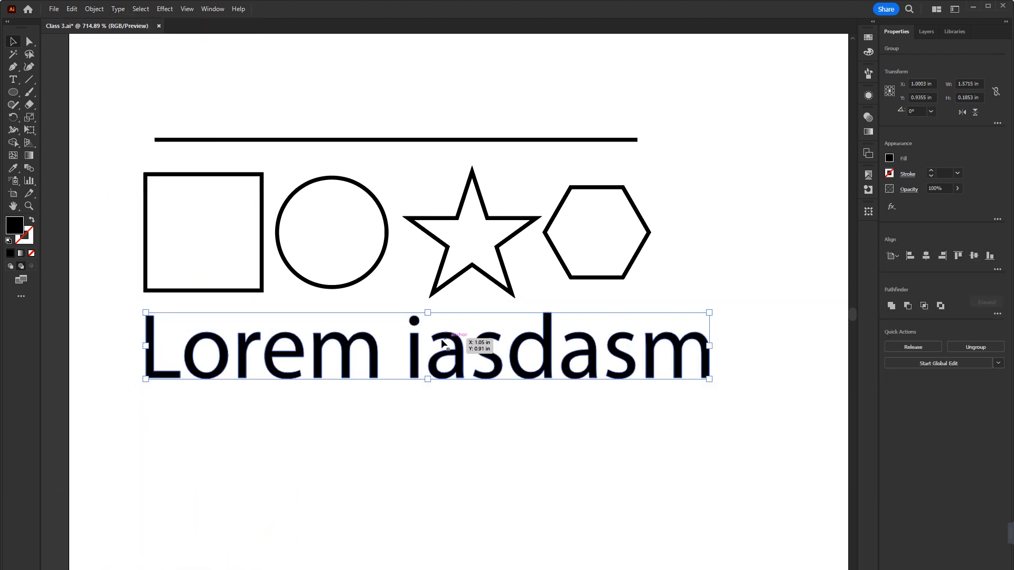
{"action": "left_click", "coordinate": [32, 44]}
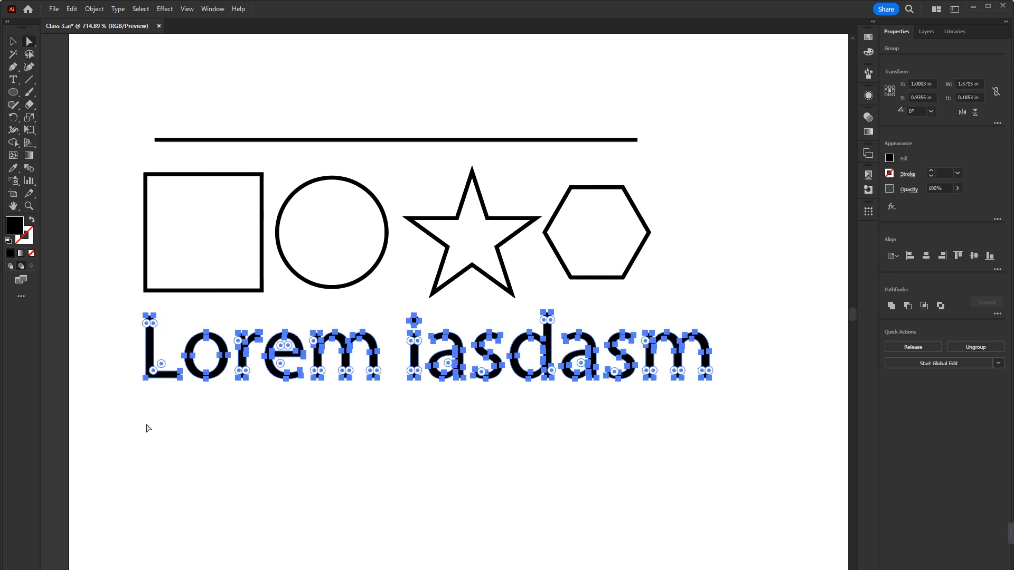
{"action": "left_click_drag", "start_coordinate": [108, 416], "coordinate": [655, 424]}
Extend the first stem of the last letter m well below the baseline by moving its bottom anchor points.
{"action": "left_click", "coordinate": [681, 351]}
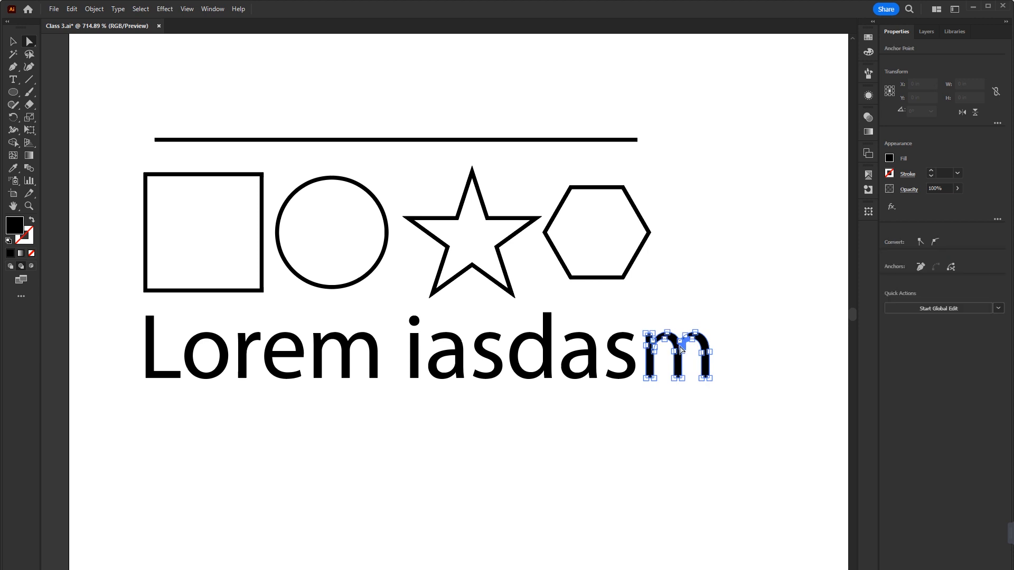
{"action": "left_click_drag", "start_coordinate": [734, 314], "coordinate": [100, 415]}
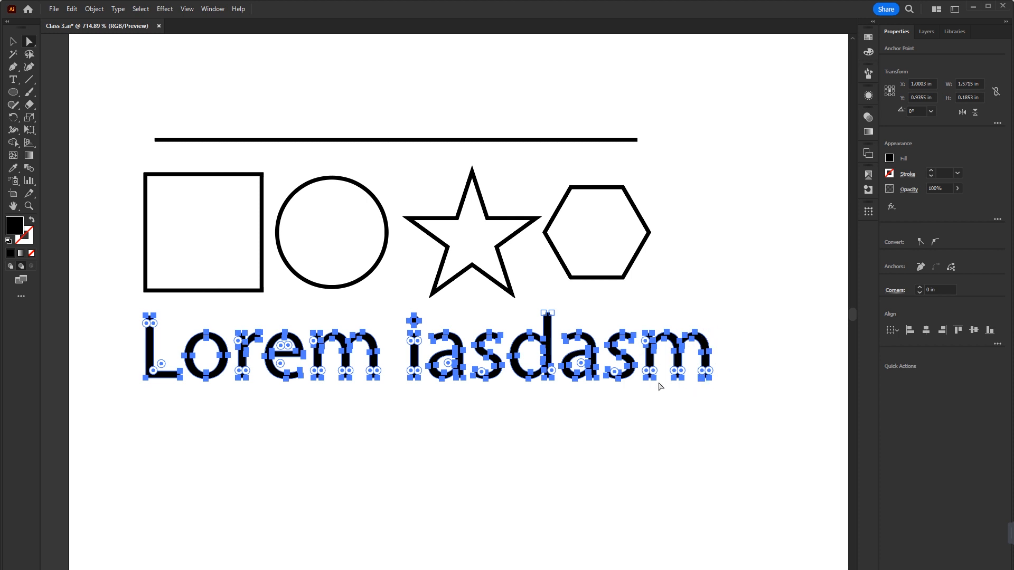
{"action": "left_click_drag", "start_coordinate": [662, 371], "coordinate": [645, 443]}
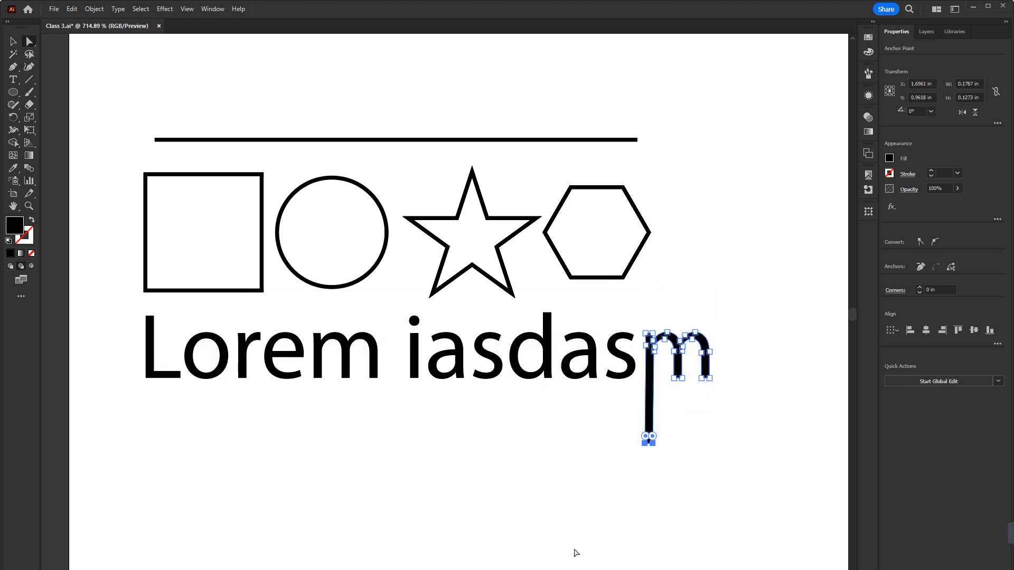
{"action": "left_click", "coordinate": [519, 514]}
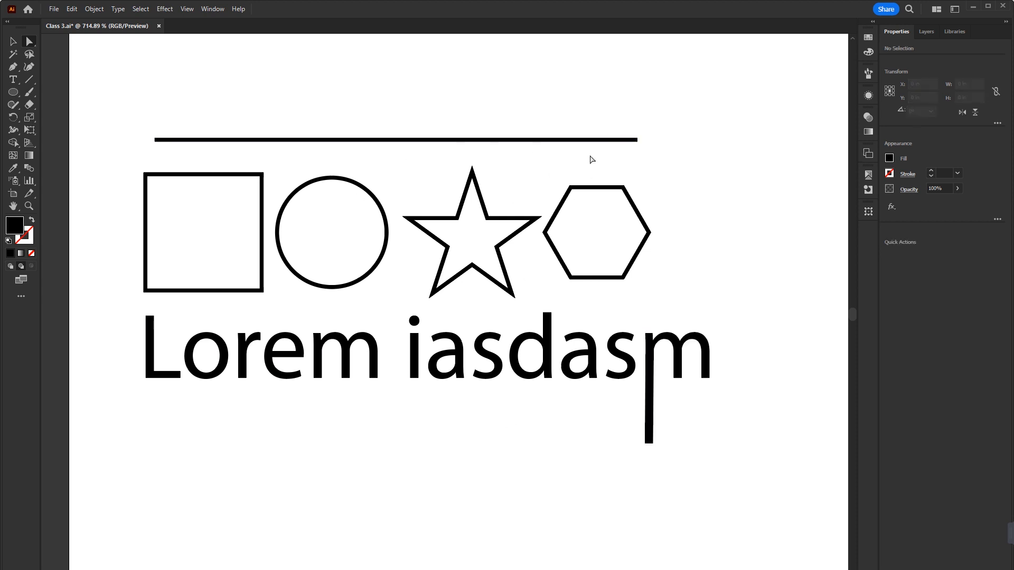
Move the horizontal line's right endpoint upward and slightly left so the line slopes.
{"action": "left_click_drag", "start_coordinate": [682, 115], "coordinate": [613, 165]}
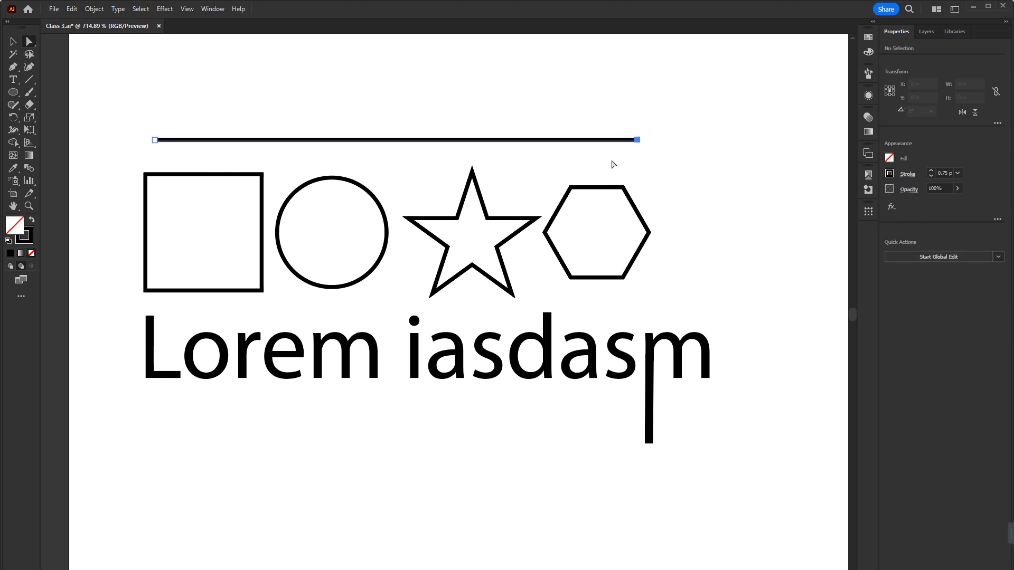
{"action": "left_click_drag", "start_coordinate": [637, 142], "coordinate": [611, 102]}
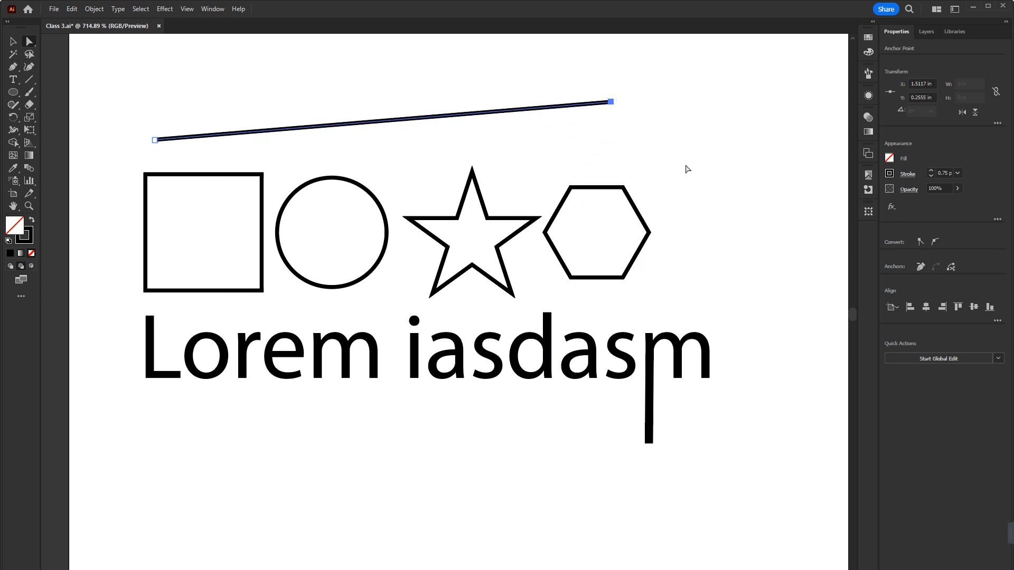
Try stretching the hexagon's upper-right edge outward to the right and converting both its corner points to smooth.
{"action": "left_click_drag", "start_coordinate": [688, 165], "coordinate": [621, 211]}
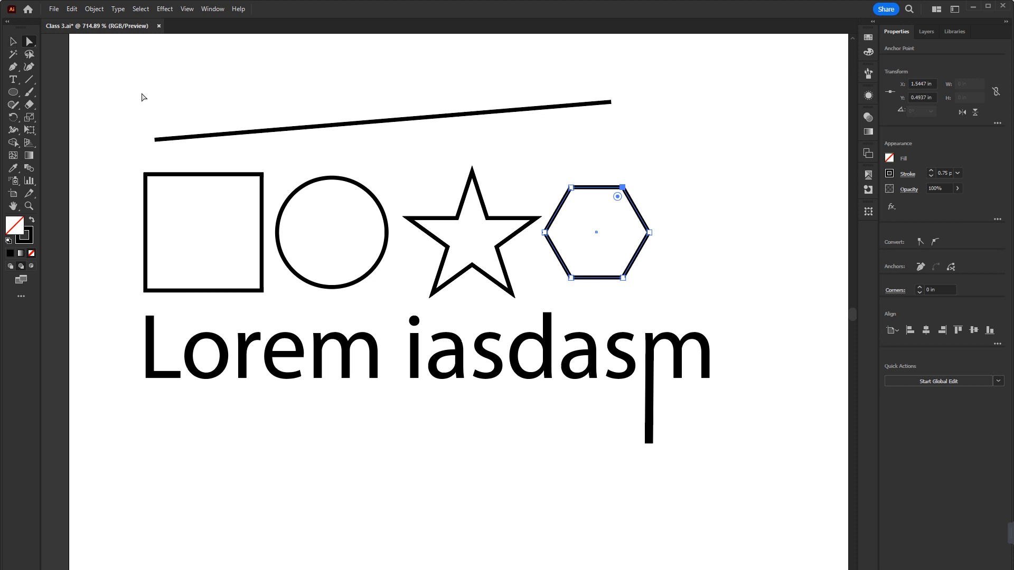
{"action": "left_click_drag", "start_coordinate": [632, 205], "coordinate": [752, 195]}
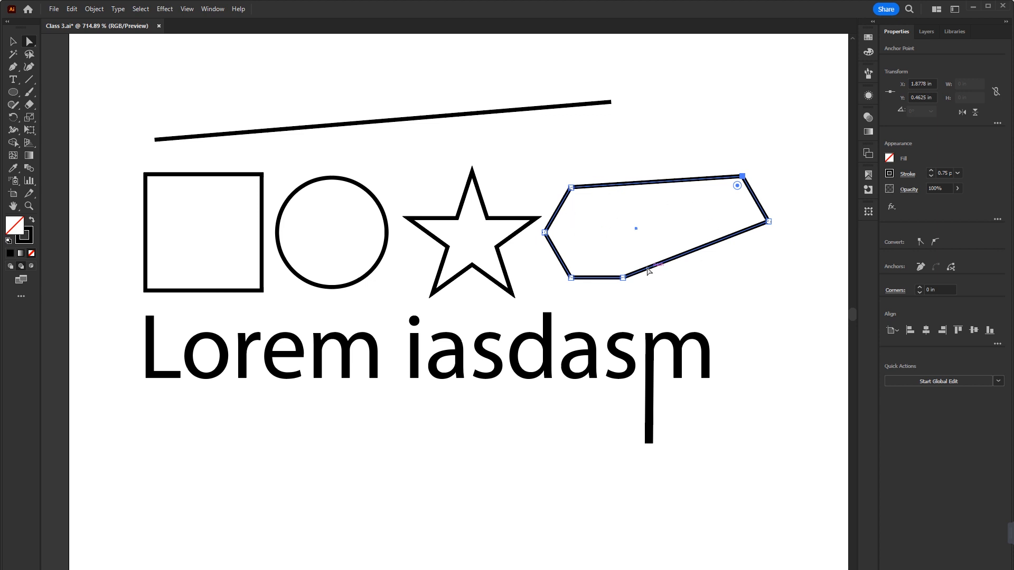
{"action": "key", "text": "ctrl"}
{"action": "left_click", "coordinate": [935, 243]}
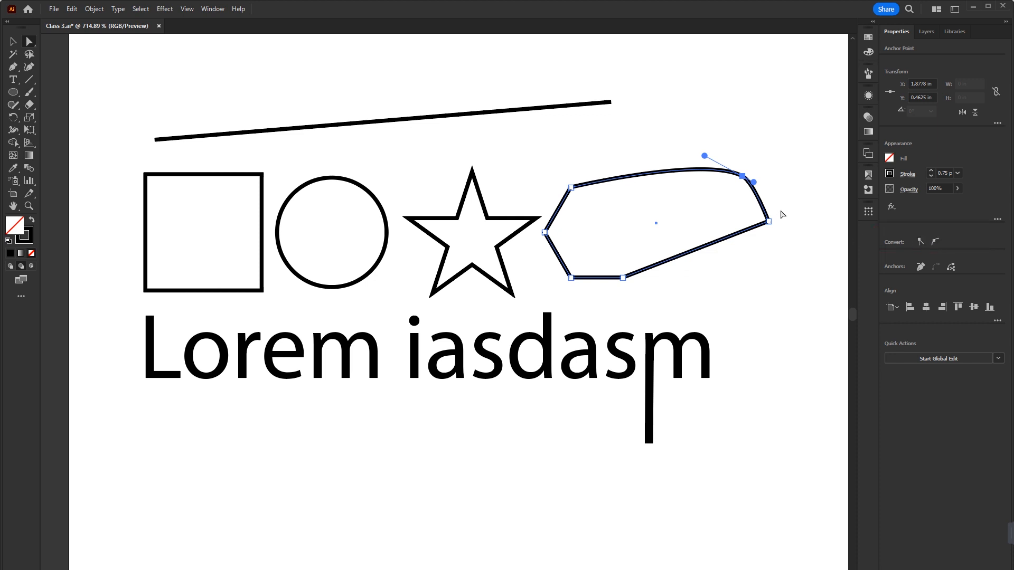
{"action": "left_click_drag", "start_coordinate": [795, 212], "coordinate": [737, 260]}
{"action": "left_click", "coordinate": [935, 241]}
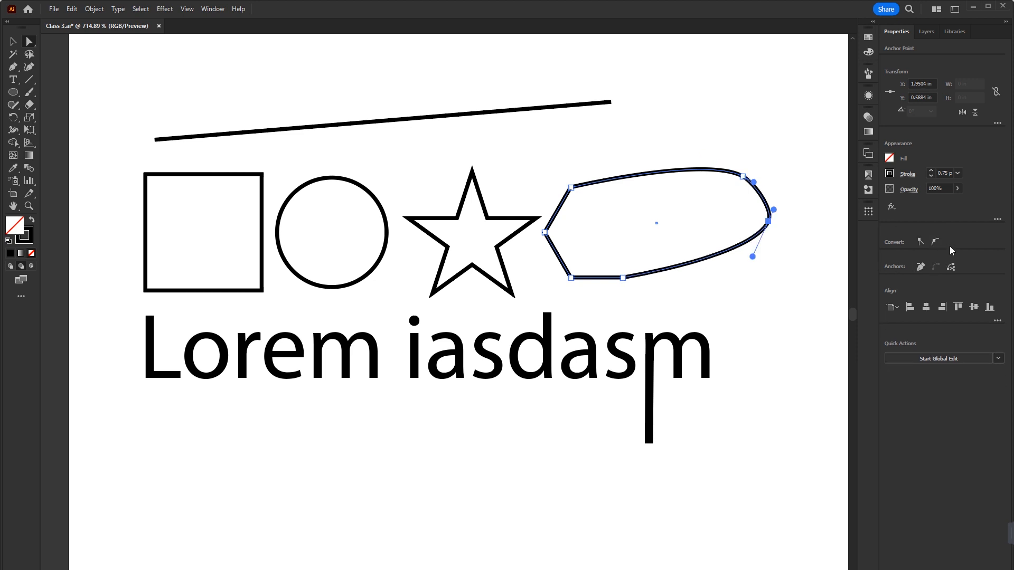
Undo the hexagon's smoothing and stretching, and deselect it.
{"action": "key", "text": "ctrl+z"}
{"action": "key", "text": "ctrl+z"}
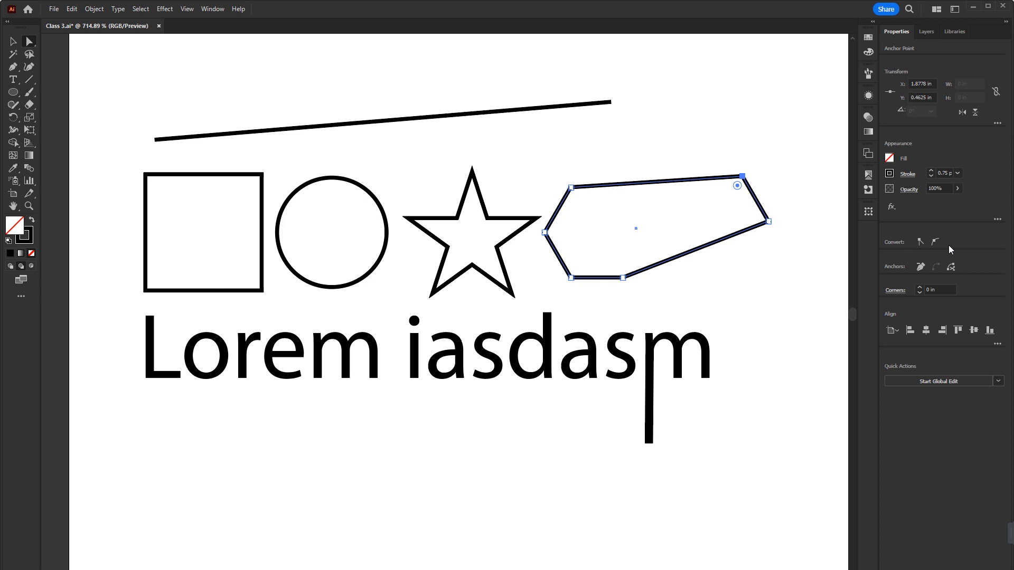
{"action": "key", "text": "ctrl+z"}
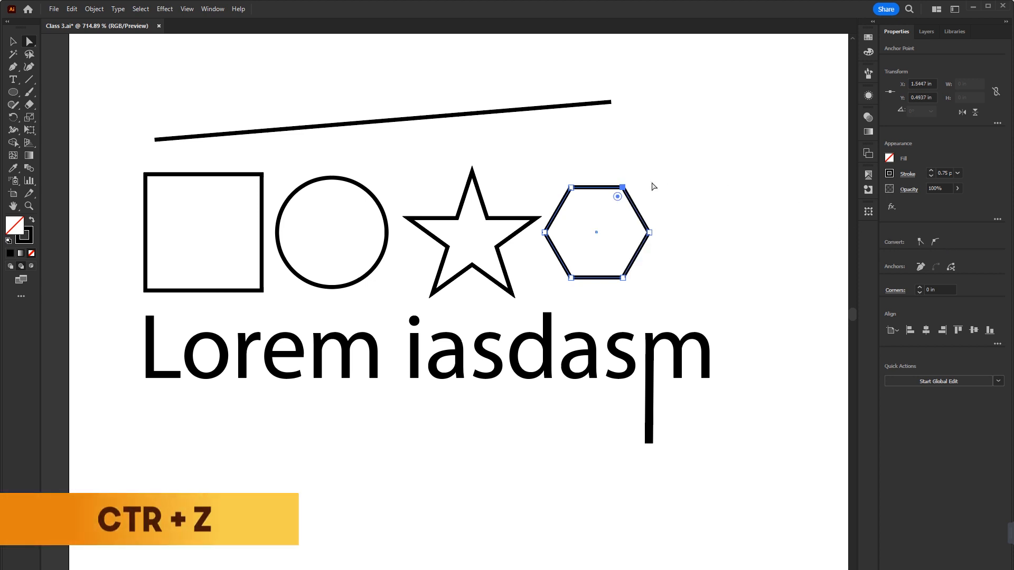
{"action": "left_click", "coordinate": [682, 186]}
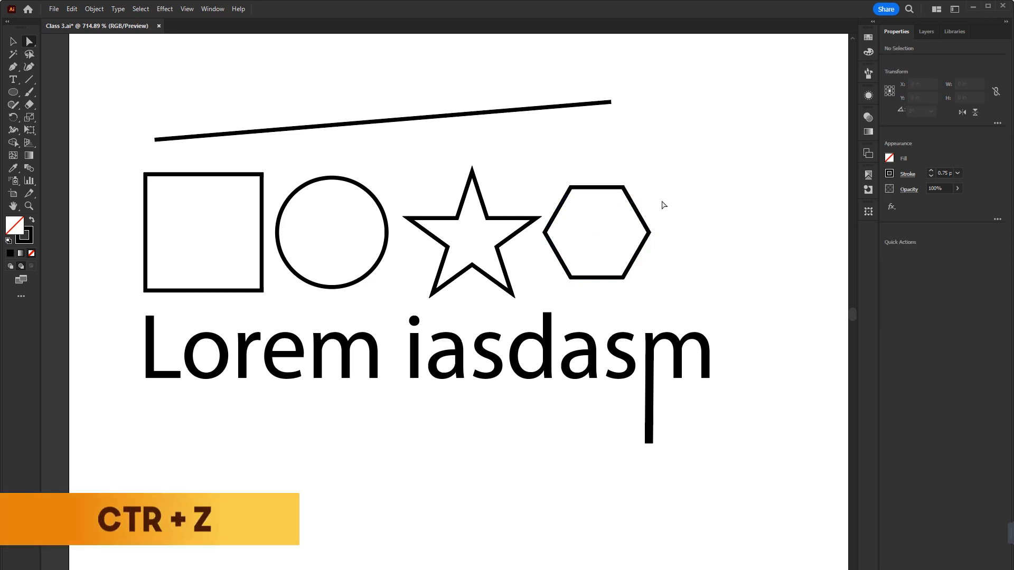
Delete the hexagon's upper-right and lower-left segments.
{"action": "mouse_move", "coordinate": [660, 201]}
{"action": "left_mouse_down"}
{"action": "mouse_move", "coordinate": [597, 229]}
{"action": "mouse_move", "coordinate": [643, 232]}
{"action": "mouse_move", "coordinate": [623, 191]}
{"action": "left_mouse_up"}
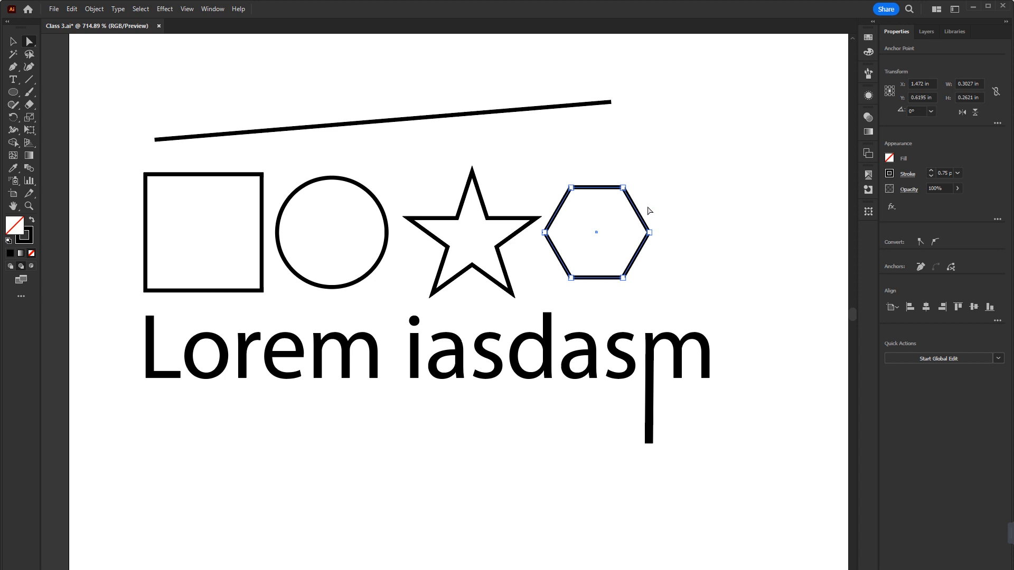
{"action": "key", "text": "Delete"}
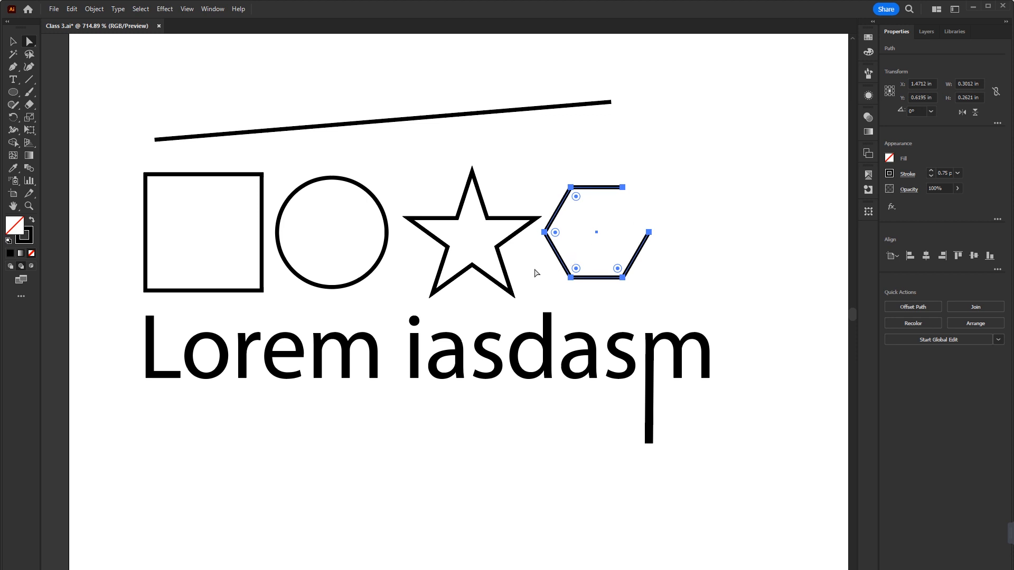
{"action": "left_click", "coordinate": [571, 255]}
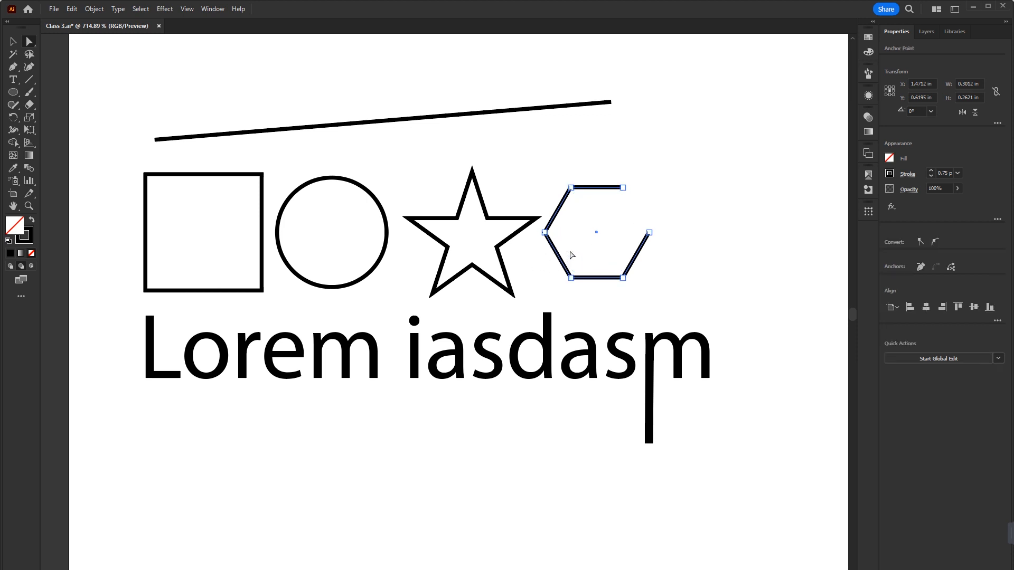
{"action": "key", "text": "Delete"}
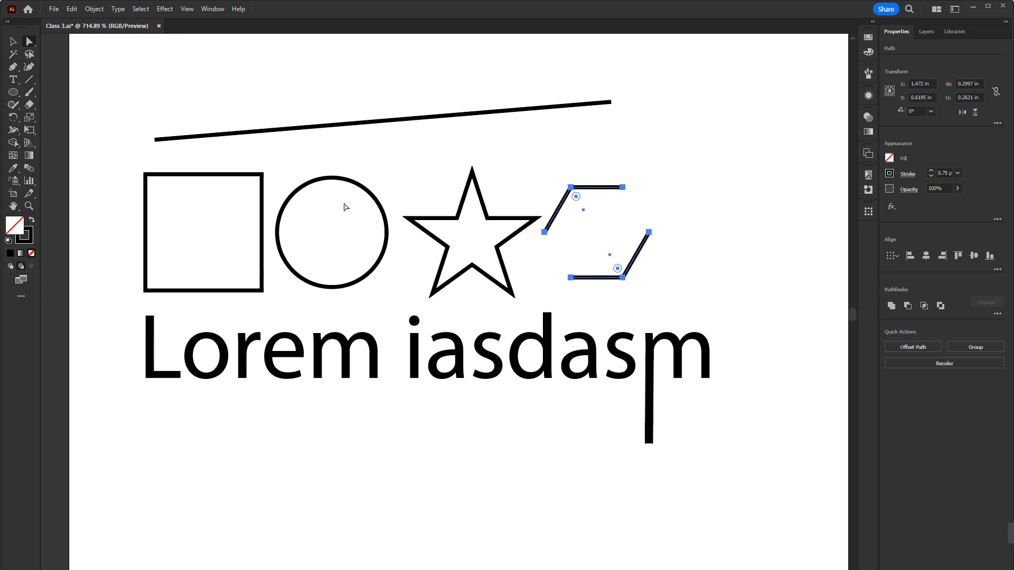
Raise the star's top point, and round its top and lower-left tips.
{"action": "left_click", "coordinate": [507, 177]}
{"action": "left_click", "coordinate": [483, 211]}
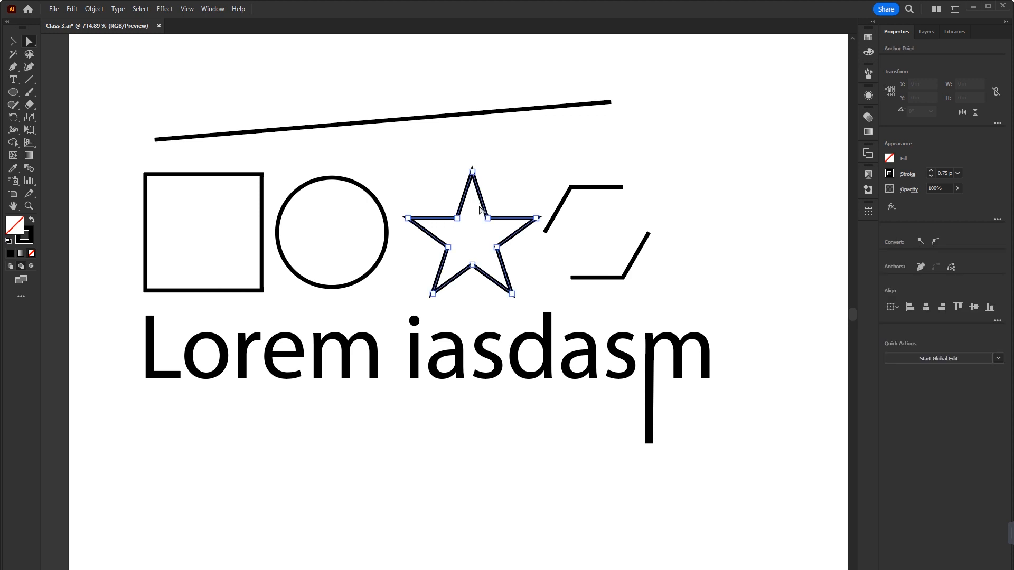
{"action": "mouse_move", "coordinate": [487, 156]}
{"action": "left_mouse_down"}
{"action": "mouse_move", "coordinate": [463, 182]}
{"action": "mouse_move", "coordinate": [472, 145]}
{"action": "left_mouse_up"}
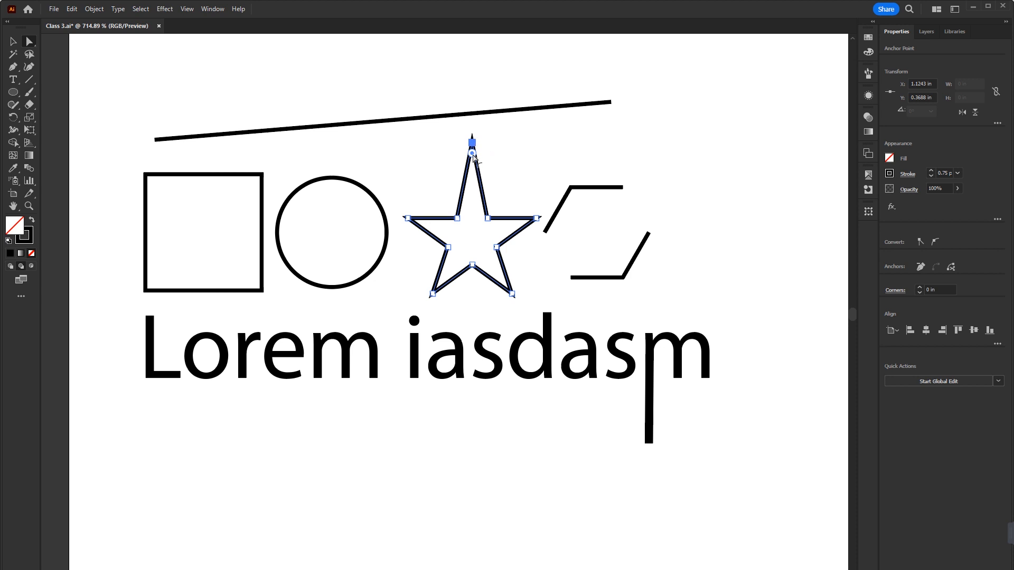
{"action": "left_click_drag", "start_coordinate": [474, 156], "coordinate": [475, 179]}
{"action": "left_click", "coordinate": [433, 295]}
{"action": "left_click_drag", "start_coordinate": [438, 285], "coordinate": [439, 286]}
Round all four corners of the square and the corner of the upper open path left from the hexagon.
{"action": "left_click_drag", "start_coordinate": [112, 163], "coordinate": [271, 303]}
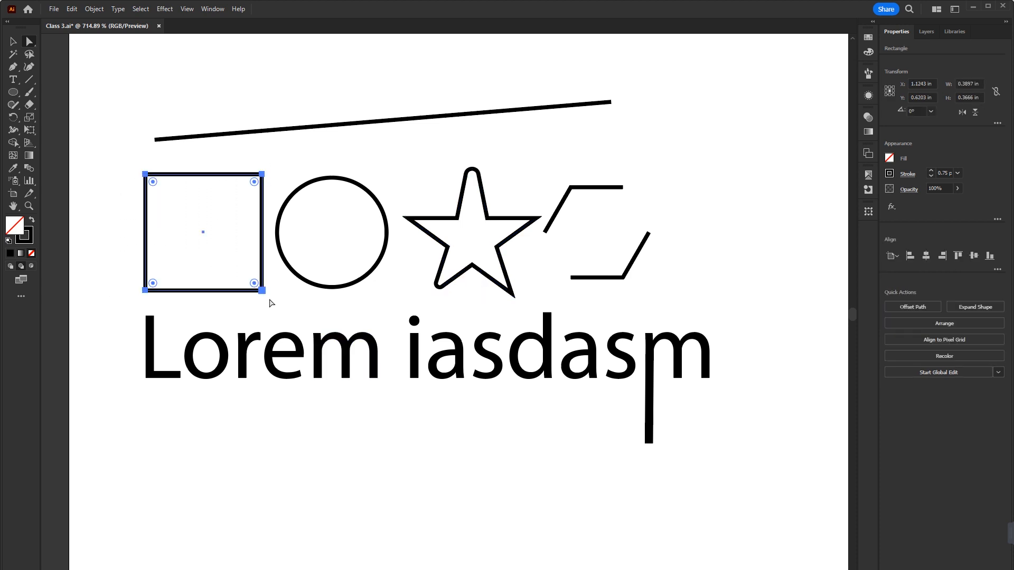
{"action": "left_click_drag", "start_coordinate": [254, 183], "coordinate": [239, 197]}
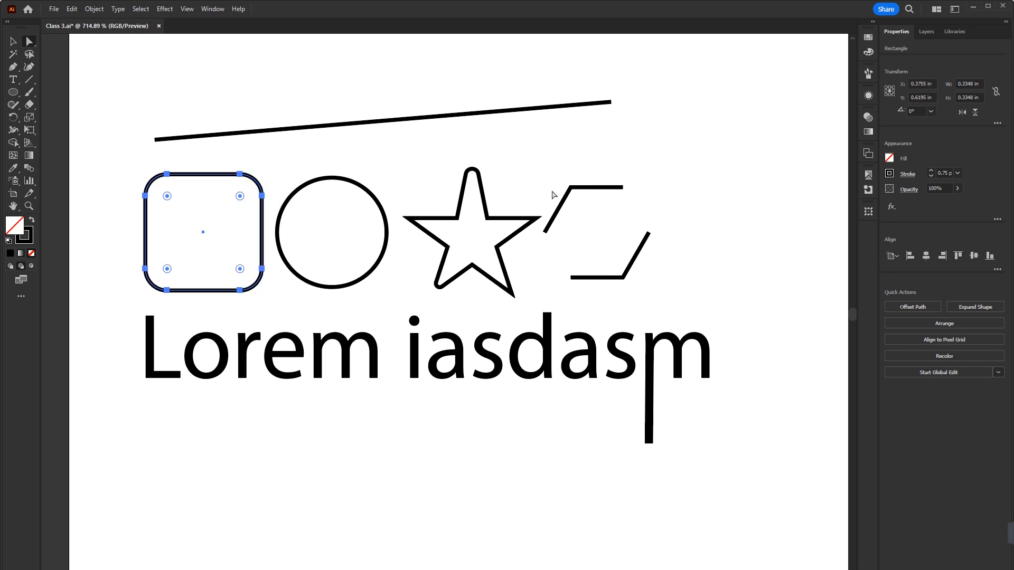
{"action": "left_click", "coordinate": [571, 188]}
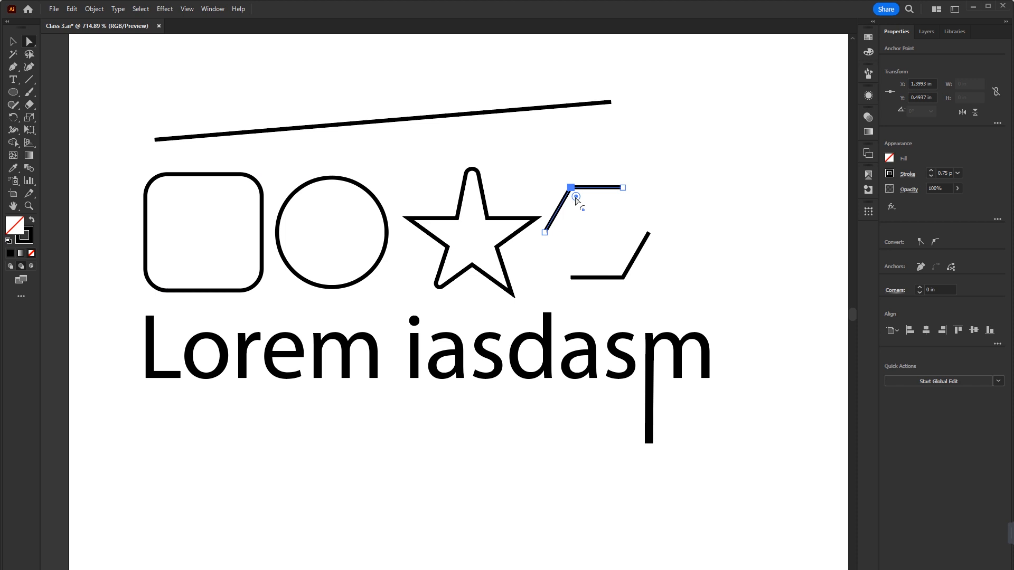
{"action": "left_click_drag", "start_coordinate": [576, 197], "coordinate": [588, 217]}
{"action": "left_click", "coordinate": [403, 145]}
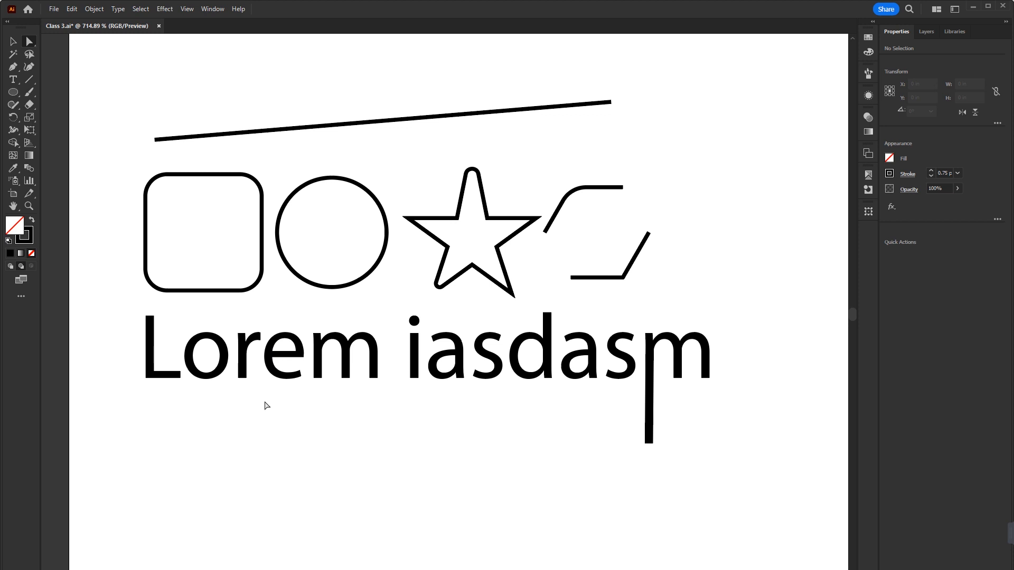
Select all the artwork and switch to the Selection tool.
{"action": "key", "text": "ctrl+minus"}
{"action": "key", "text": "ctrl+minus"}
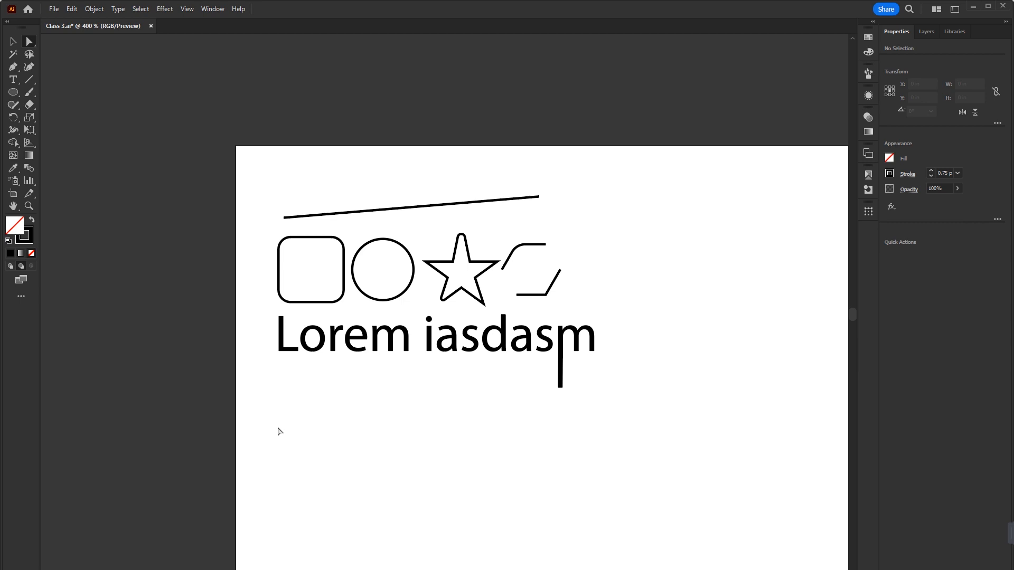
{"action": "left_click_drag", "start_coordinate": [365, 427], "coordinate": [259, 407]}
{"action": "left_click_drag", "start_coordinate": [134, 453], "coordinate": [583, 153]}
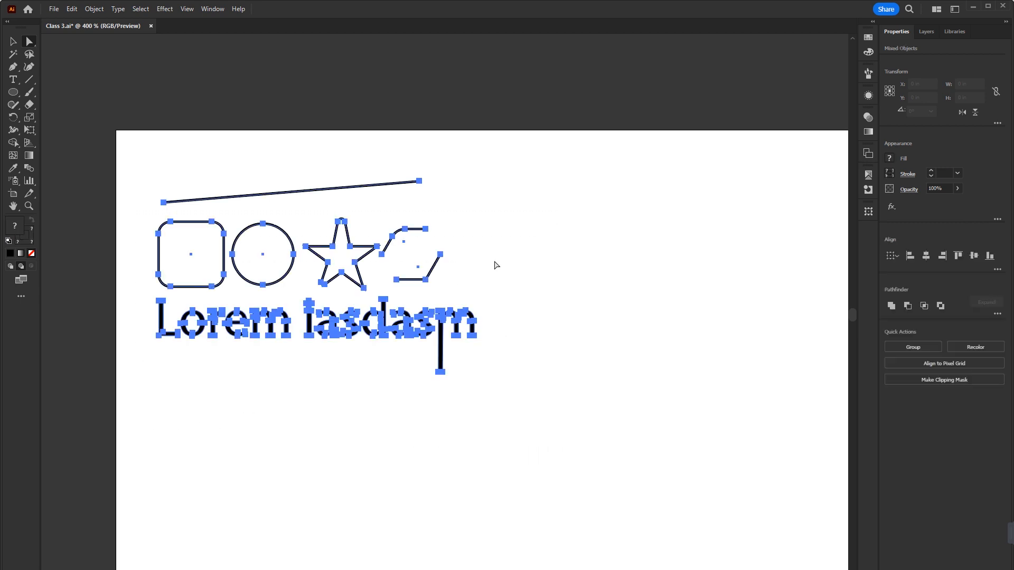
{"action": "left_click", "coordinate": [13, 41]}
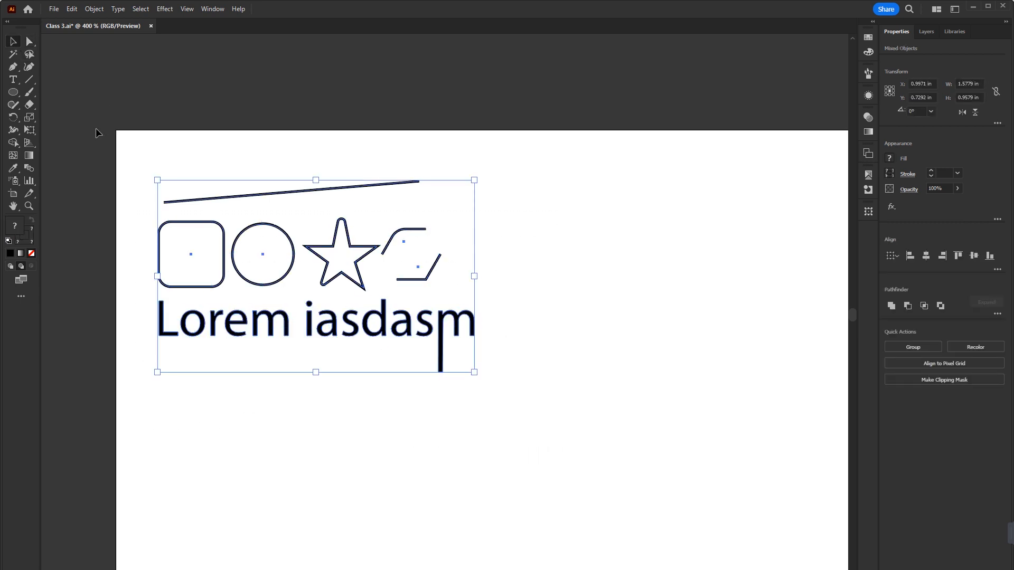
Move all the selected practice artwork up off the artboard to leave an empty drawing area.
{"action": "left_click_drag", "start_coordinate": [442, 280], "coordinate": [631, 45]}
{"action": "left_click_drag", "start_coordinate": [597, 482], "coordinate": [521, 349]}
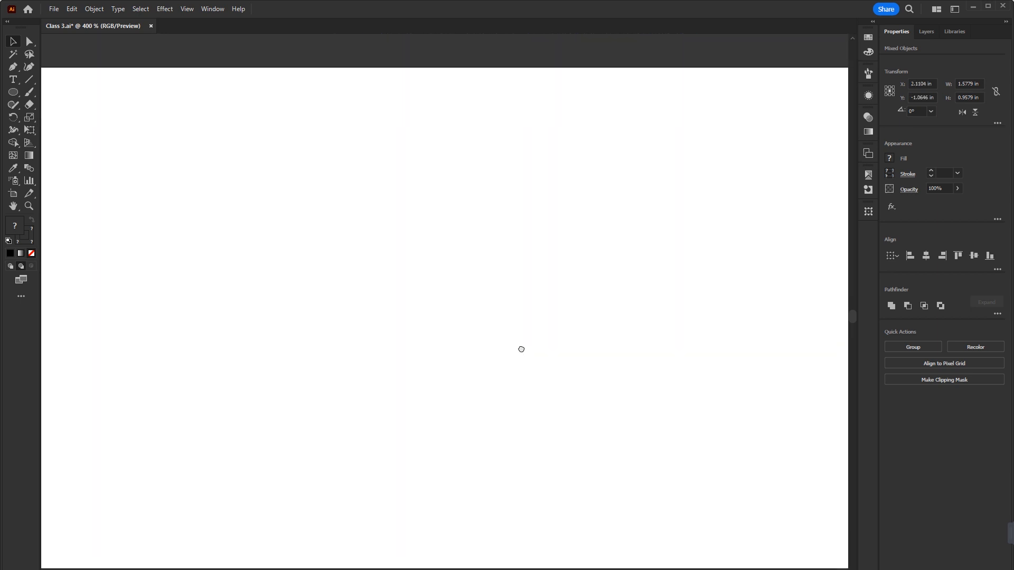
{"action": "key", "text": "z"}
{"action": "left_click_drag", "start_coordinate": [403, 328], "coordinate": [442, 358]}
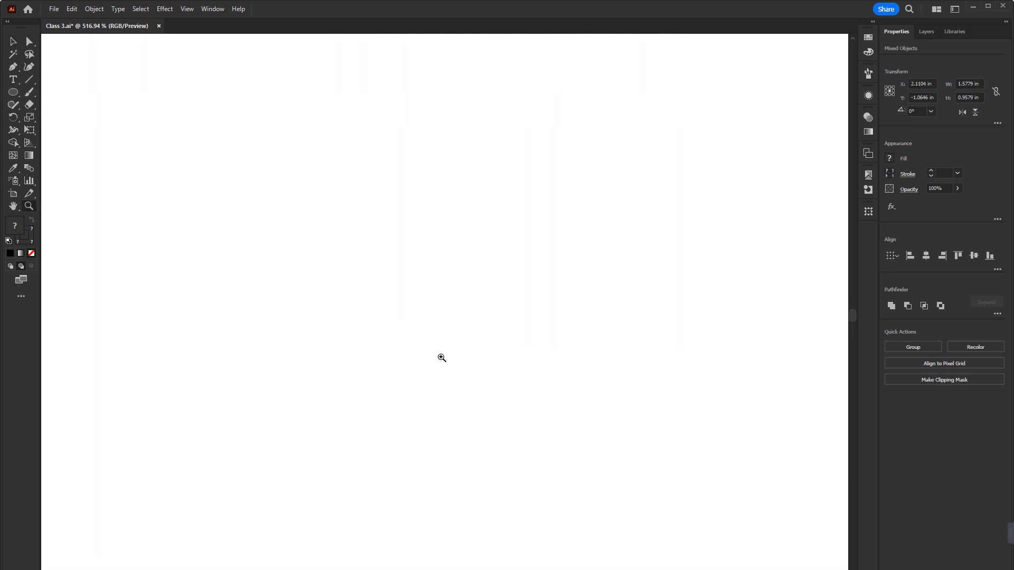
Draw a tall rectangle about 0.25 by 1.12 in and duplicate it twice side by side into three adjoining strips.
{"action": "left_click_drag", "start_coordinate": [14, 97], "coordinate": [41, 91]}
{"action": "mouse_move", "coordinate": [211, 149]}
{"action": "left_mouse_down"}
{"action": "mouse_move", "coordinate": [310, 433]}
{"action": "mouse_move", "coordinate": [275, 441]}
{"action": "left_mouse_up"}
{"action": "key", "text": "v"}
{"action": "left_click_drag", "start_coordinate": [211, 256], "coordinate": [278, 249]}
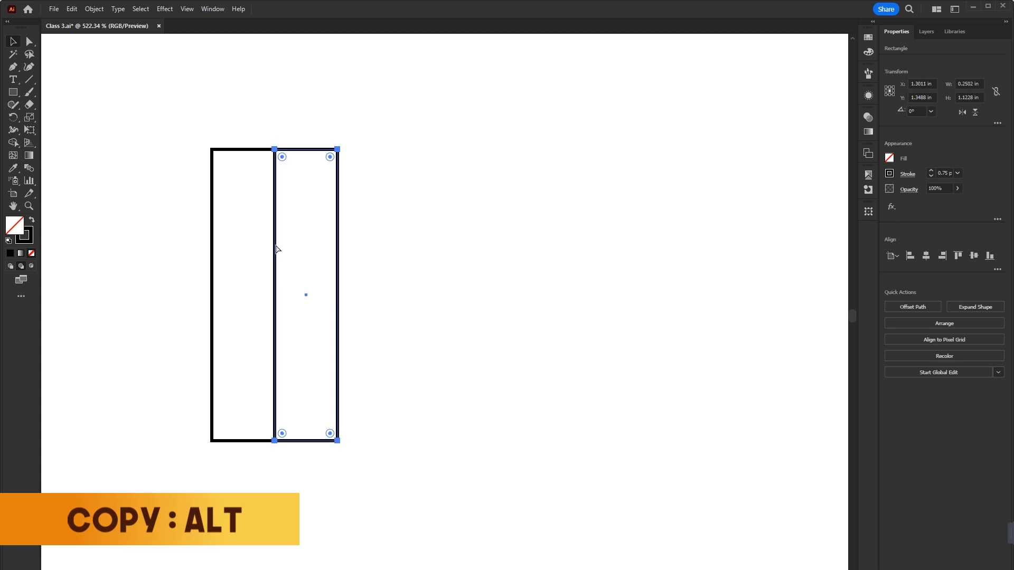
{"action": "key", "text": "ctrl+d"}
Narrow the three strips together to about 0.13 in overall width and place them near the middle of the view.
{"action": "left_click_drag", "start_coordinate": [158, 215], "coordinate": [458, 329]}
{"action": "left_click_drag", "start_coordinate": [402, 294], "coordinate": [244, 295]}
{"action": "left_click_drag", "start_coordinate": [233, 261], "coordinate": [474, 245]}
{"action": "left_click_drag", "start_coordinate": [536, 243], "coordinate": [420, 287]}
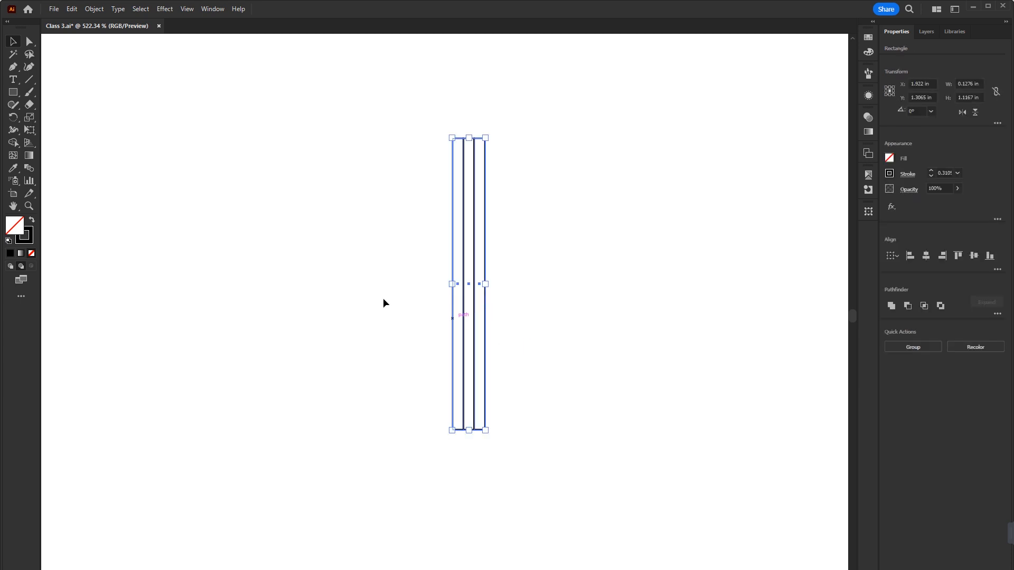
{"action": "left_click", "coordinate": [93, 86]}
Round the lower corners of all three strips together to a radius of about 0.02 in with the Direct Selection tool.
{"action": "key", "text": "z"}
{"action": "left_click_drag", "start_coordinate": [468, 418], "coordinate": [760, 525]}
{"action": "left_click_drag", "start_coordinate": [606, 525], "coordinate": [597, 480]}
{"action": "left_click", "coordinate": [29, 41]}
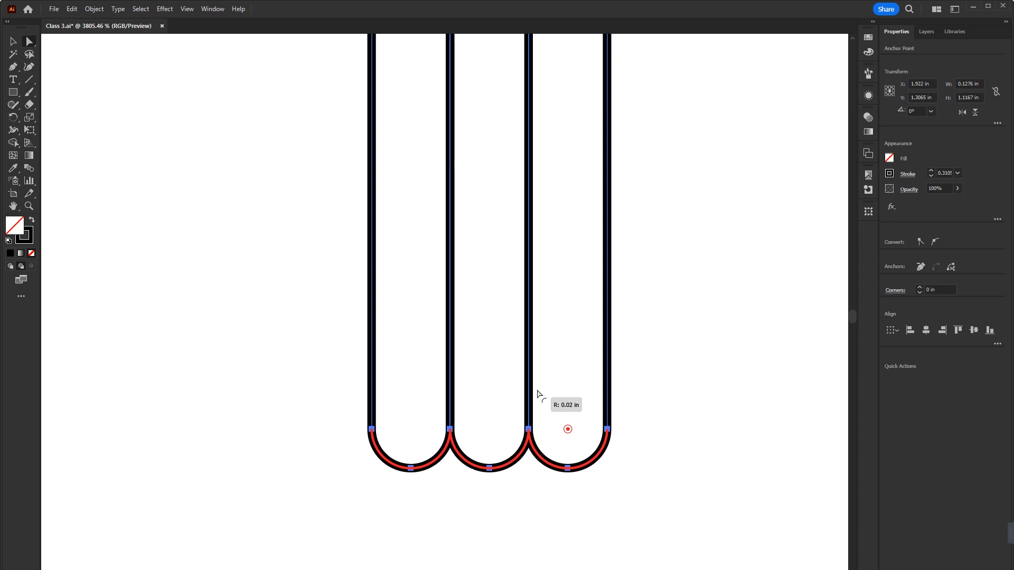
{"action": "left_click_drag", "start_coordinate": [537, 390], "coordinate": [530, 364]}
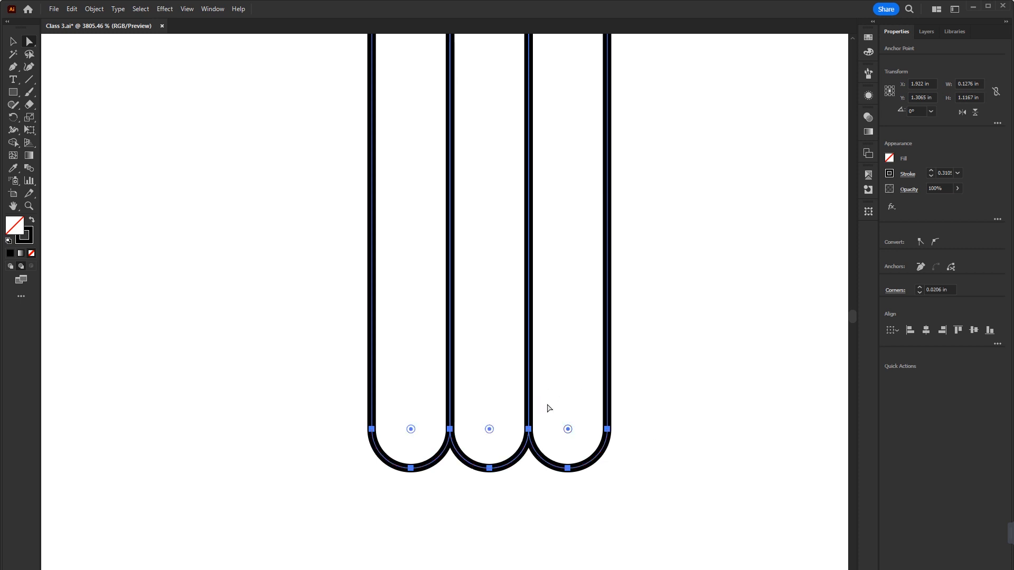
{"action": "left_click", "coordinate": [16, 45]}
Draw a rectangle about 0.13 by 0.1 in, as wide as the three strips, over their rounded lower ends.
{"action": "key", "text": "ctrl+minus"}
{"action": "key", "text": "ctrl+minus"}
{"action": "key", "text": "ctrl+minus"}
{"action": "key", "text": "ctrl+minus"}
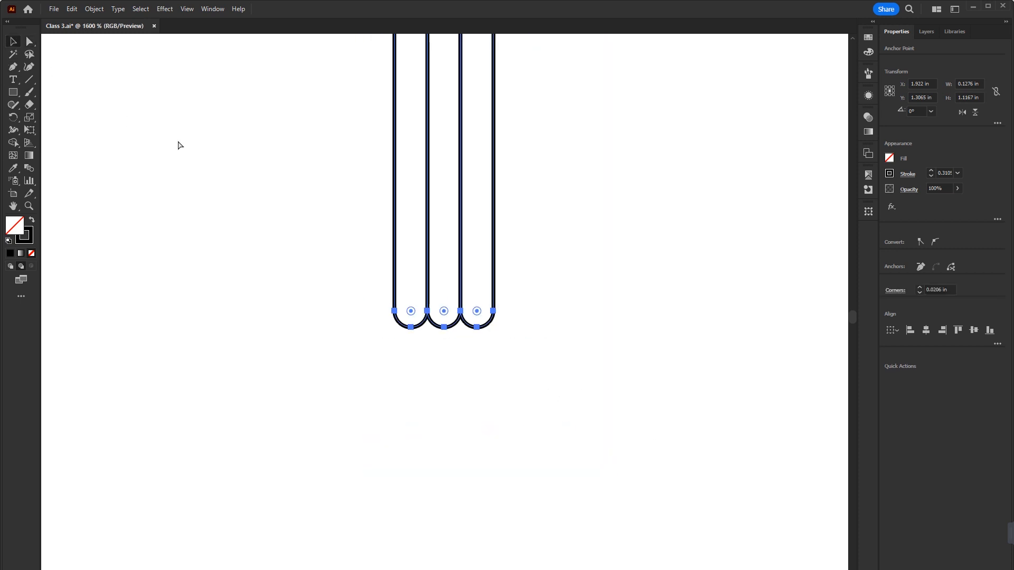
{"action": "left_click_drag", "start_coordinate": [636, 296], "coordinate": [630, 500]}
{"action": "left_click_drag", "start_coordinate": [475, 164], "coordinate": [489, 369]}
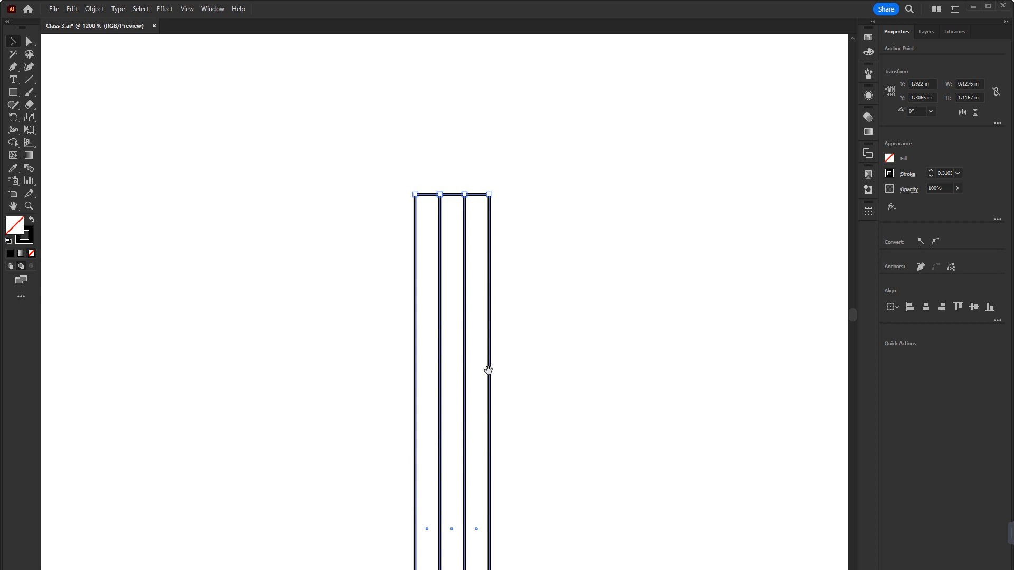
{"action": "left_click_drag", "start_coordinate": [498, 391], "coordinate": [490, 193]}
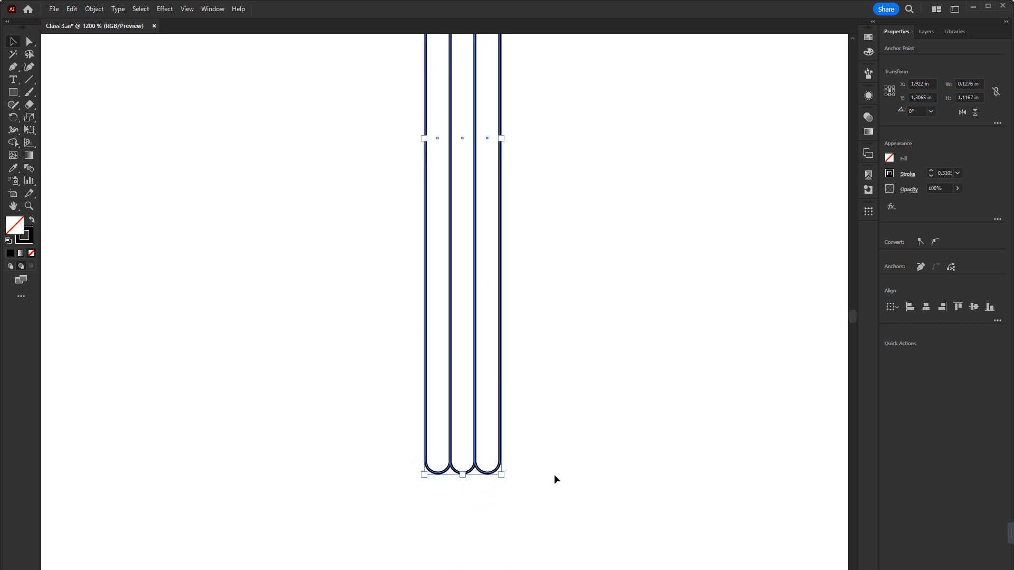
{"action": "left_click", "coordinate": [487, 497]}
{"action": "key", "text": "ctrl+minus"}
{"action": "key", "text": "m"}
{"action": "left_click_drag", "start_coordinate": [428, 408], "coordinate": [480, 448]}
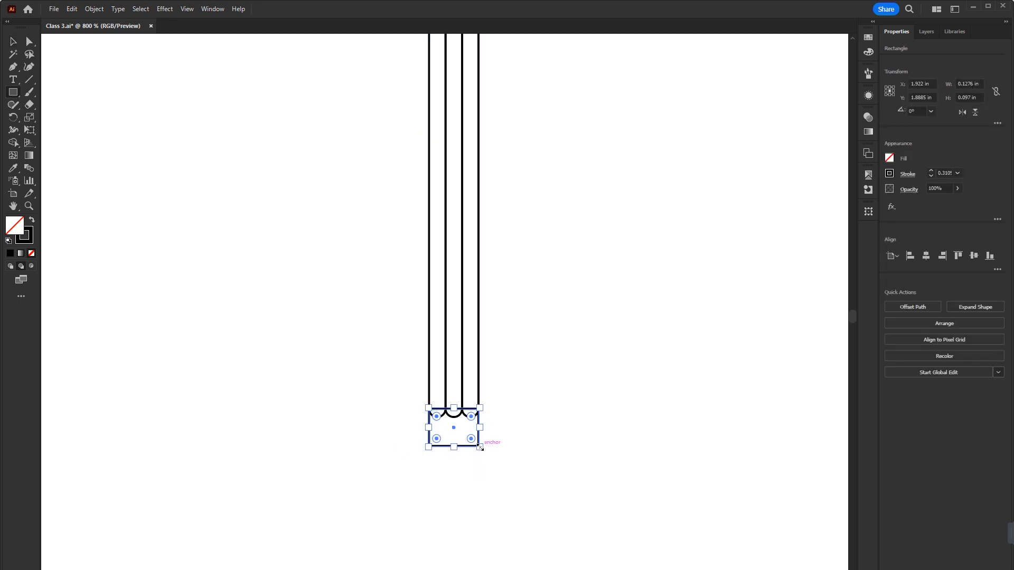
Delete the new rectangle's lower-right anchor point and pull its lower-left one down below the centre to form a long pencil tip.
{"action": "left_click", "coordinate": [14, 68]}
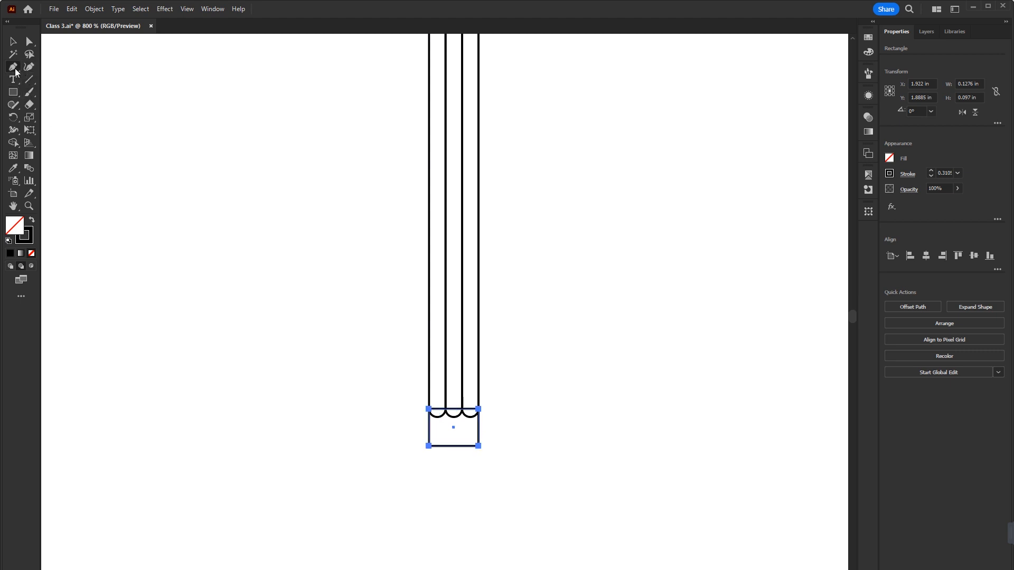
{"action": "left_click", "coordinate": [14, 69]}
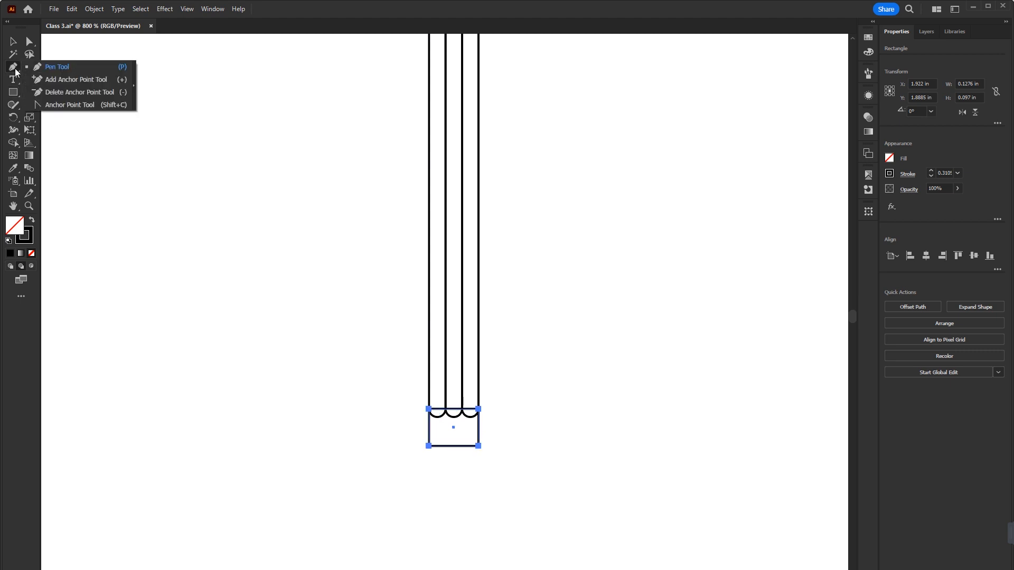
{"action": "left_click", "coordinate": [53, 67]}
{"action": "left_click", "coordinate": [479, 446]}
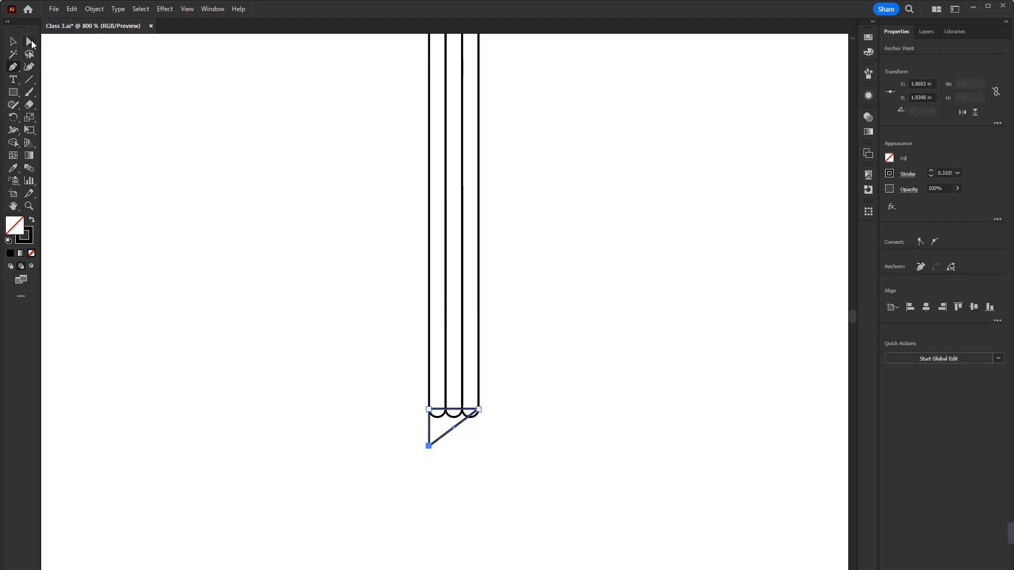
{"action": "left_click", "coordinate": [30, 43]}
{"action": "mouse_move", "coordinate": [428, 446]}
{"action": "left_mouse_down"}
{"action": "mouse_move", "coordinate": [452, 501]}
{"action": "mouse_move", "coordinate": [452, 488]}
{"action": "mouse_move", "coordinate": [451, 518]}
{"action": "left_mouse_up"}
{"action": "left_click", "coordinate": [480, 437]}
Send the triangular pencil tip to the back, behind the three strips.
{"action": "scroll", "coordinate": [480, 437], "scroll_direction": "down", "scroll_amount": 2}
{"action": "key", "text": "z"}
{"action": "left_click_drag", "start_coordinate": [463, 419], "coordinate": [600, 517]}
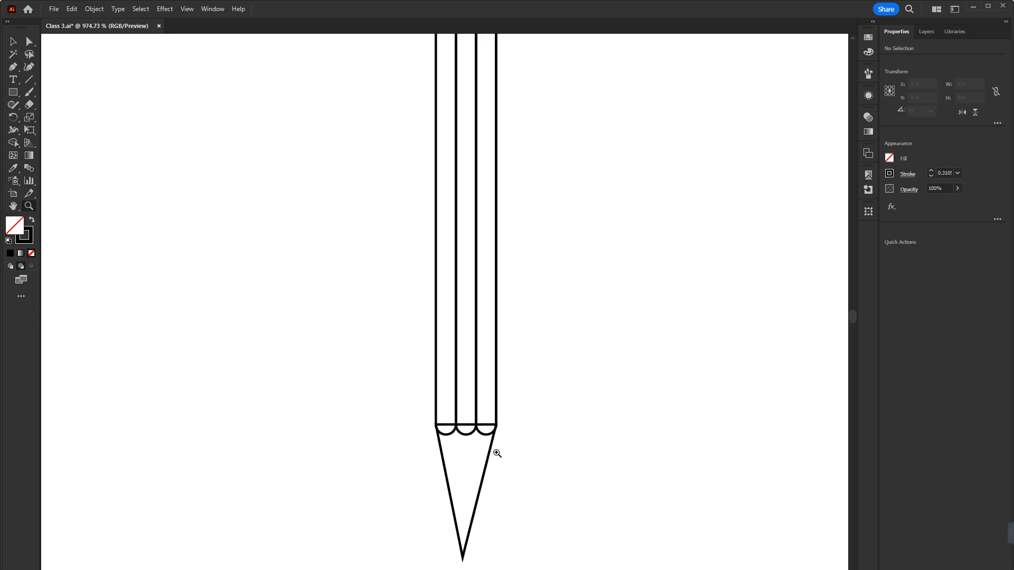
{"action": "key", "text": "v"}
{"action": "left_click", "coordinate": [486, 473]}
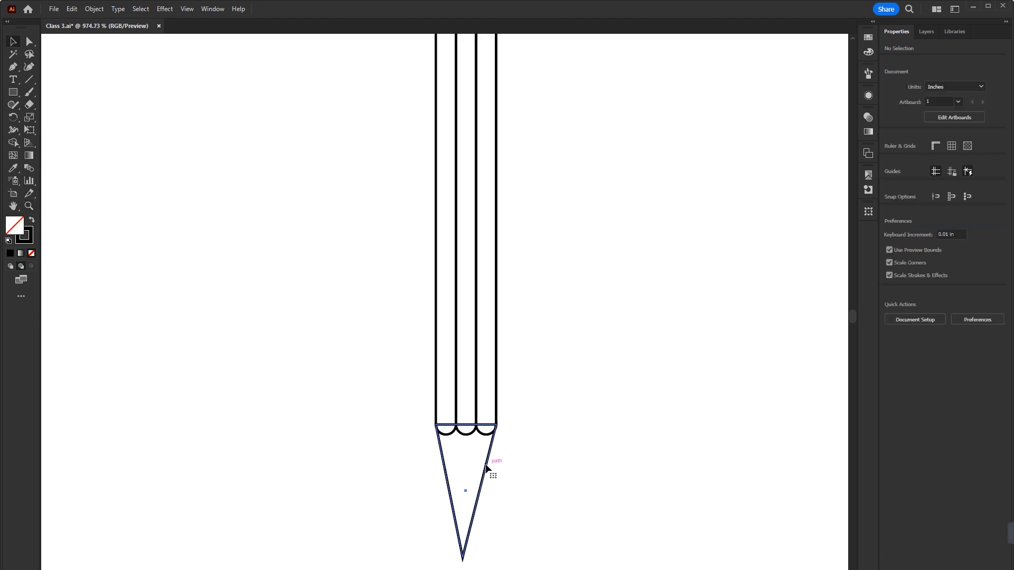
{"action": "mouse_move", "coordinate": [486, 469]}
{"action": "left_mouse_down"}
{"action": "mouse_move", "coordinate": [574, 453]}
{"action": "mouse_move", "coordinate": [474, 457]}
{"action": "left_mouse_up"}
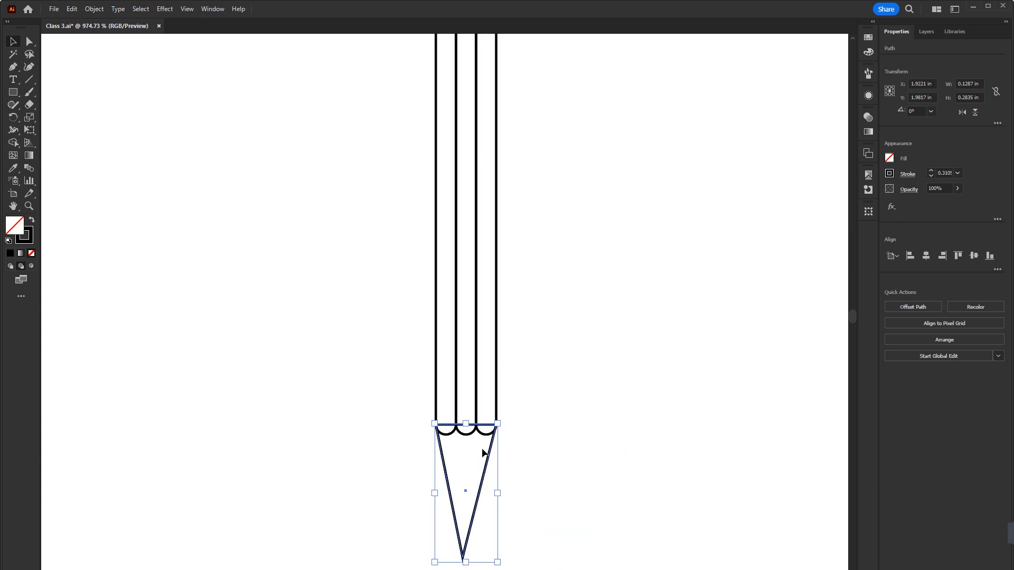
{"action": "key", "text": "ctrl+shift+bracketleft"}
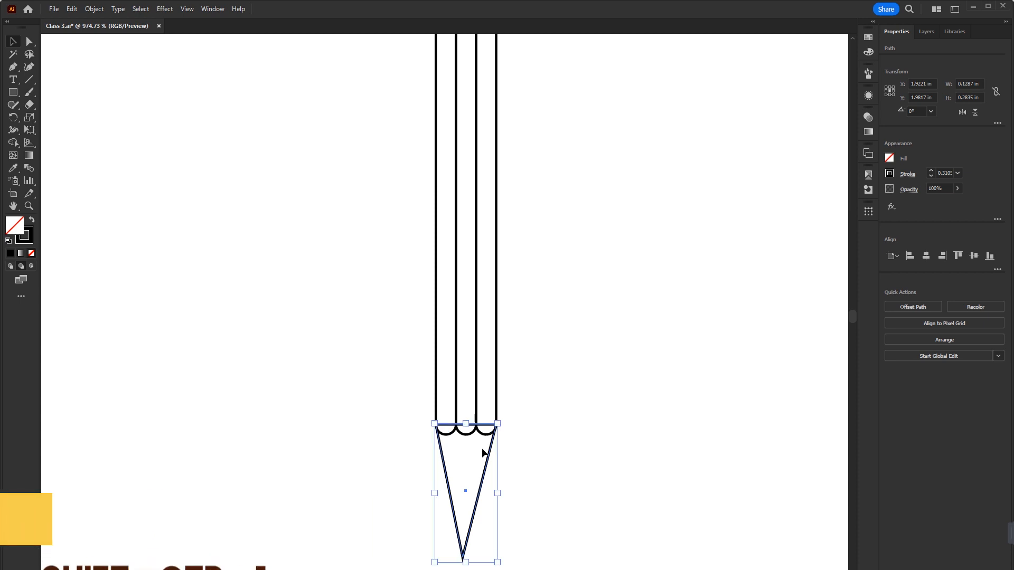
{"action": "left_click", "coordinate": [521, 450]}
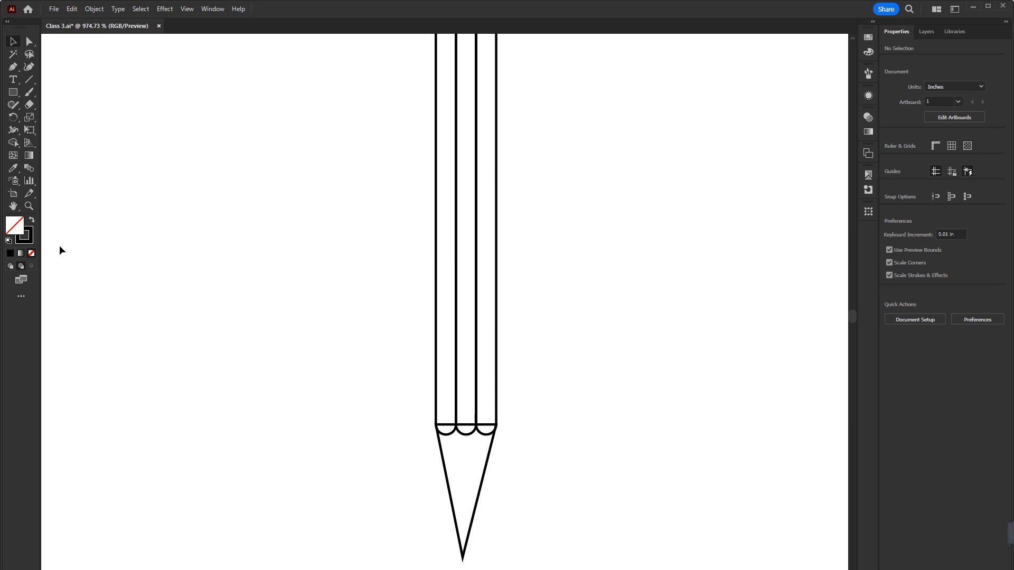
Fill the three strips and the triangular tip with white.
{"action": "left_click_drag", "start_coordinate": [277, 371], "coordinate": [614, 510]}
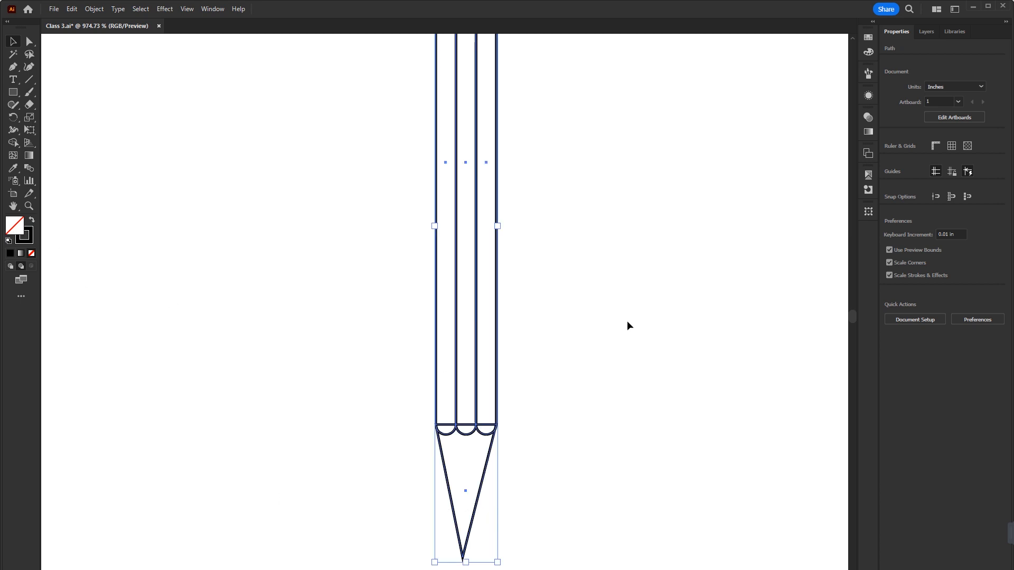
{"action": "left_click", "coordinate": [868, 37]}
{"action": "left_click", "coordinate": [753, 65]}
{"action": "left_click", "coordinate": [577, 355]}
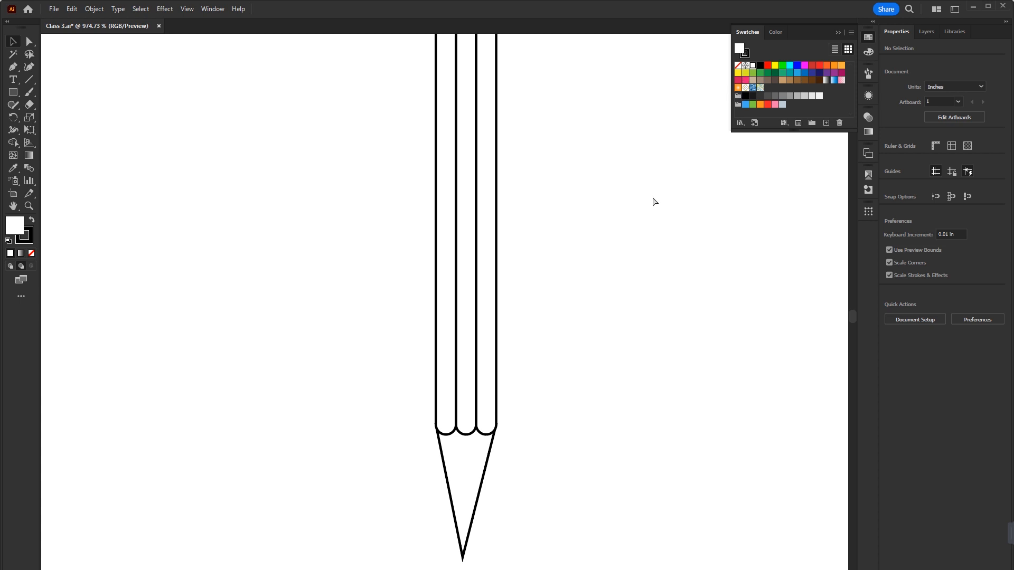
Draw a rectangle about 0.22 in wide across the lower end of the pencil tip.
{"action": "key", "text": "ctrl+minus"}
{"action": "key", "text": "ctrl+minus"}
{"action": "key", "text": "z"}
{"action": "left_click_drag", "start_coordinate": [445, 420], "coordinate": [510, 496]}
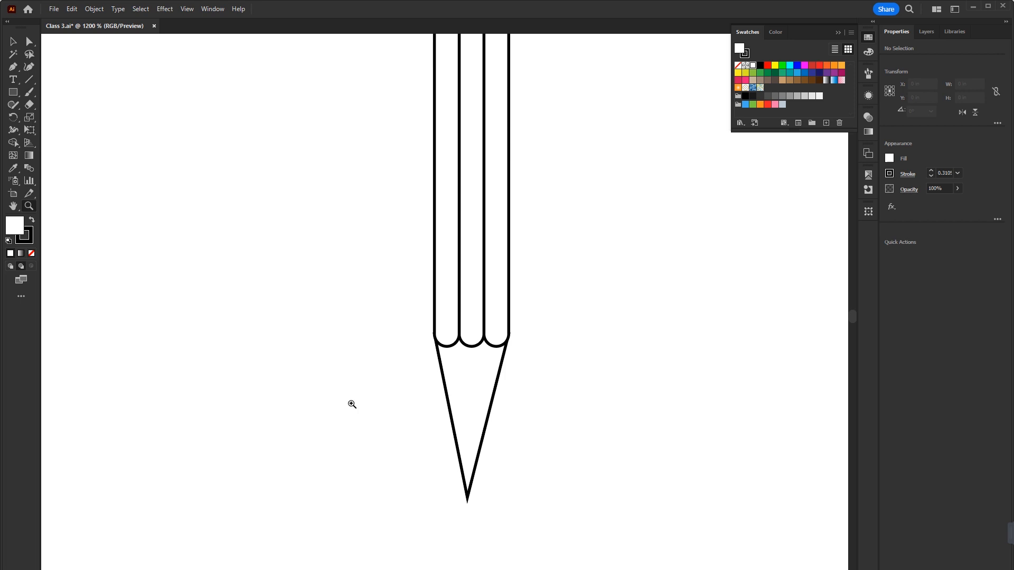
{"action": "left_click", "coordinate": [30, 80]}
{"action": "left_click", "coordinate": [13, 93]}
{"action": "left_click_drag", "start_coordinate": [402, 449], "coordinate": [534, 525]}
Remove the part of the rectangle outside the pencil tip with the Shape Builder tool, keeping only the small lead point.
{"action": "key", "text": "v"}
{"action": "left_click_drag", "start_coordinate": [563, 436], "coordinate": [502, 513]}
{"action": "left_click", "coordinate": [487, 414], "text": "shift"}
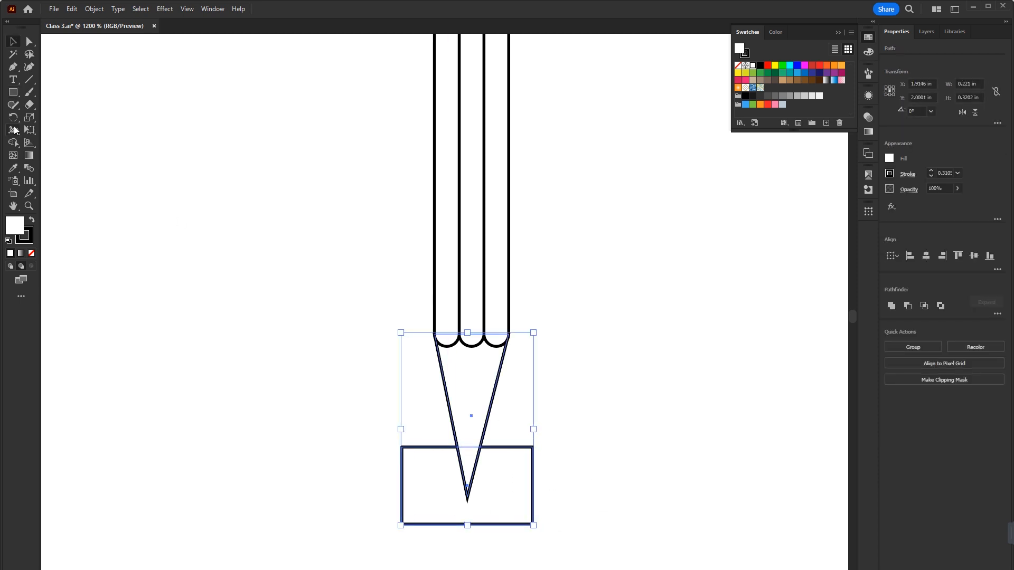
{"action": "left_click", "coordinate": [13, 143]}
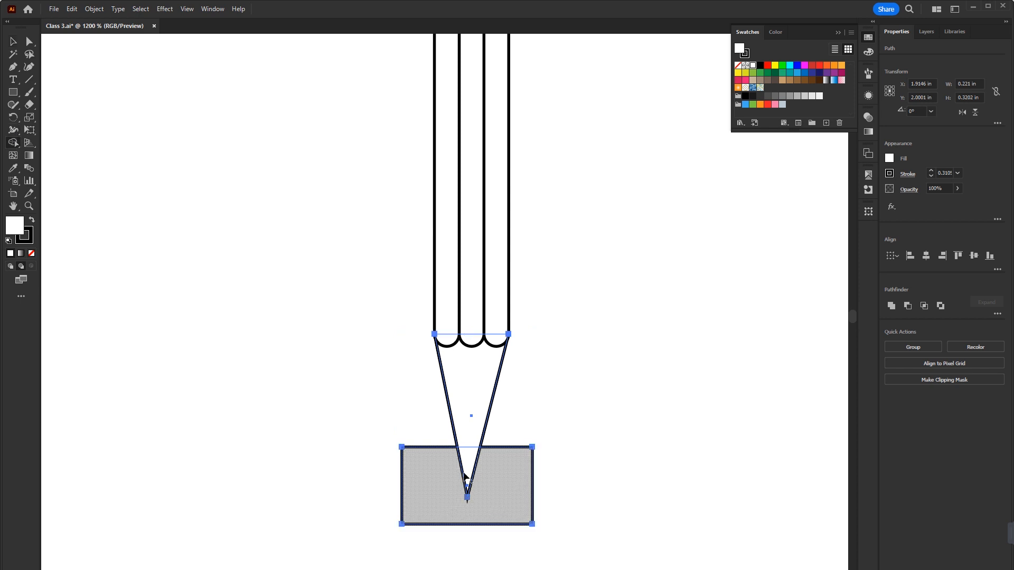
{"action": "left_click", "coordinate": [517, 495], "text": "alt"}
{"action": "key", "text": "v"}
{"action": "left_click", "coordinate": [505, 471]}
Send the large tip triangle one level backward and fill the small lead point with black.
{"action": "left_click", "coordinate": [483, 425]}
{"action": "key", "text": "ctrl+["}
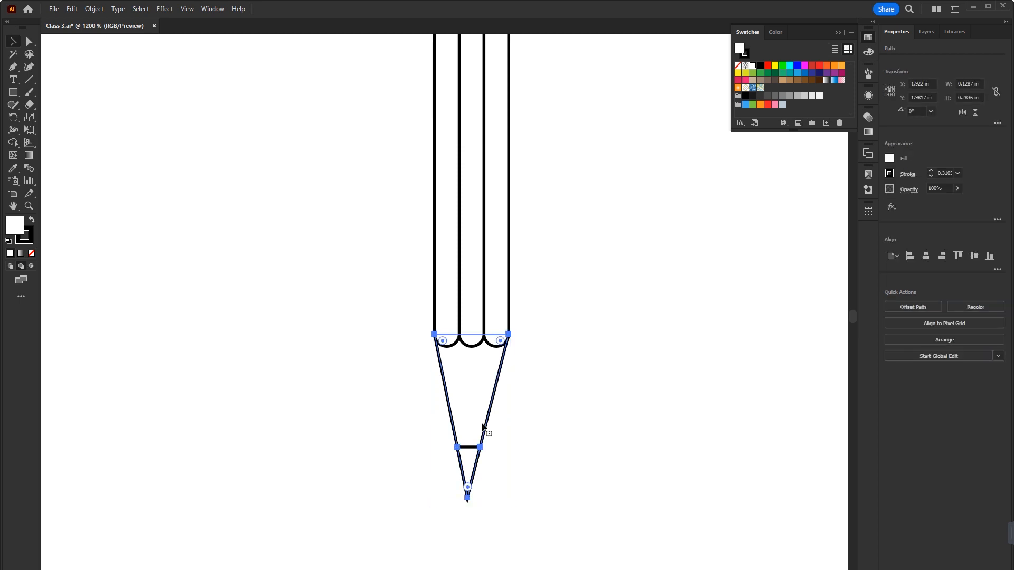
{"action": "left_click", "coordinate": [471, 459]}
{"action": "left_click", "coordinate": [470, 463]}
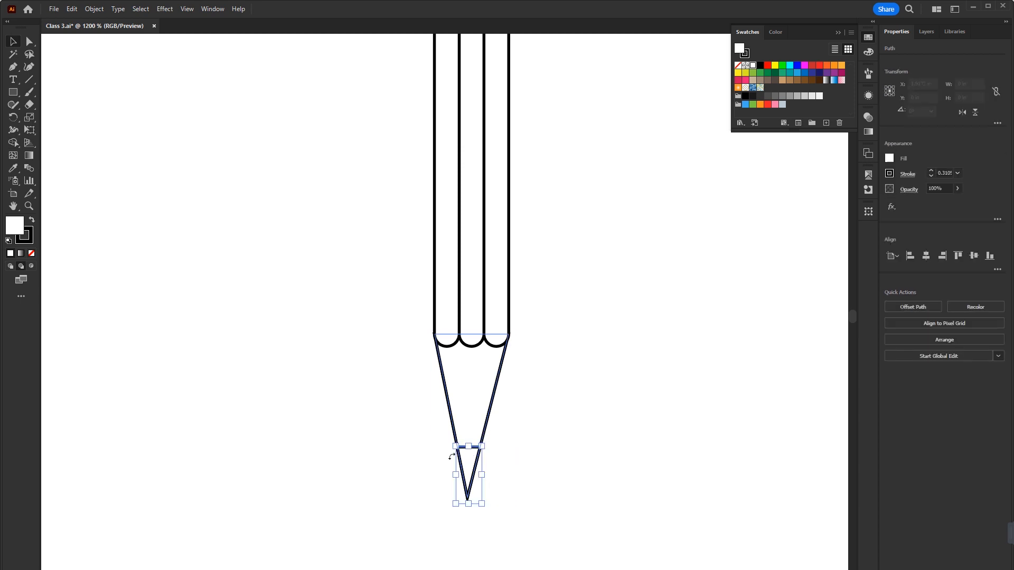
{"action": "left_click", "coordinate": [760, 65]}
{"action": "left_click", "coordinate": [438, 505]}
{"action": "key", "text": "ctrl+minus"}
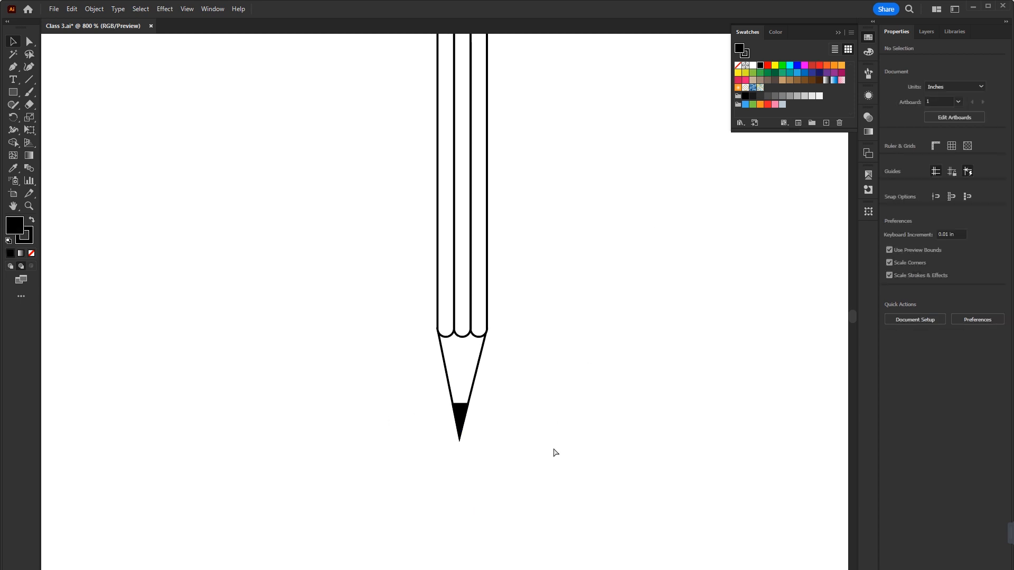
Draw a rectangle about 0.13 by 0.1 in on top of the pencil body and remove its fill.
{"action": "key", "text": "m"}
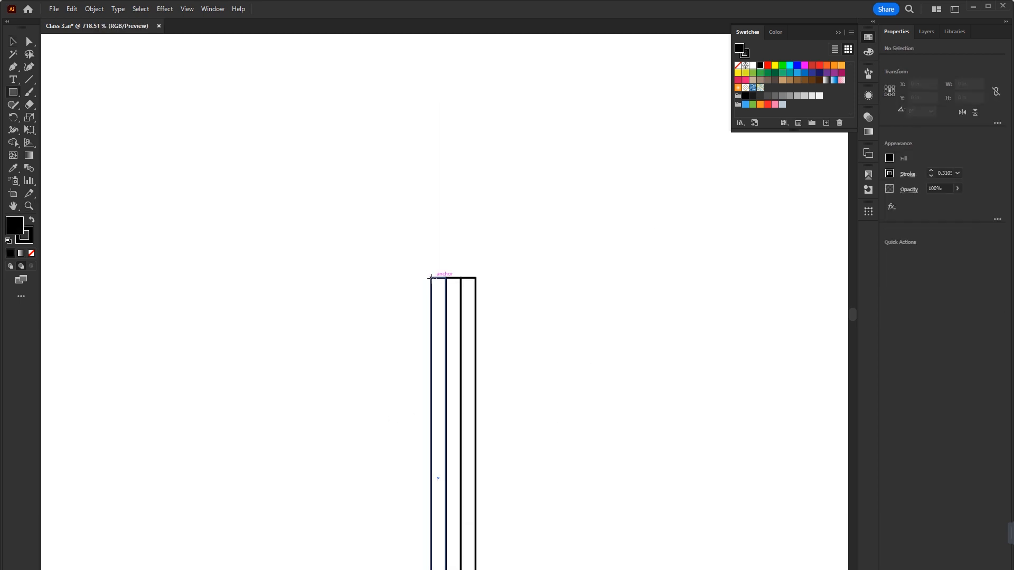
{"action": "left_click_drag", "start_coordinate": [430, 278], "coordinate": [475, 243]}
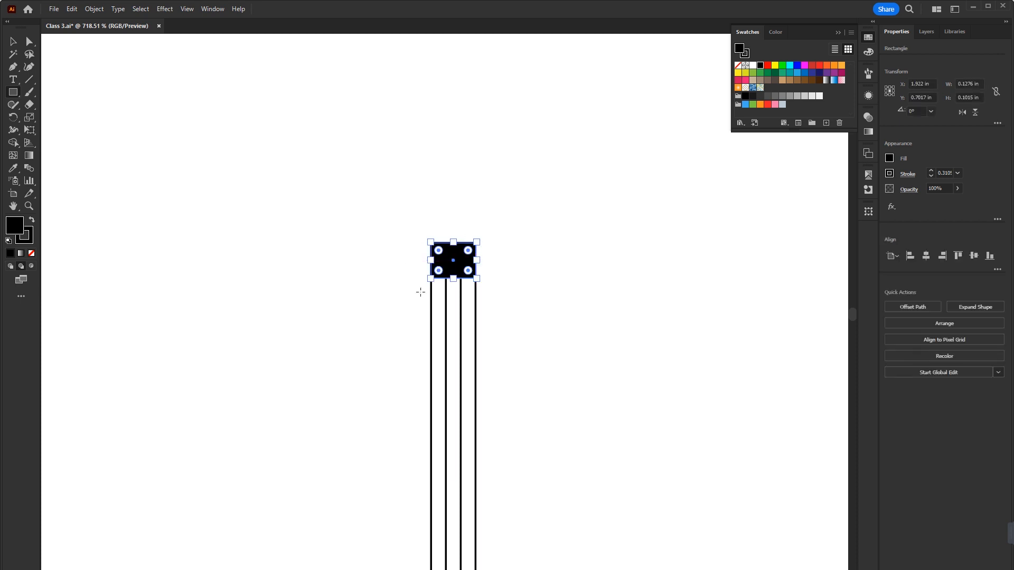
{"action": "left_click", "coordinate": [32, 256]}
Bend the cap rectangle's upper and lower edges downward with the Anchor Point tool and bring the shape to the front.
{"action": "left_click_drag", "start_coordinate": [440, 221], "coordinate": [592, 420]}
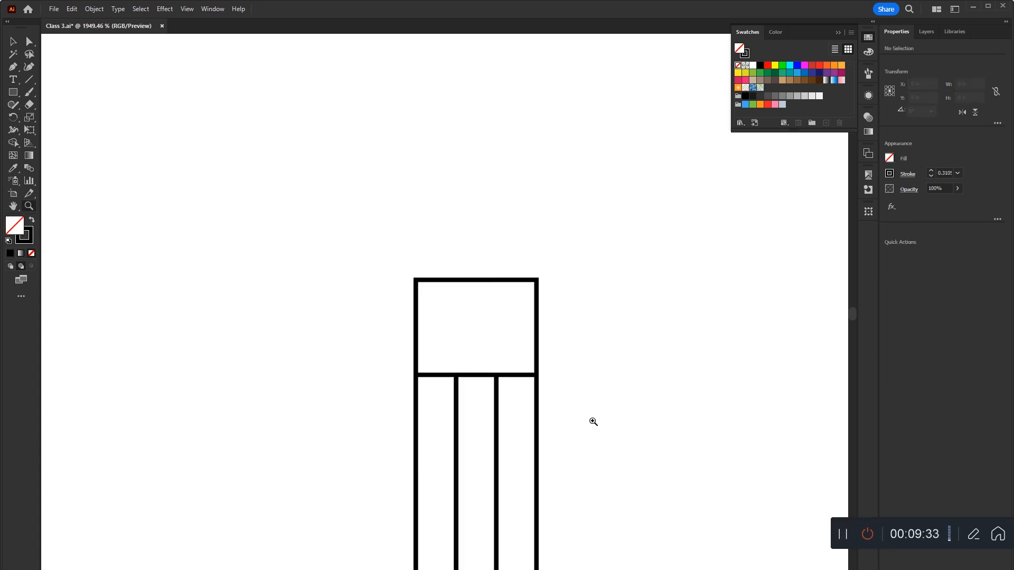
{"action": "key", "text": "v"}
{"action": "left_click", "coordinate": [538, 341]}
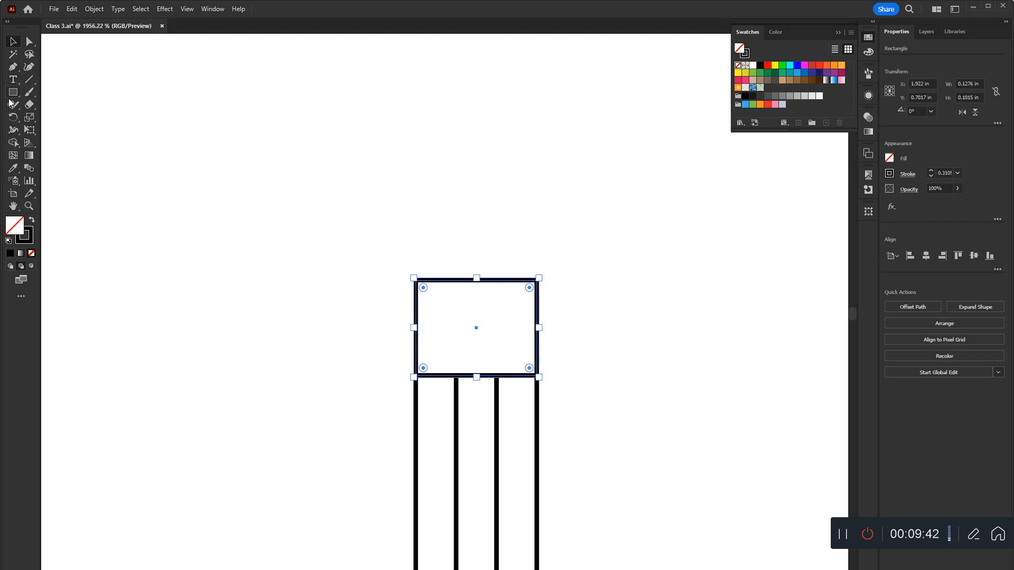
{"action": "left_click", "coordinate": [13, 66]}
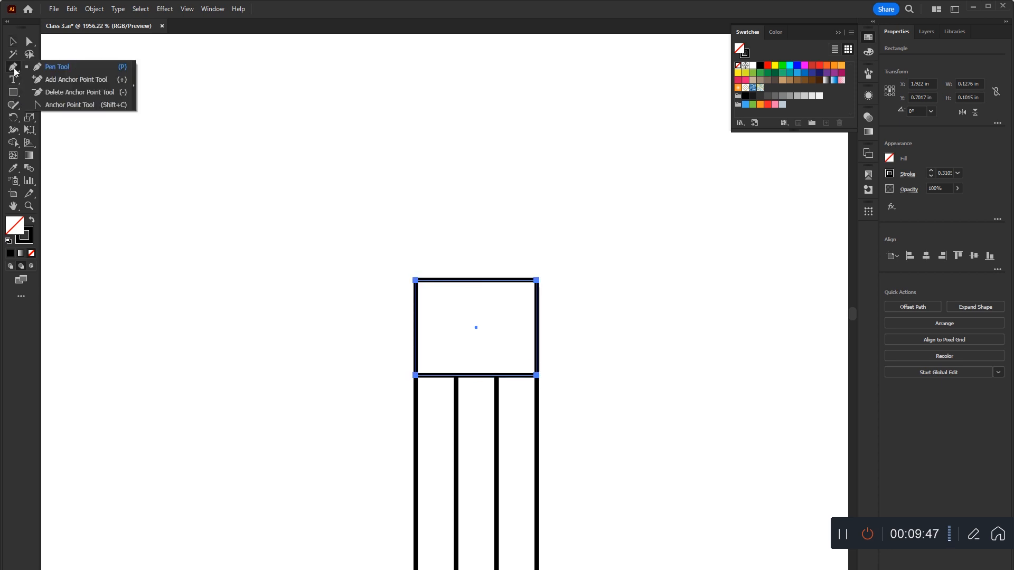
{"action": "left_click", "coordinate": [57, 108]}
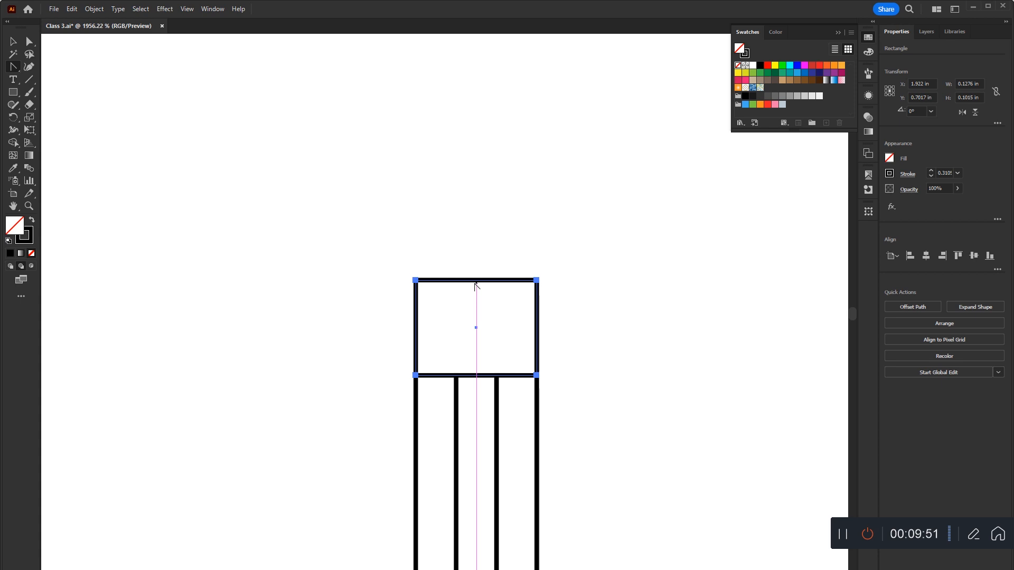
{"action": "left_click_drag", "start_coordinate": [470, 282], "coordinate": [471, 297]}
{"action": "left_click_drag", "start_coordinate": [473, 379], "coordinate": [466, 407]}
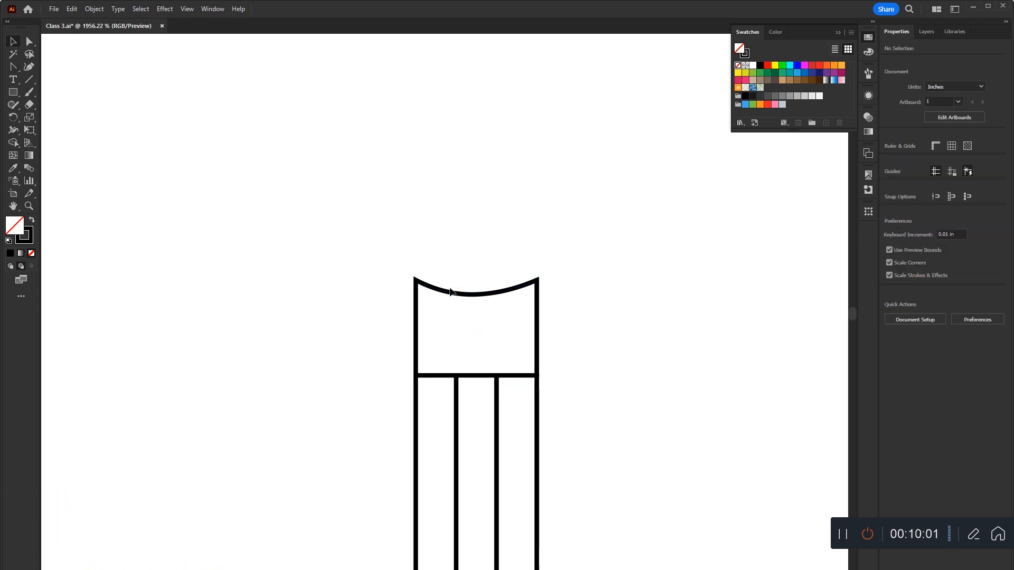
{"action": "left_click", "coordinate": [450, 292]}
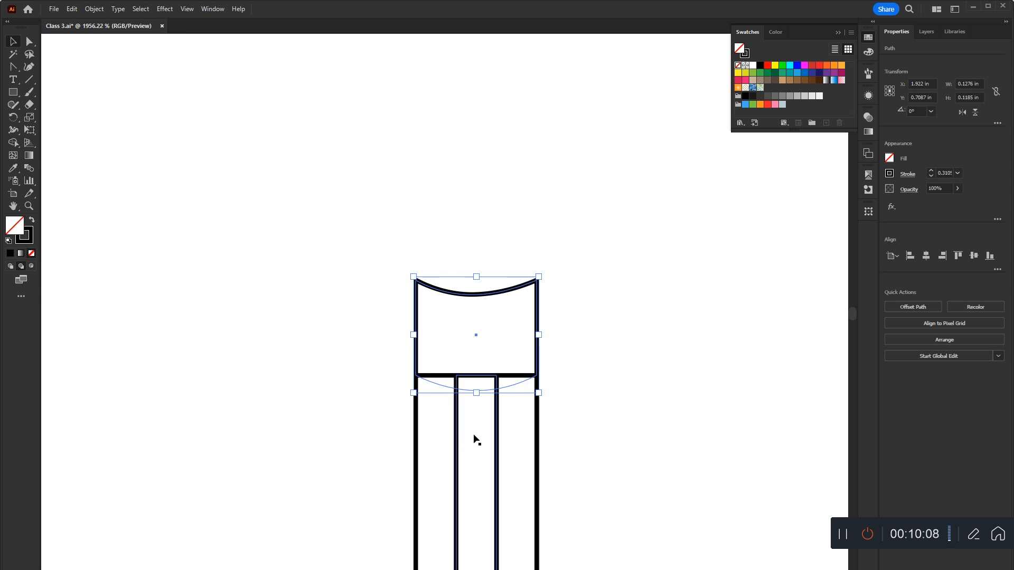
{"action": "key", "text": "ctrl+shift+bracketright"}
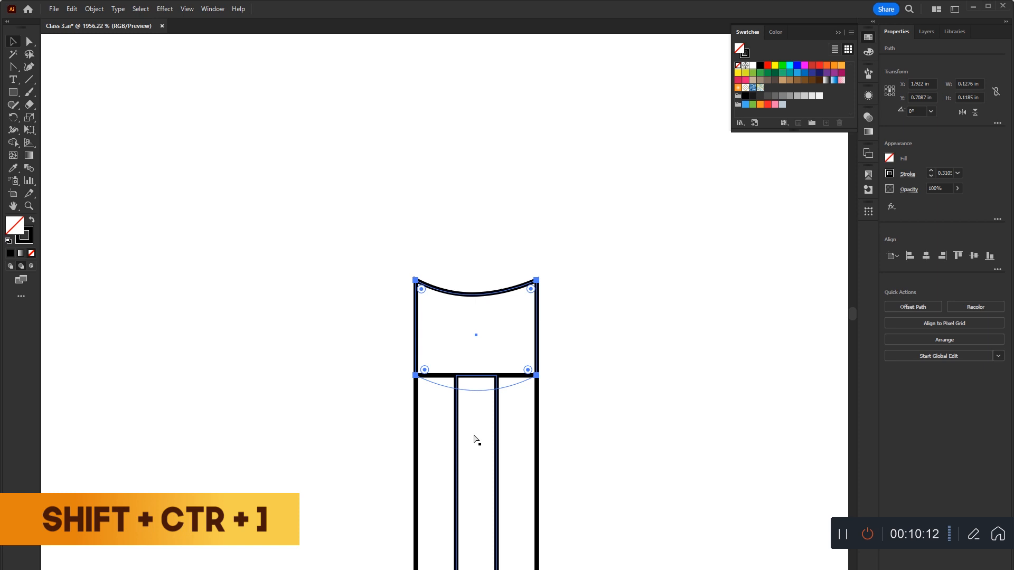
Bring the curved cap shape to the front and fill it with white.
{"action": "key", "text": "ctrl+shift+bracketright"}
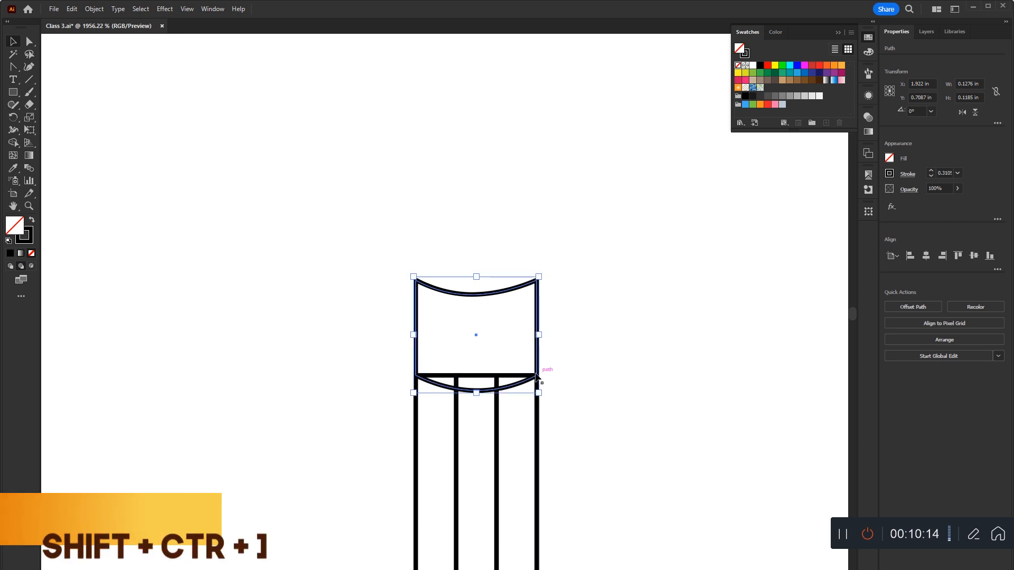
{"action": "left_click", "coordinate": [753, 65]}
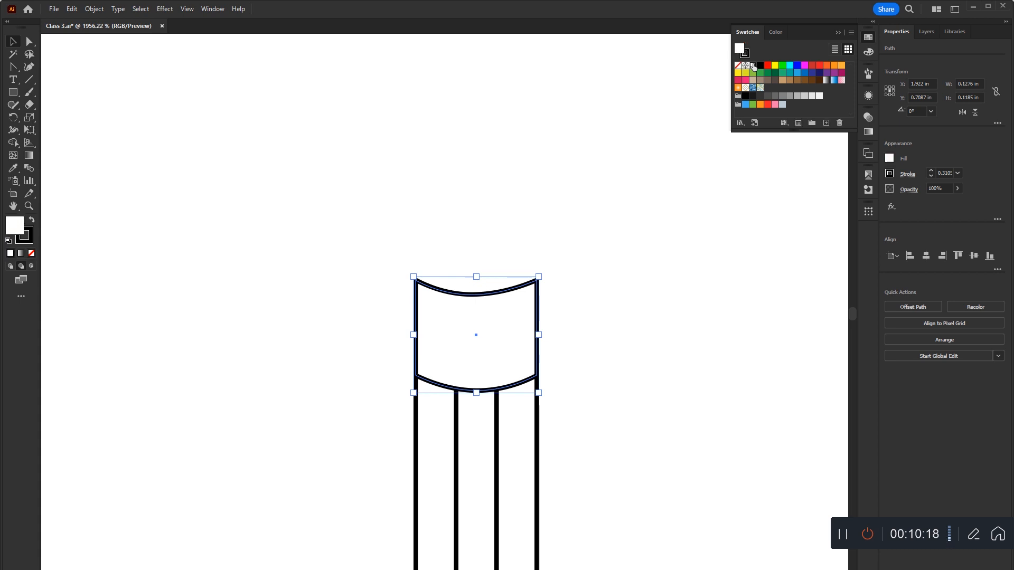
{"action": "left_click", "coordinate": [545, 287]}
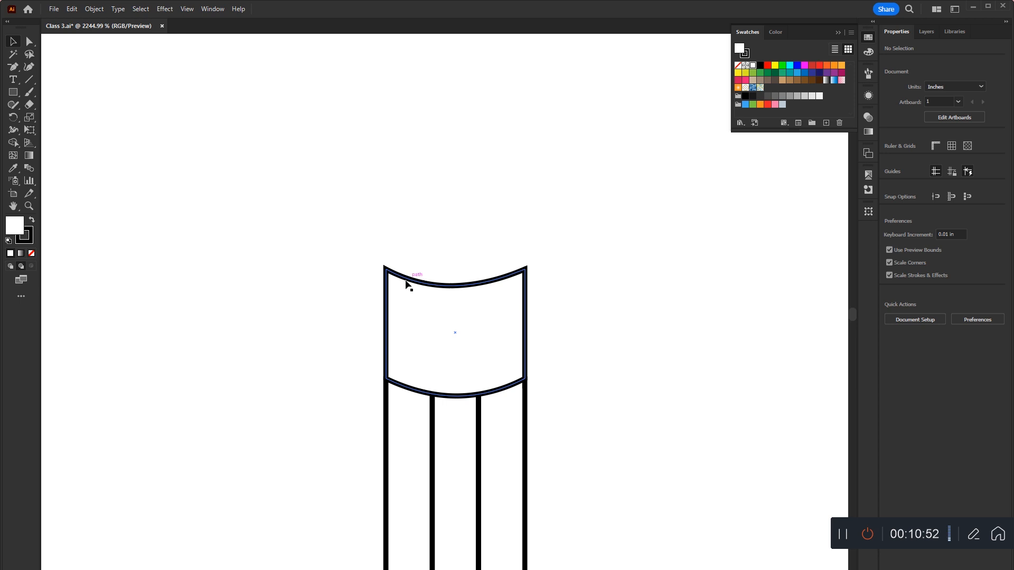
{"action": "left_click_drag", "start_coordinate": [405, 284], "coordinate": [594, 307]}
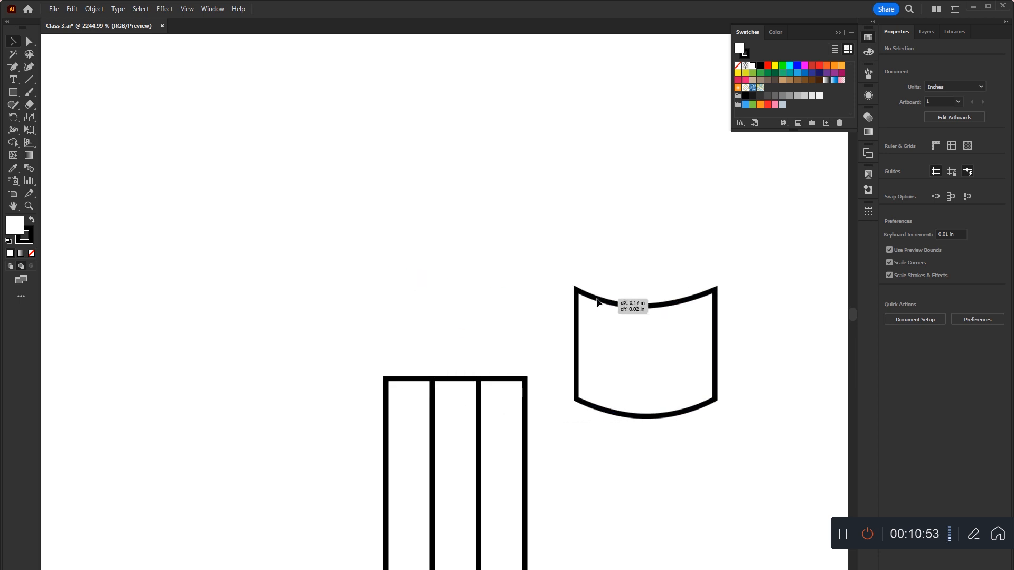
{"action": "key", "text": "ctrl+z"}
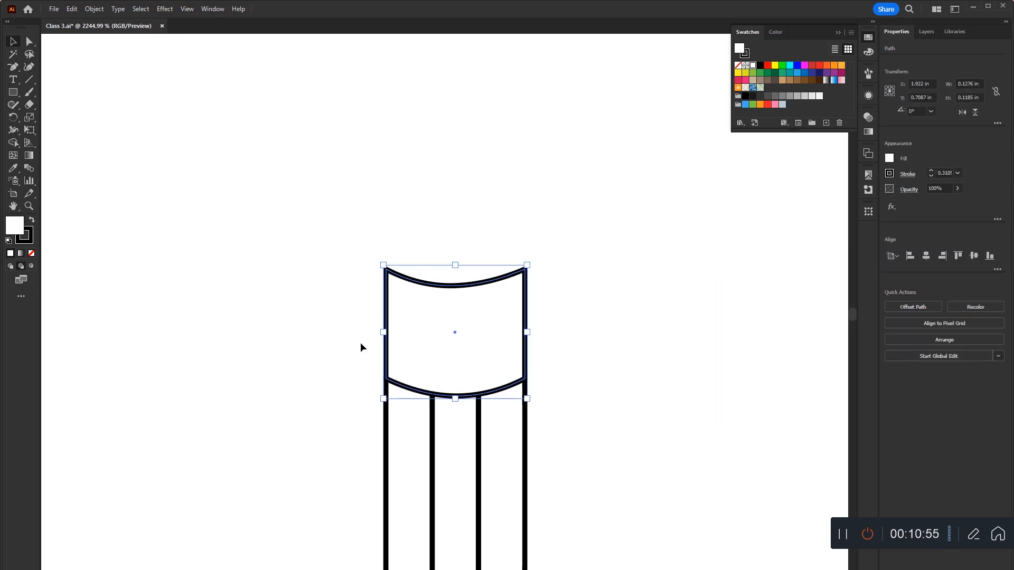
{"action": "left_click", "coordinate": [29, 80]}
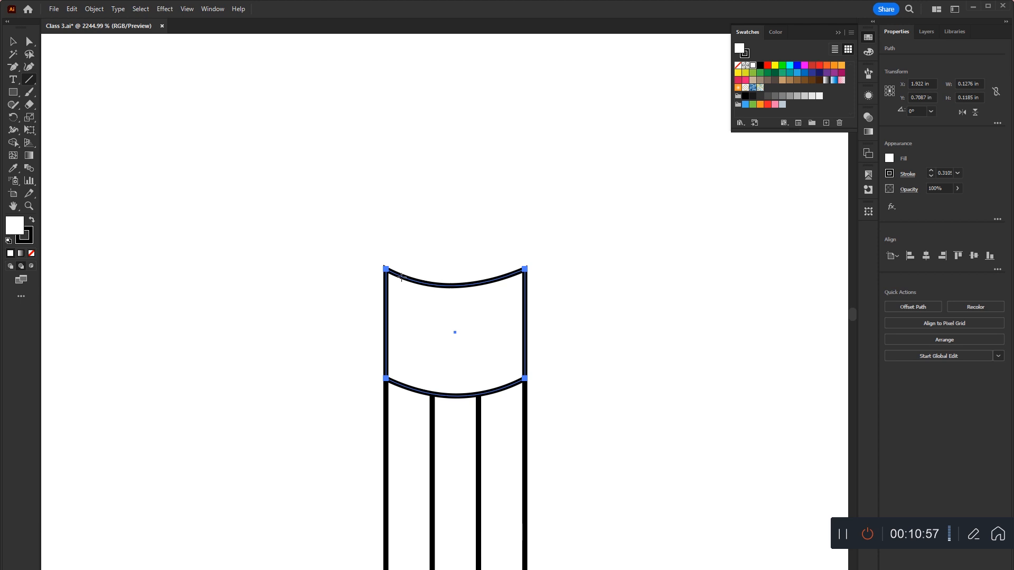
{"action": "left_click_drag", "start_coordinate": [386, 301], "coordinate": [527, 301]}
{"action": "key", "text": "v"}
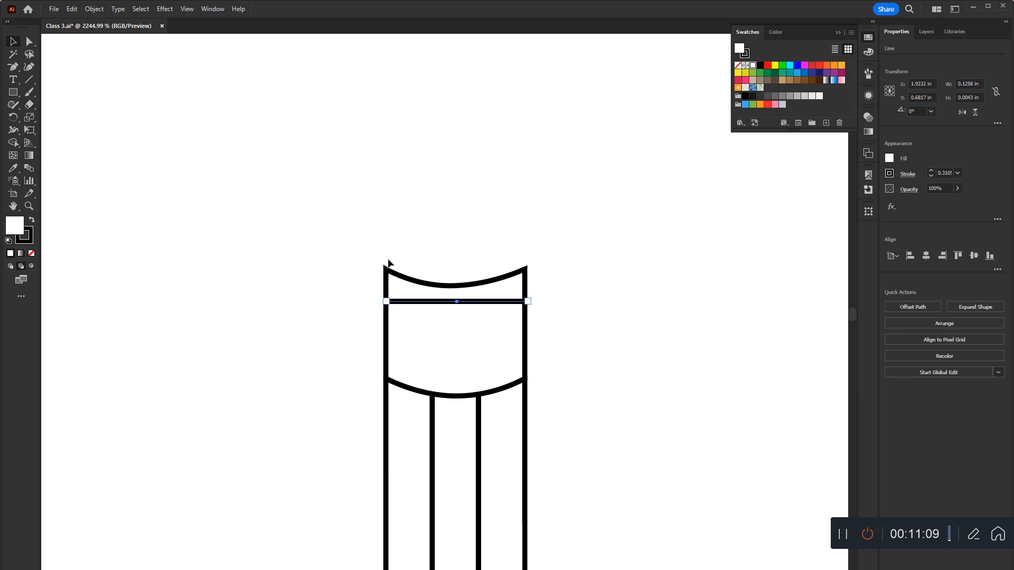
{"action": "key", "text": "shift+c"}
{"action": "left_click_drag", "start_coordinate": [455, 302], "coordinate": [457, 321]}
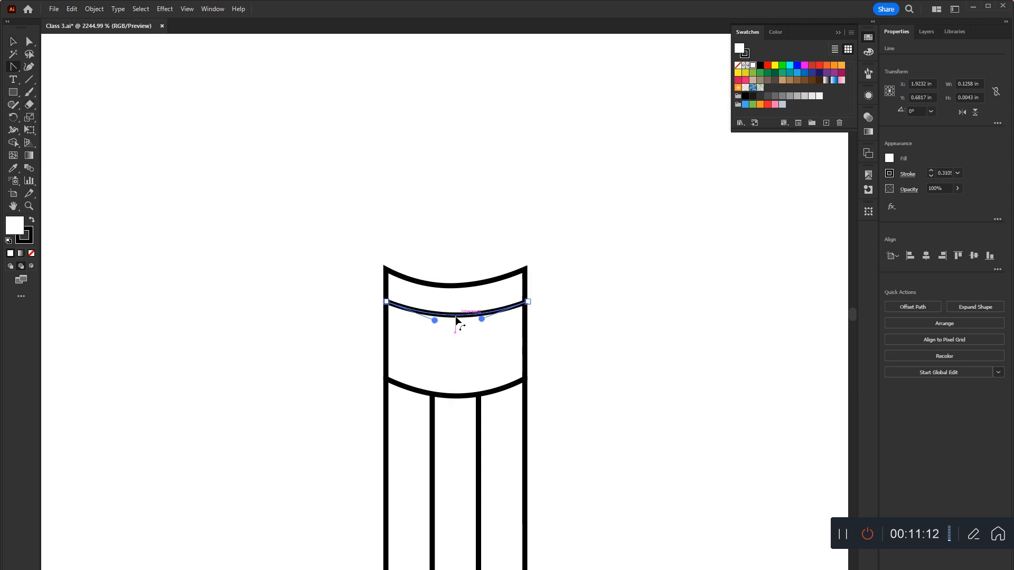
{"action": "left_click", "coordinate": [12, 42]}
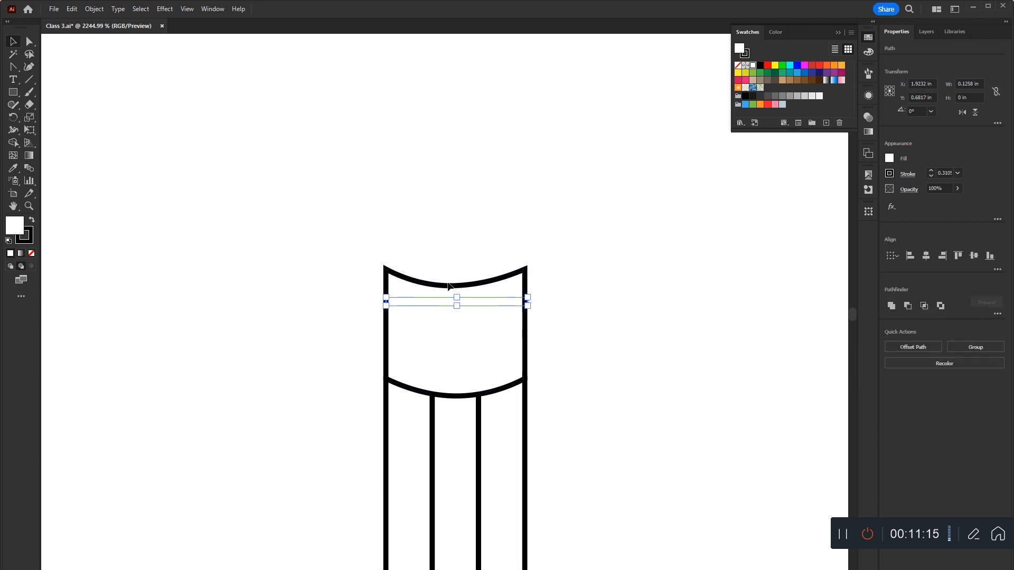
{"action": "key", "text": "Delete"}
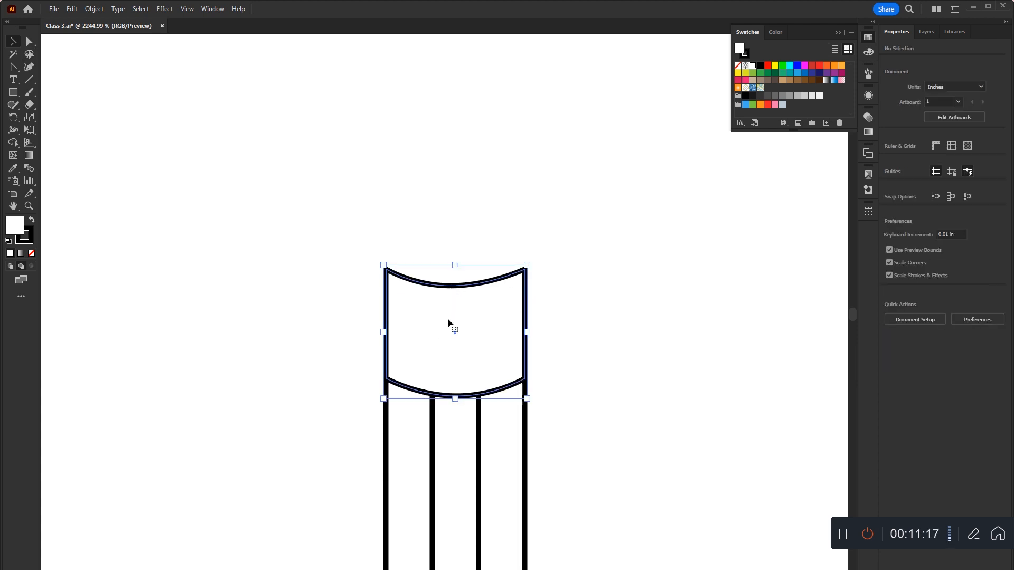
Duplicate the cap shape beside the pencil and delete the copy's two lower anchor points, keeping only its curved upper edge.
{"action": "left_click", "coordinate": [412, 330]}
{"action": "left_click_drag", "start_coordinate": [412, 330], "coordinate": [601, 321]}
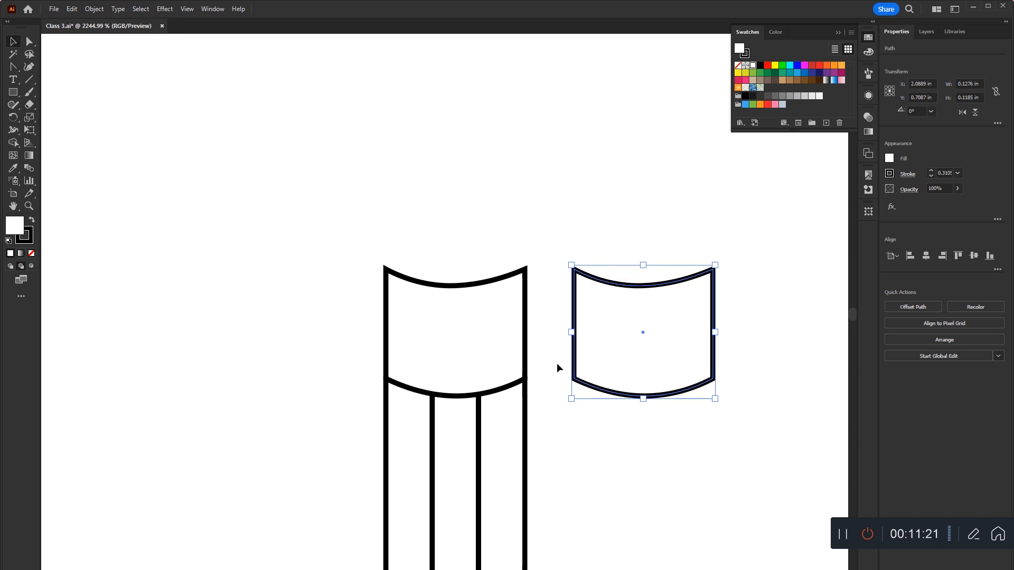
{"action": "left_click", "coordinate": [33, 44]}
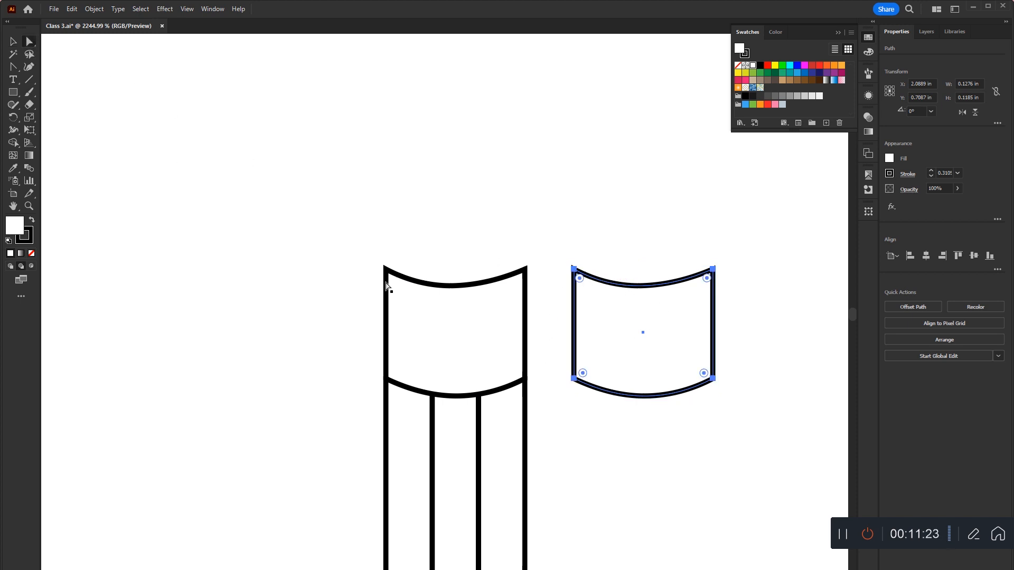
{"action": "left_click_drag", "start_coordinate": [554, 328], "coordinate": [759, 426]}
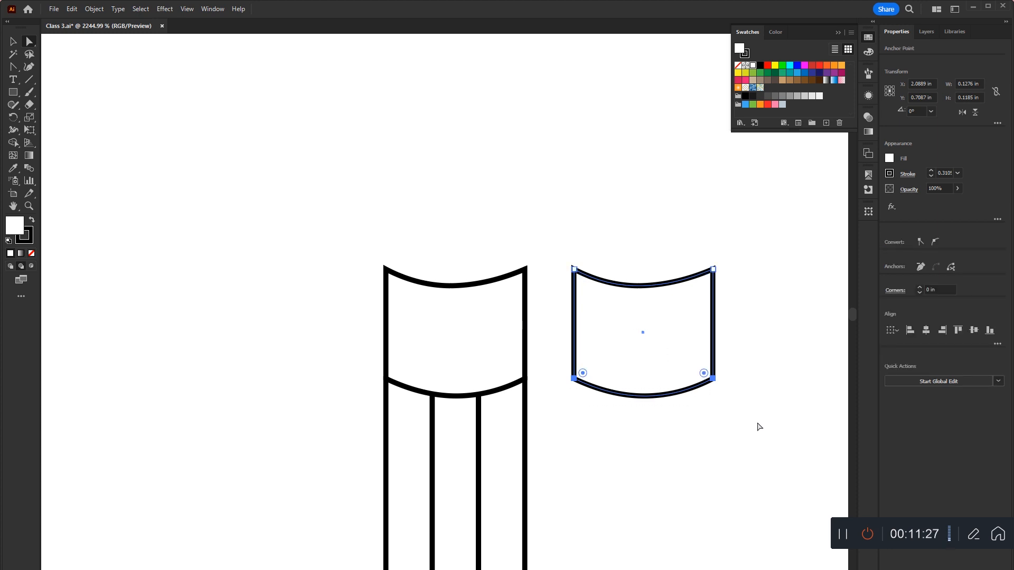
{"action": "key", "text": "Delete"}
Place the curved line across the upper part of the cap and duplicate it downward to make three curved bands.
{"action": "key", "text": "v"}
{"action": "left_click", "coordinate": [643, 328]}
{"action": "left_click_drag", "start_coordinate": [619, 284], "coordinate": [435, 311]}
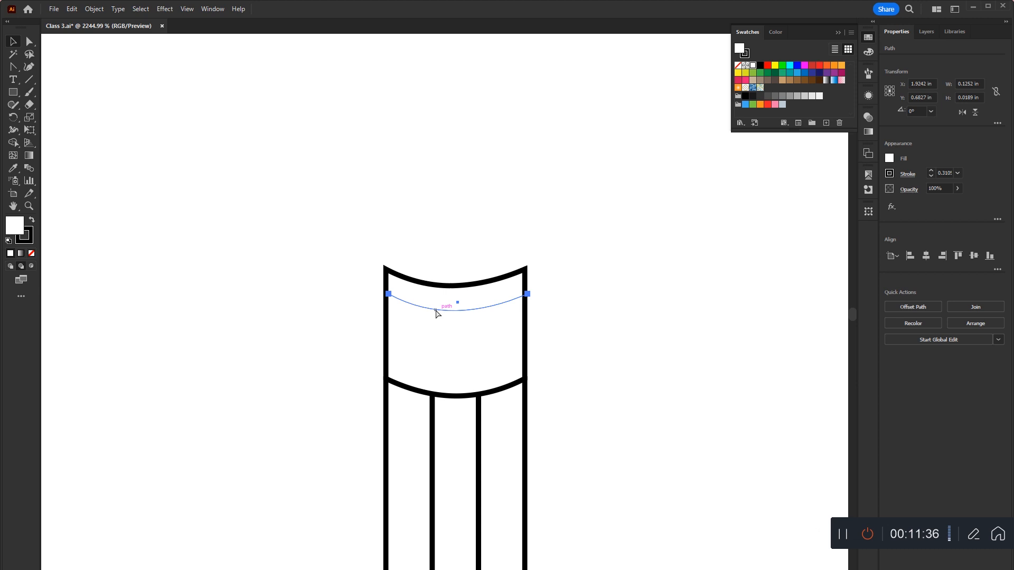
{"action": "left_click_drag", "start_coordinate": [468, 308], "coordinate": [466, 365]}
Align the cap and its three curved bands on their horizontal centers.
{"action": "left_click_drag", "start_coordinate": [635, 271], "coordinate": [396, 372]}
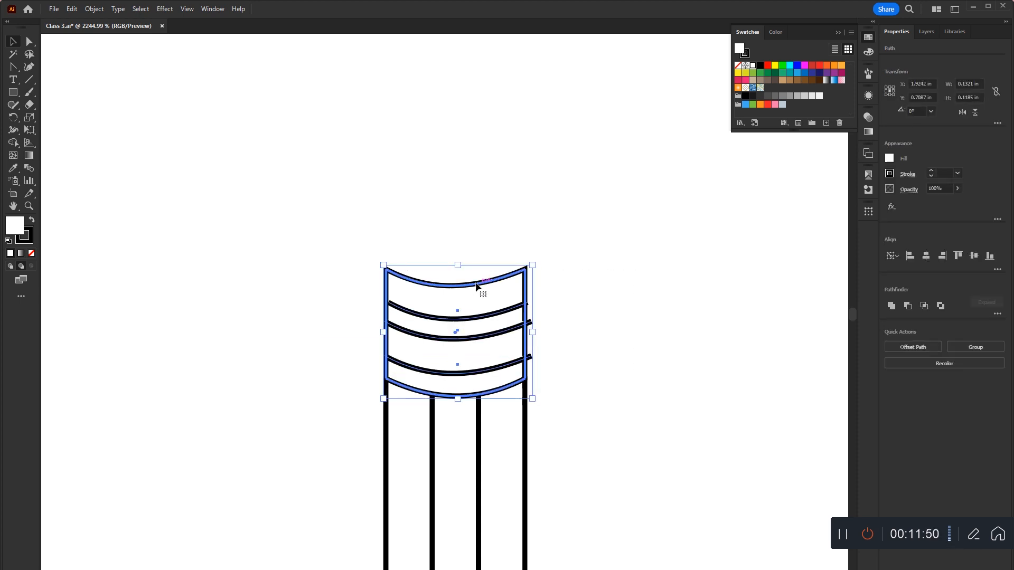
{"action": "left_click", "coordinate": [924, 259]}
{"action": "left_click", "coordinate": [676, 340]}
Draw an eraser rectangle about 0.13 by 0.1 in behind and above the cap and round its two upper corners to about 0.024 in.
{"action": "left_click", "coordinate": [13, 93]}
{"action": "left_click_drag", "start_coordinate": [384, 276], "coordinate": [529, 176]}
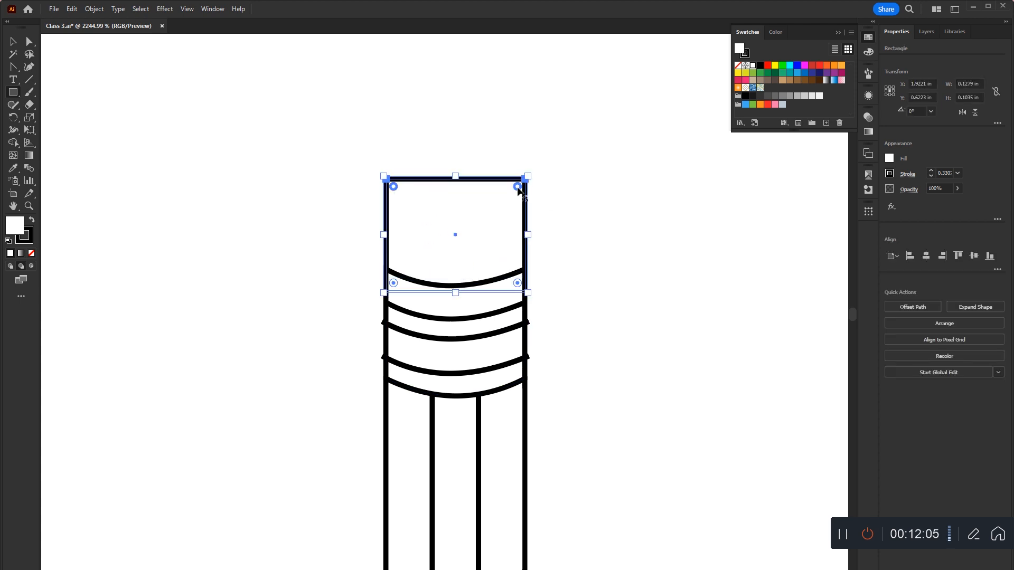
{"action": "left_click_drag", "start_coordinate": [395, 190], "coordinate": [410, 206]}
{"action": "key", "text": "ctrl+minus"}
{"action": "key", "text": "ctrl+minus"}
{"action": "key", "text": "ctrl+minus"}
{"action": "key", "text": "ctrl+minus"}
{"action": "key", "text": "ctrl+minus"}
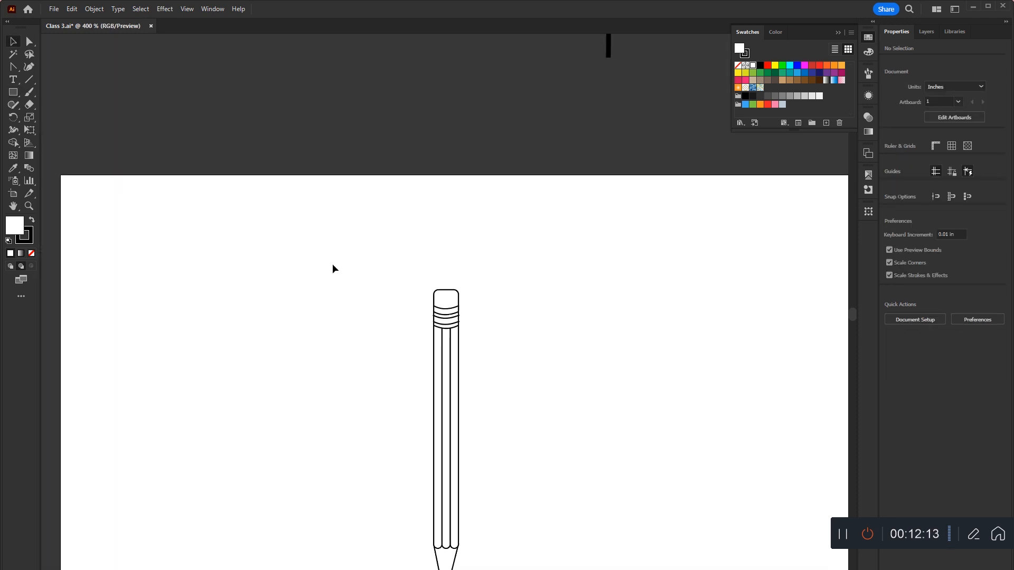
{"action": "left_click_drag", "start_coordinate": [416, 329], "coordinate": [414, 272]}
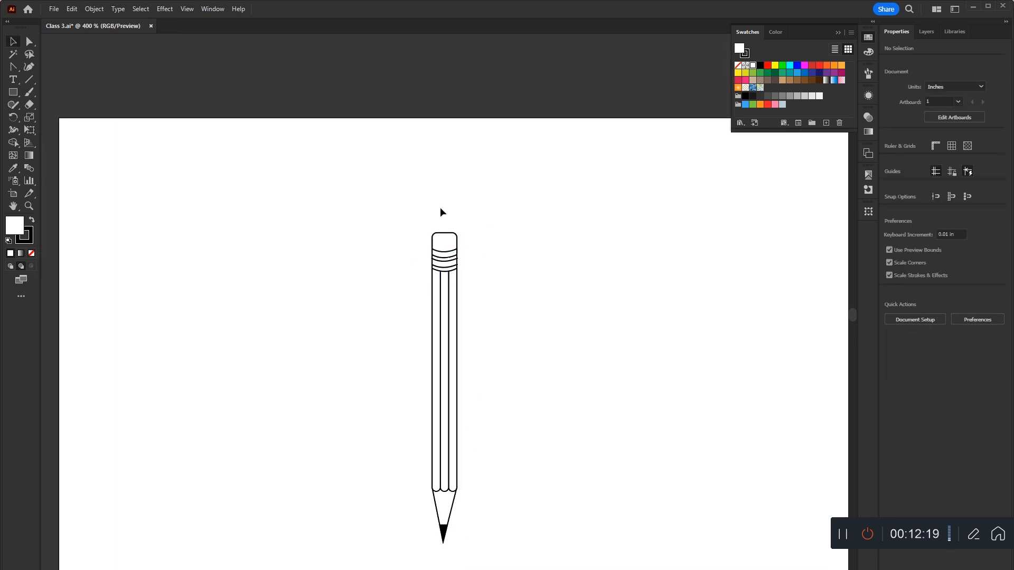
Move the whole pencil to the left part of the artboard.
{"action": "left_click_drag", "start_coordinate": [544, 200], "coordinate": [378, 545]}
{"action": "left_click_drag", "start_coordinate": [449, 432], "coordinate": [220, 427]}
{"action": "left_click", "coordinate": [246, 220]}
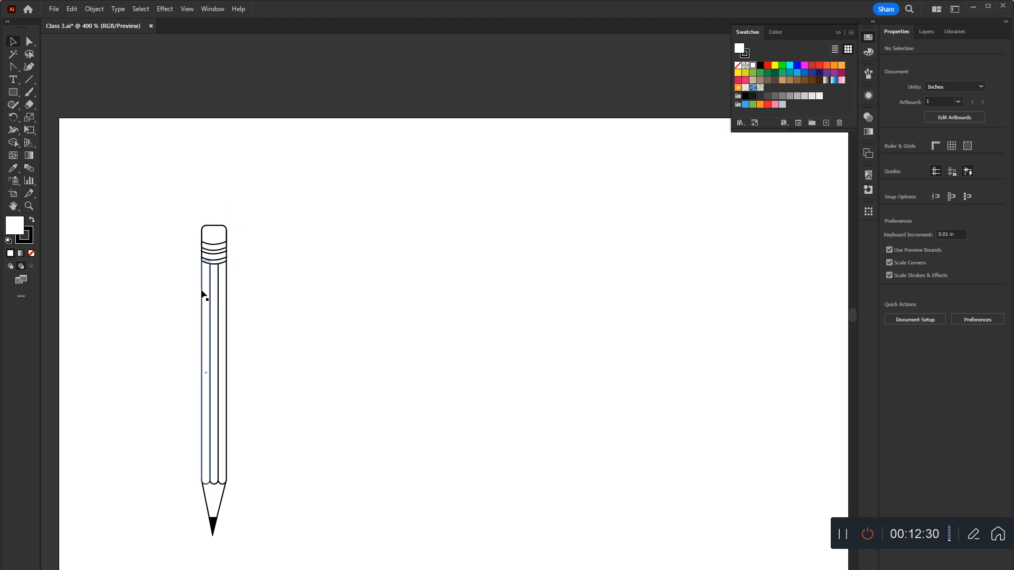
Shorten the pencil to about 1.35 in by moving its eraser, cap and upper body anchor points down with the Direct Selection tool.
{"action": "left_click", "coordinate": [29, 42]}
{"action": "left_click_drag", "start_coordinate": [136, 188], "coordinate": [271, 291]}
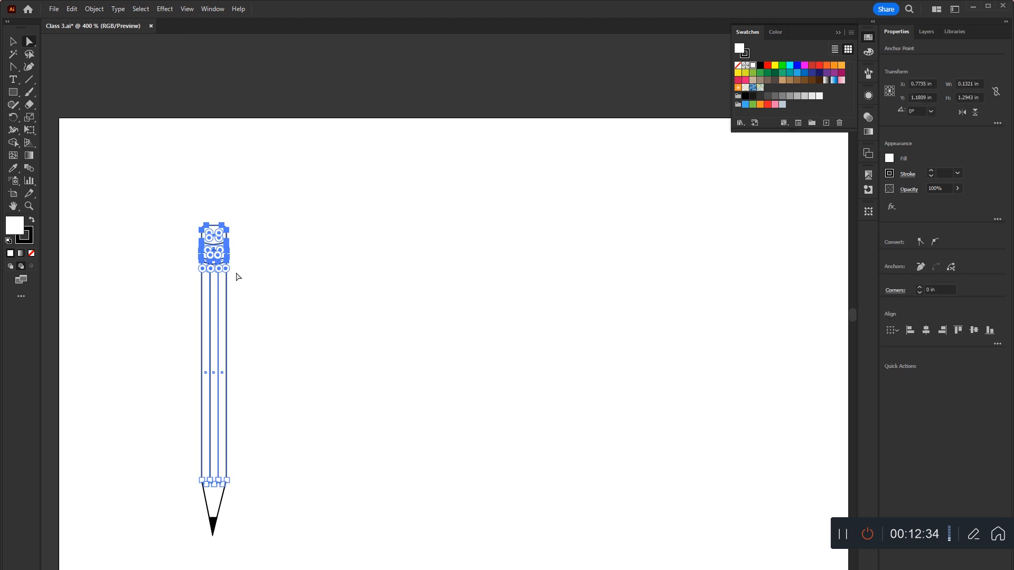
{"action": "mouse_move", "coordinate": [220, 227]}
{"action": "left_mouse_down"}
{"action": "mouse_move", "coordinate": [236, 378]}
{"action": "mouse_move", "coordinate": [228, 246]}
{"action": "mouse_move", "coordinate": [229, 346]}
{"action": "mouse_move", "coordinate": [274, 360]}
{"action": "mouse_move", "coordinate": [471, 249]}
{"action": "mouse_move", "coordinate": [289, 154]}
{"action": "mouse_move", "coordinate": [146, 299]}
{"action": "mouse_move", "coordinate": [405, 253]}
{"action": "mouse_move", "coordinate": [275, 198]}
{"action": "mouse_move", "coordinate": [257, 200]}
{"action": "mouse_move", "coordinate": [199, 329]}
{"action": "mouse_move", "coordinate": [305, 323]}
{"action": "mouse_move", "coordinate": [275, 228]}
{"action": "mouse_move", "coordinate": [224, 235]}
{"action": "mouse_move", "coordinate": [257, 230]}
{"action": "mouse_move", "coordinate": [219, 182]}
{"action": "mouse_move", "coordinate": [235, 341]}
{"action": "mouse_move", "coordinate": [221, 277]}
{"action": "mouse_move", "coordinate": [228, 204]}
{"action": "mouse_move", "coordinate": [233, 281]}
{"action": "mouse_move", "coordinate": [230, 271]}
{"action": "left_mouse_up"}
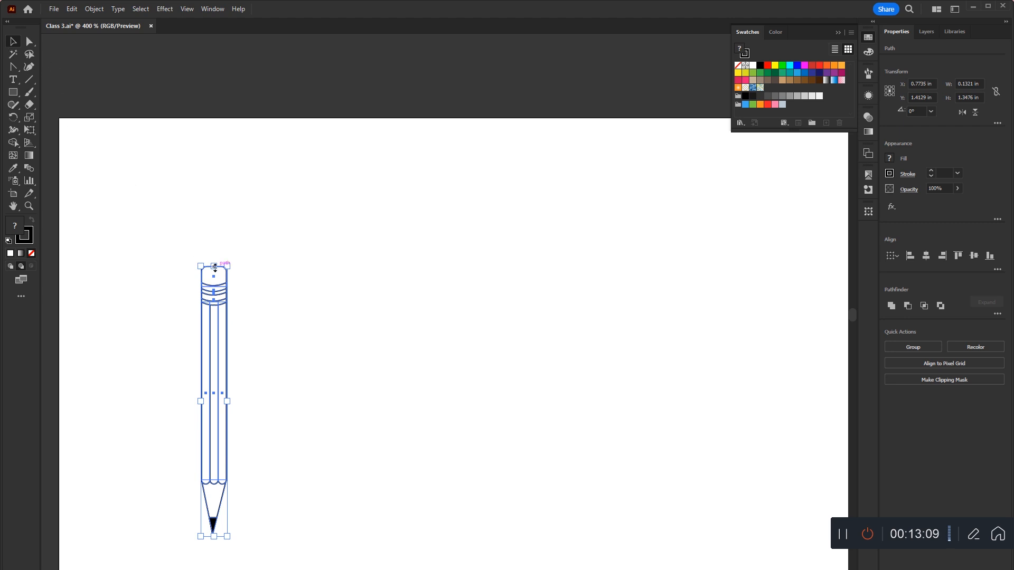
{"action": "mouse_move", "coordinate": [215, 267]}
{"action": "left_mouse_down"}
{"action": "mouse_move", "coordinate": [233, 423]}
{"action": "mouse_move", "coordinate": [241, 420]}
{"action": "mouse_move", "coordinate": [280, 473]}
{"action": "mouse_move", "coordinate": [518, 521]}
{"action": "left_mouse_up"}
{"action": "left_click", "coordinate": [242, 420]}
{"action": "key", "text": "z"}
{"action": "key", "text": "ctrl+minus"}
{"action": "key", "text": "ctrl+minus"}
{"action": "key", "text": "ctrl+minus"}
{"action": "key", "text": "ctrl+minus"}
{"action": "key", "text": "ctrl+minus"}
{"action": "key", "text": "ctrl+minus"}
{"action": "key", "text": "ctrl+minus"}
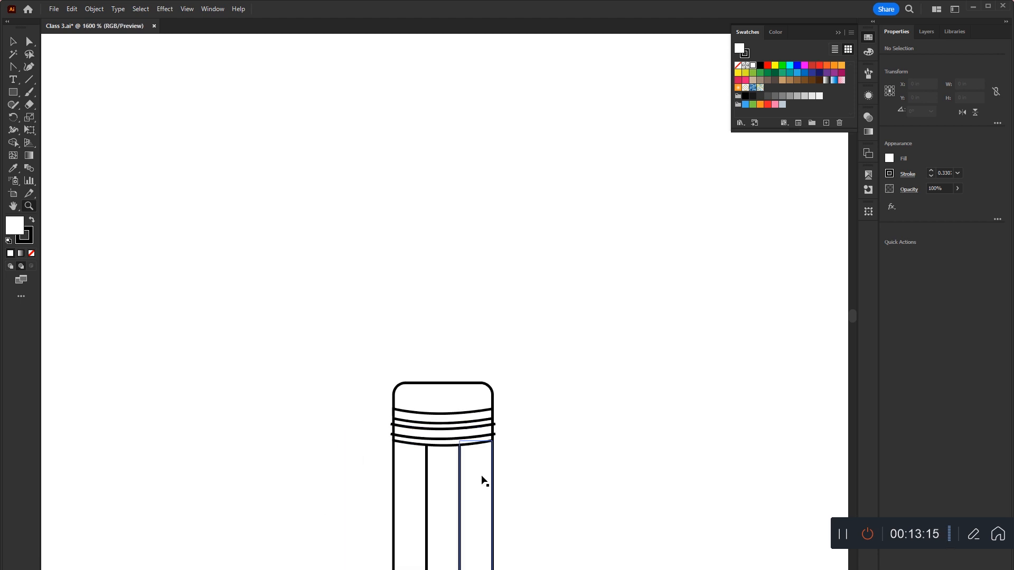
{"action": "key", "text": "ctrl+z"}
Try to stretch the eraser rectangle upward to about 0.24 in high using its bounding box.
{"action": "mouse_move", "coordinate": [417, 153]}
{"action": "left_mouse_down"}
{"action": "mouse_move", "coordinate": [575, 312]}
{"action": "mouse_move", "coordinate": [694, 410]}
{"action": "left_mouse_up"}
{"action": "key", "text": "v"}
{"action": "left_click", "coordinate": [692, 306]}
{"action": "left_click", "coordinate": [607, 283]}
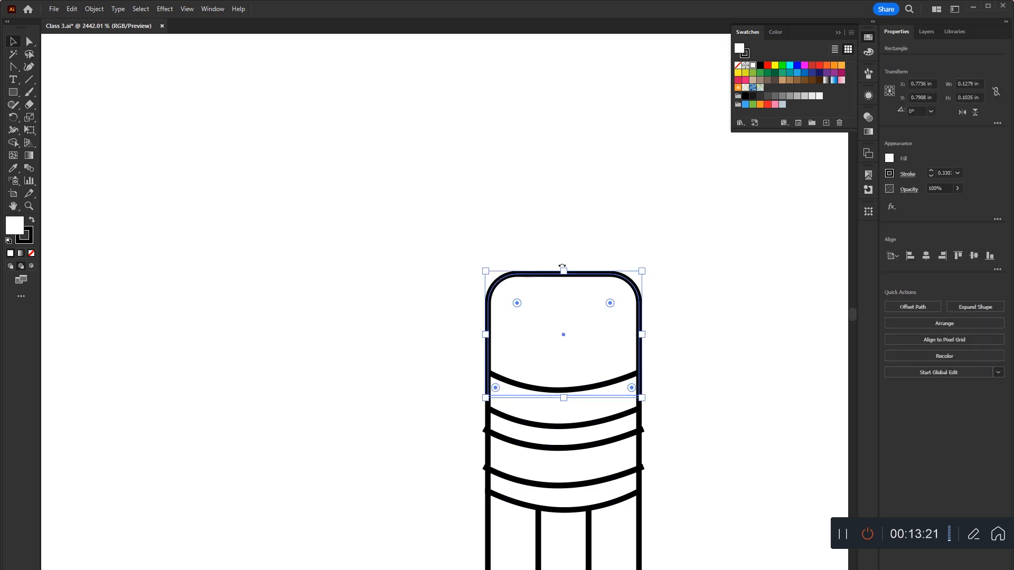
{"action": "left_click_drag", "start_coordinate": [564, 271], "coordinate": [538, 106]}
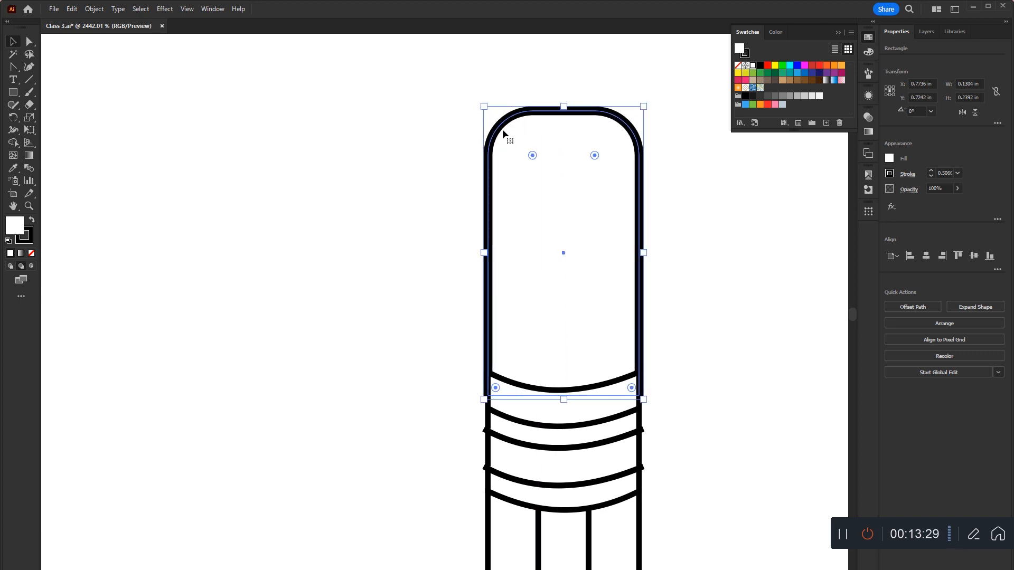
{"action": "key", "text": "ctrl+z"}
Lower the eraser's upper anchor points with the Direct Selection tool to make it about 0.09 in high.
{"action": "left_click", "coordinate": [29, 42]}
{"action": "left_click_drag", "start_coordinate": [421, 227], "coordinate": [690, 335]}
{"action": "mouse_move", "coordinate": [640, 305]}
{"action": "left_mouse_down"}
{"action": "mouse_move", "coordinate": [631, 218]}
{"action": "mouse_move", "coordinate": [642, 343]}
{"action": "mouse_move", "coordinate": [630, 245]}
{"action": "mouse_move", "coordinate": [629, 315]}
{"action": "left_mouse_up"}
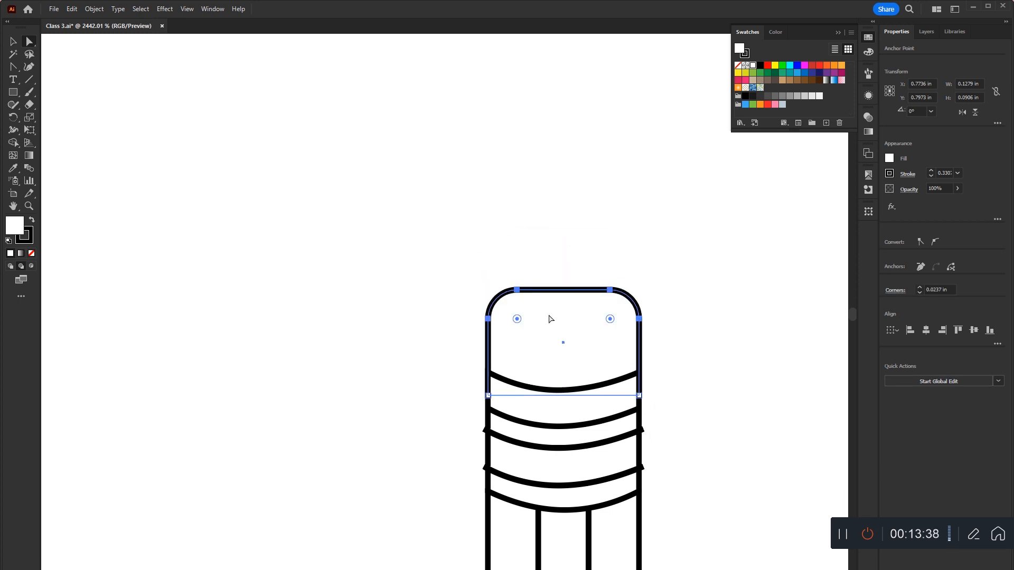
Fill the eraser with black and move the whole pencil slightly further up and left on the artboard.
{"action": "left_click", "coordinate": [14, 42]}
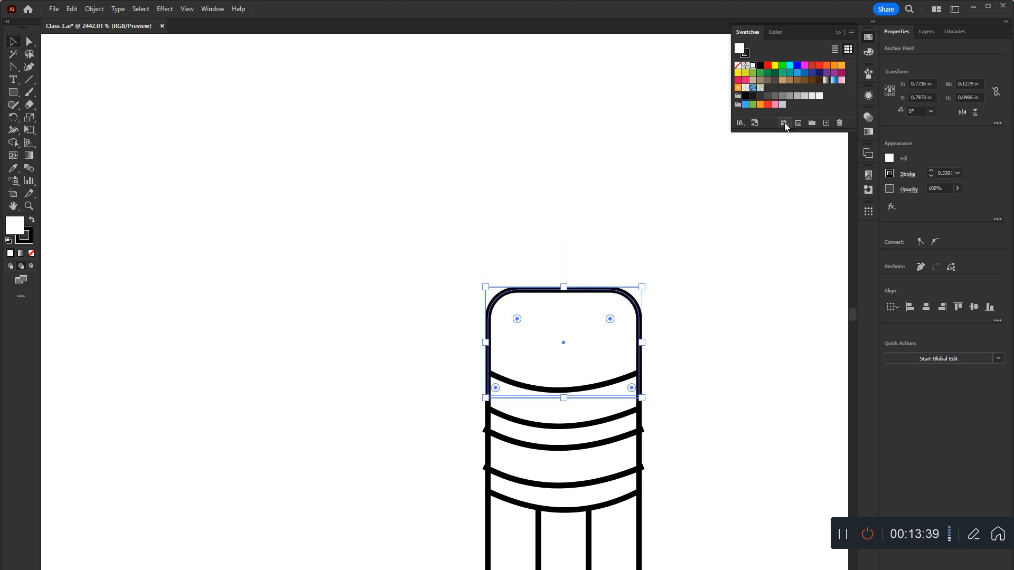
{"action": "left_click", "coordinate": [760, 66]}
{"action": "left_click", "coordinate": [583, 170]}
{"action": "key", "text": "ctrl+0"}
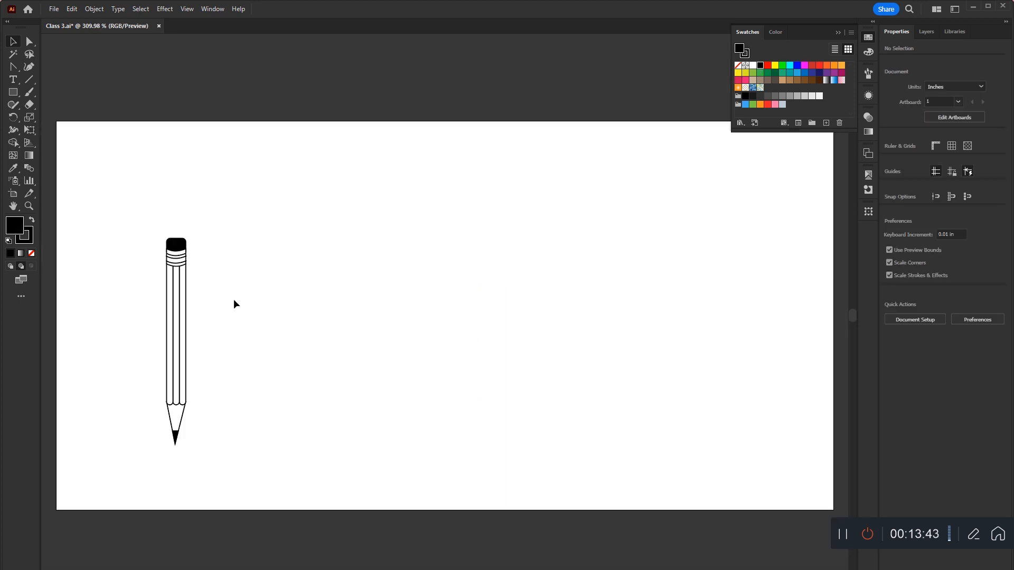
{"action": "left_click_drag", "start_coordinate": [215, 350], "coordinate": [186, 364]}
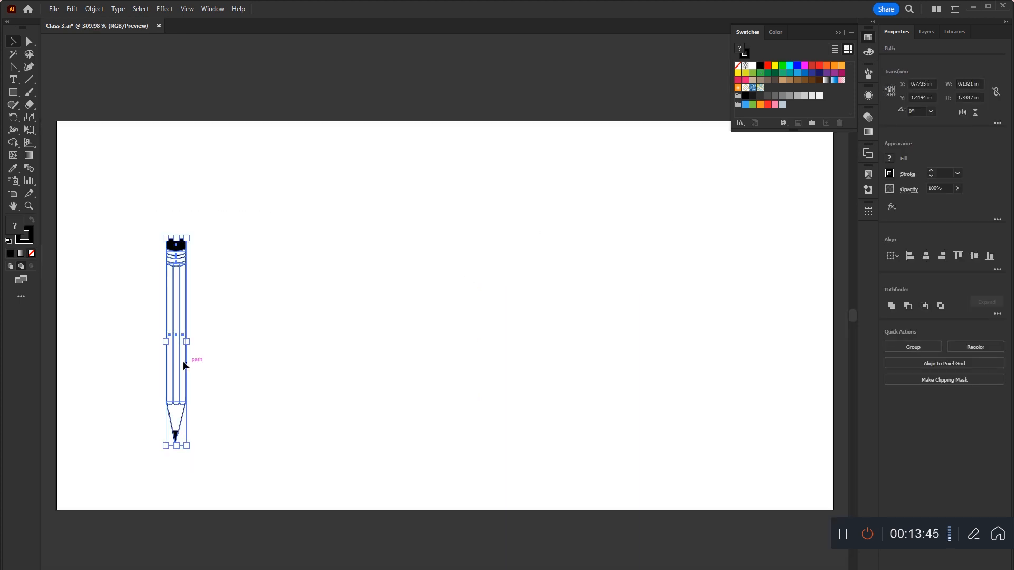
Draw a circle about 0.99 in across to the right of the pencil and apply the default white fill and black stroke.
{"action": "left_click", "coordinate": [13, 93]}
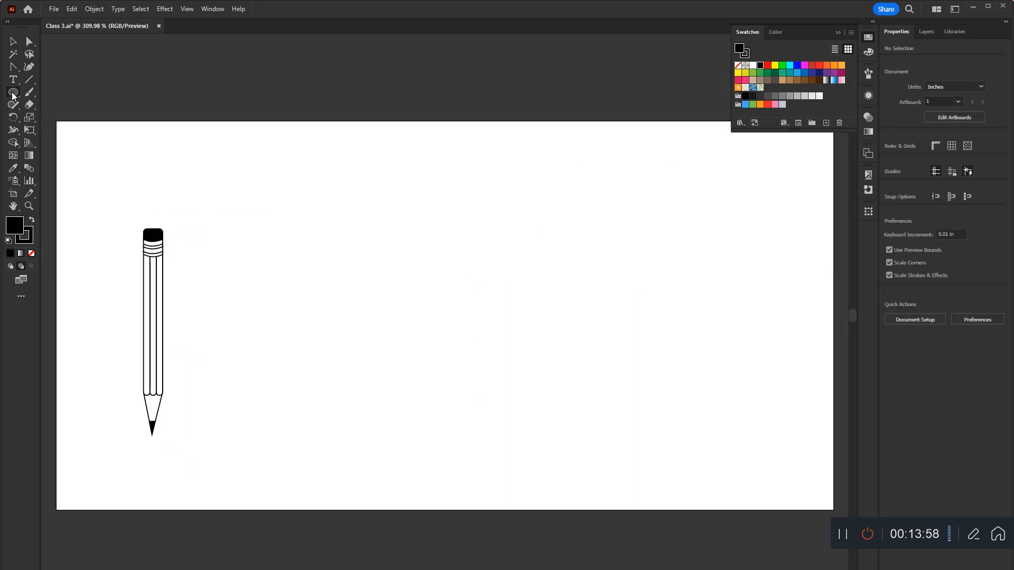
{"action": "left_click", "coordinate": [61, 119]}
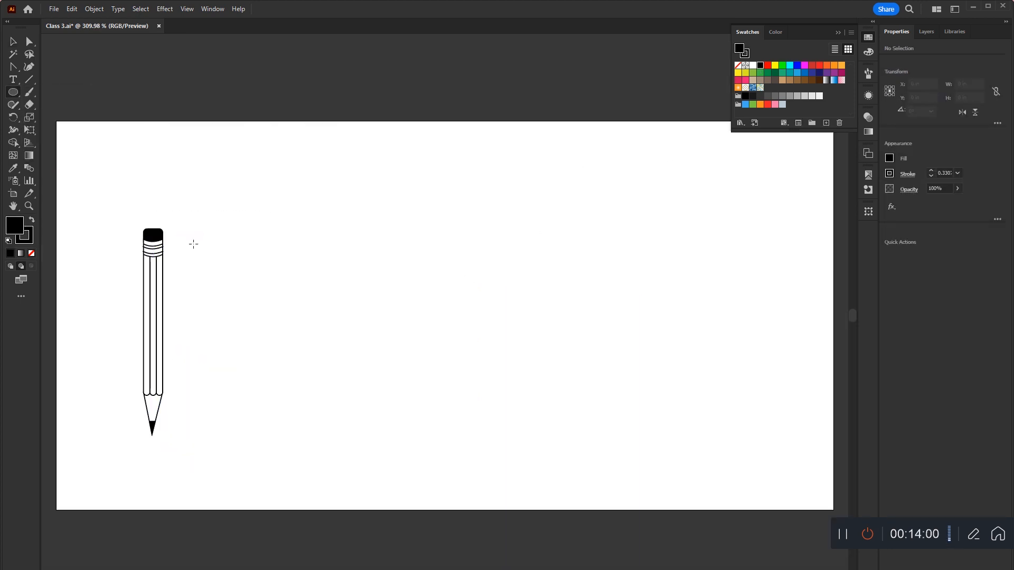
{"action": "left_click_drag", "start_coordinate": [275, 275], "coordinate": [431, 381]}
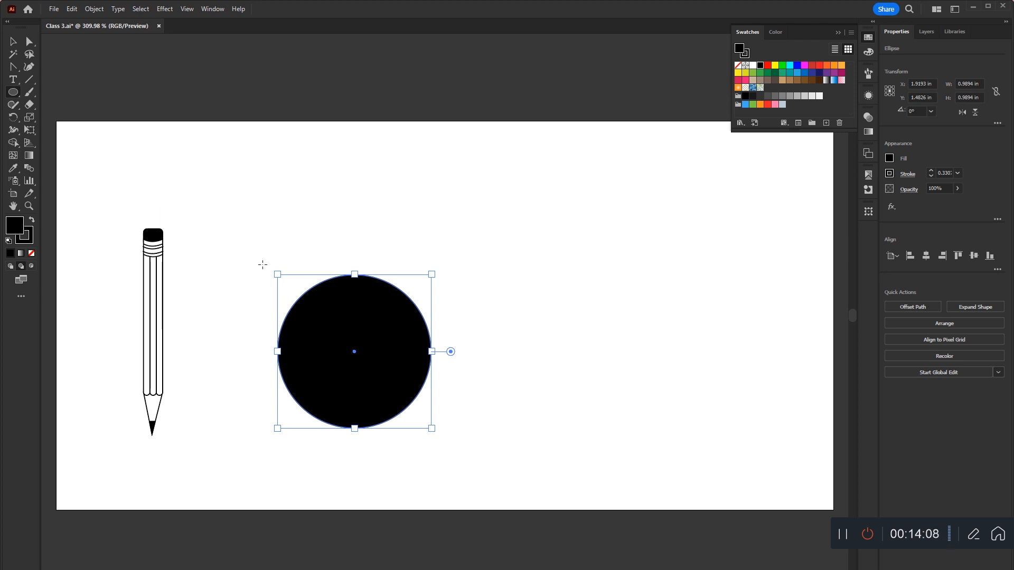
{"action": "key", "text": "d"}
Scale the circle down to about a third of its size and move it further right and up on the artboard.
{"action": "mouse_move", "coordinate": [431, 429]}
{"action": "left_mouse_down"}
{"action": "mouse_move", "coordinate": [331, 342]}
{"action": "mouse_move", "coordinate": [325, 323]}
{"action": "left_mouse_up"}
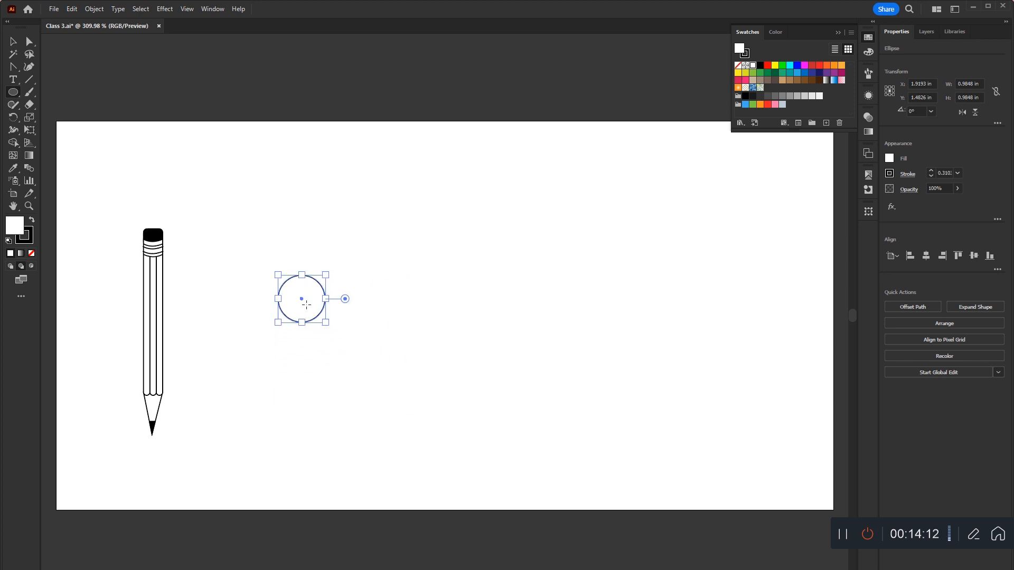
{"action": "key", "text": "v"}
{"action": "left_click_drag", "start_coordinate": [321, 279], "coordinate": [486, 369]}
Pull the circle's lowest anchor point downward and retract both of its handles to form a teardrop with a sharp tip.
{"action": "key", "text": "z"}
{"action": "left_click_drag", "start_coordinate": [498, 333], "coordinate": [503, 309]}
{"action": "key", "text": "a"}
{"action": "left_click_drag", "start_coordinate": [412, 324], "coordinate": [450, 380]}
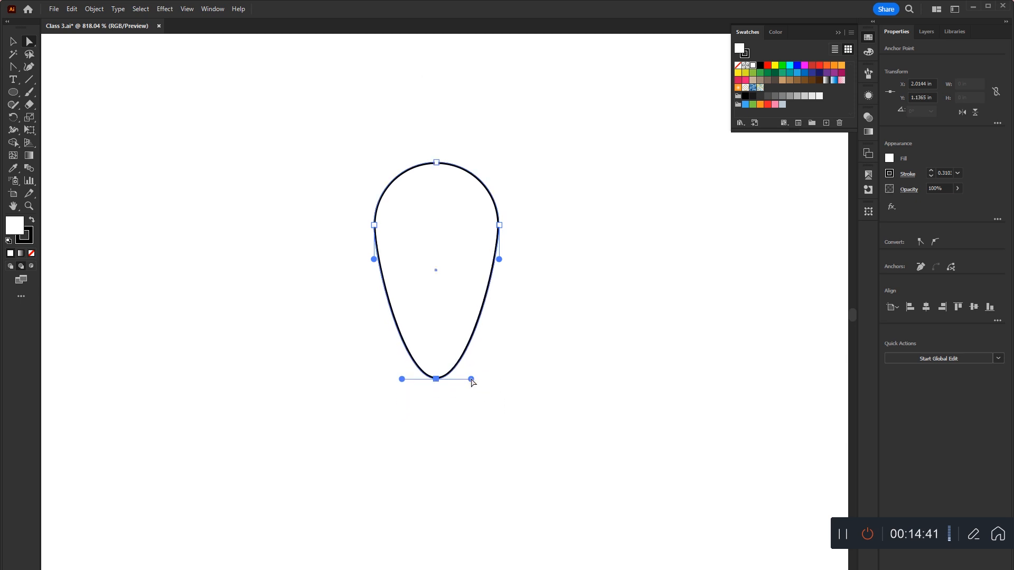
{"action": "left_click_drag", "start_coordinate": [471, 379], "coordinate": [436, 379]}
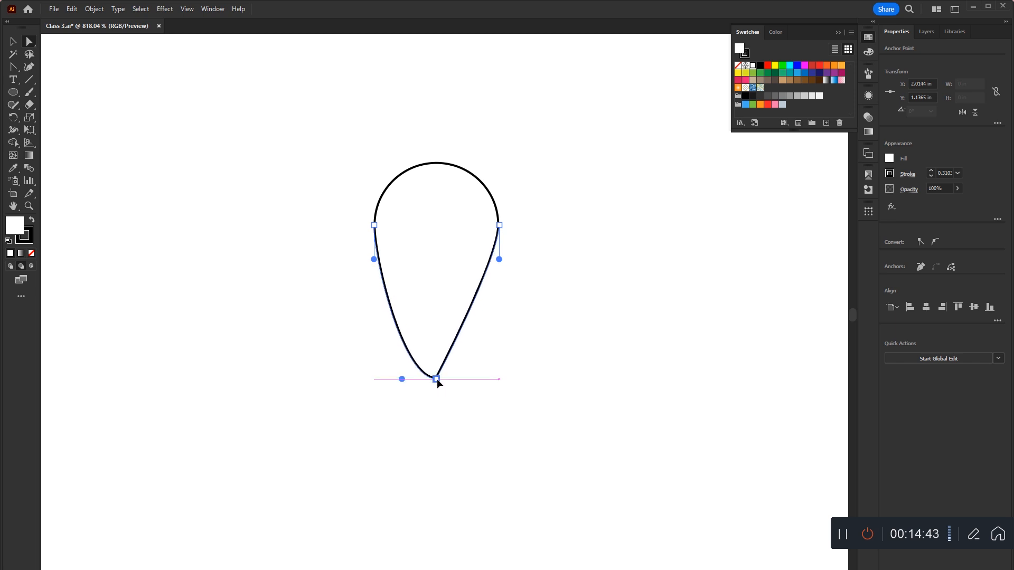
{"action": "left_click", "coordinate": [436, 379]}
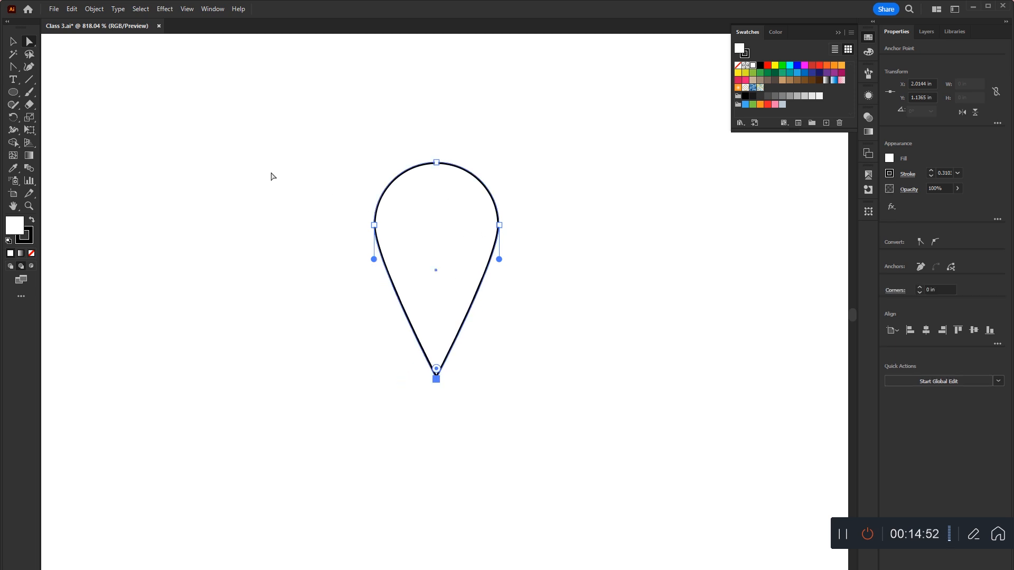
Draw a circle about 0.15 in across and centre it horizontally inside the teardrop's rounded part to make a map pin.
{"action": "left_click", "coordinate": [13, 92]}
{"action": "left_click_drag", "start_coordinate": [224, 178], "coordinate": [286, 238]}
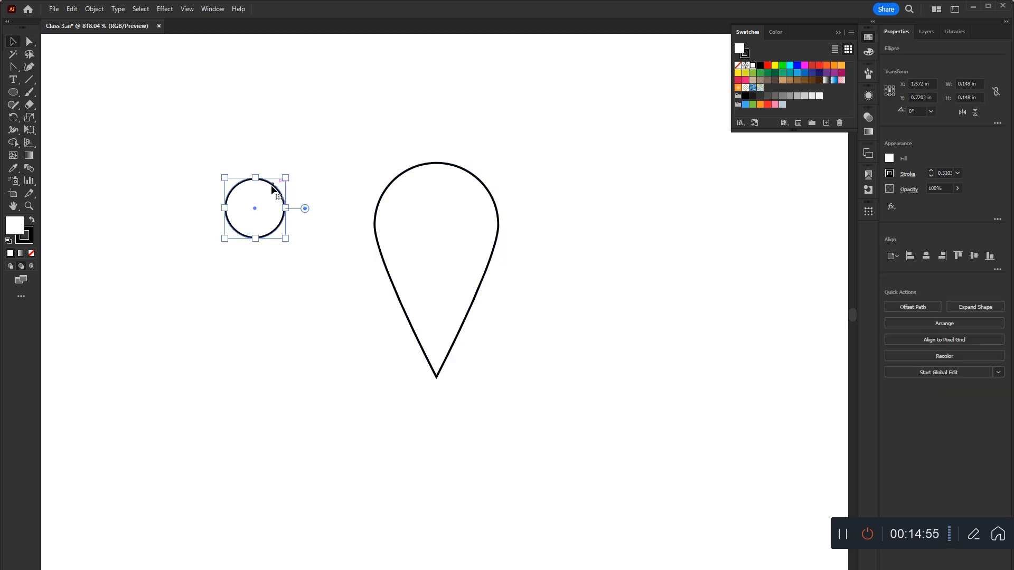
{"action": "left_click_drag", "start_coordinate": [273, 190], "coordinate": [460, 214]}
{"action": "left_click_drag", "start_coordinate": [375, 362], "coordinate": [357, 376]}
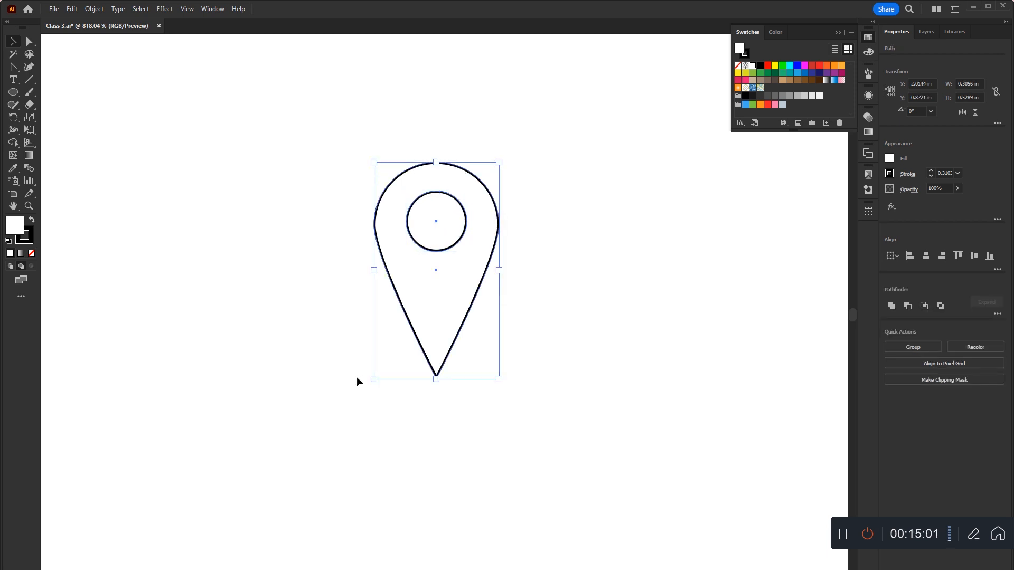
Move the map pin down and left on the artboard so it stands just right of the pencil's tip.
{"action": "key", "text": "ctrl+minus"}
{"action": "key", "text": "ctrl+minus"}
{"action": "key", "text": "ctrl+minus"}
{"action": "key", "text": "ctrl+minus"}
{"action": "key", "text": "ctrl+minus"}
{"action": "left_click_drag", "start_coordinate": [445, 305], "coordinate": [336, 394]}
{"action": "left_click", "coordinate": [385, 322]}
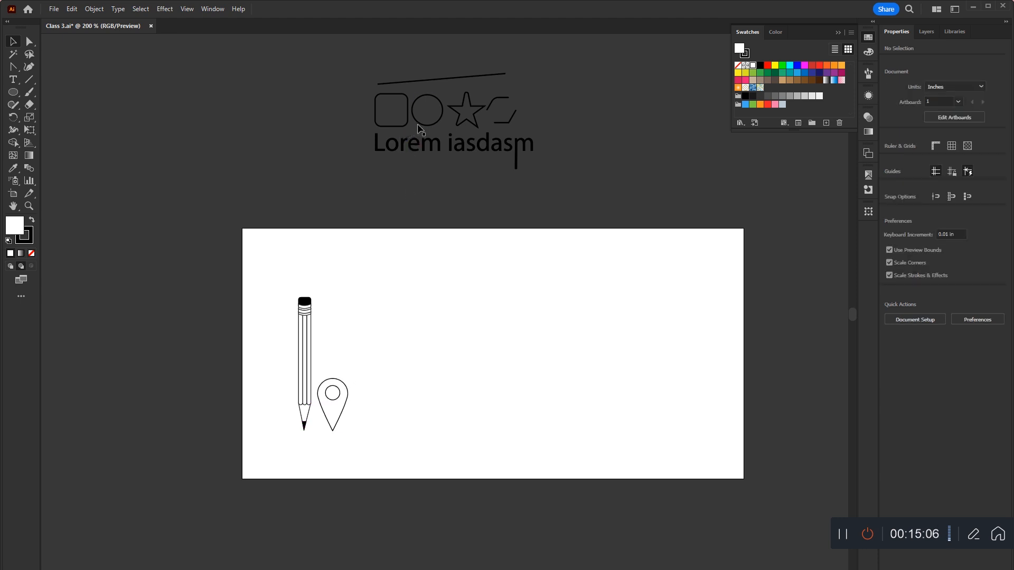
Move the outlined circle above the artboard to the right of the map pin and enlarge it to about 0.62 in with a 0.75 pt stroke.
{"action": "left_click_drag", "start_coordinate": [418, 125], "coordinate": [433, 400]}
{"action": "key", "text": "z"}
{"action": "left_click_drag", "start_coordinate": [410, 355], "coordinate": [532, 465]}
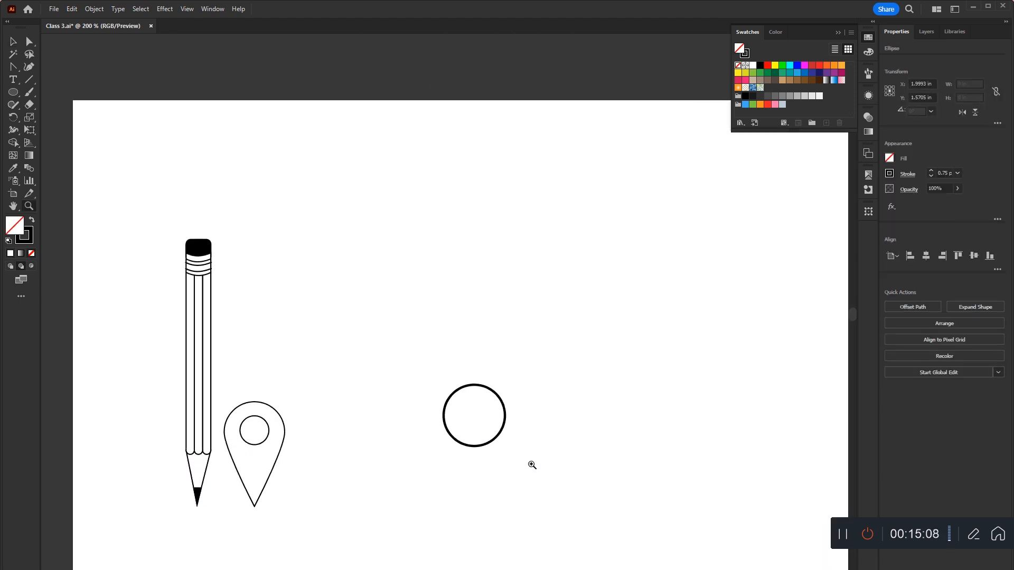
{"action": "key", "text": "v"}
{"action": "left_click_drag", "start_coordinate": [447, 239], "coordinate": [453, 126]}
{"action": "left_click", "coordinate": [943, 173]}
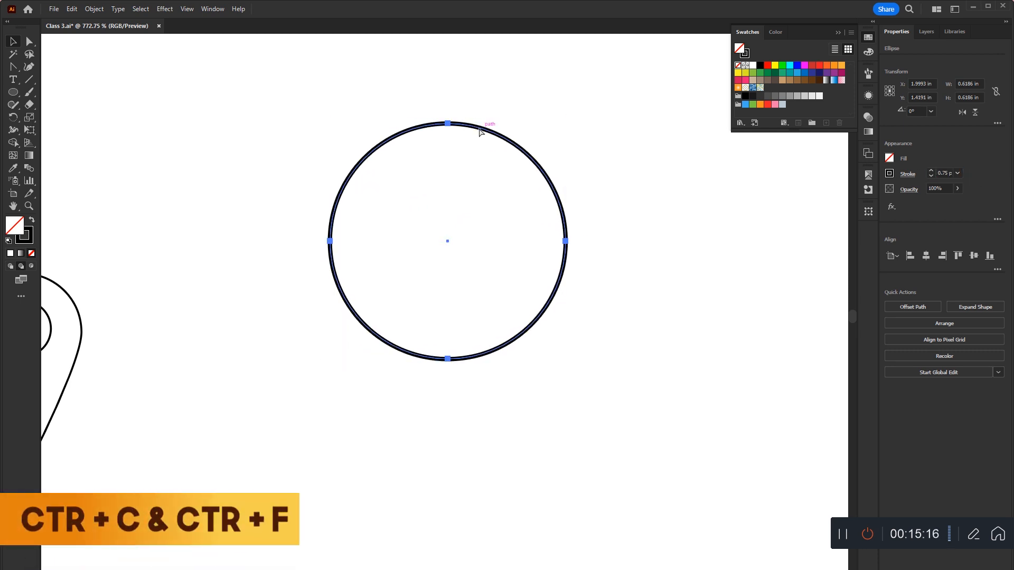
Duplicate the circle in place, shrink the copy to about 0.14 in as the face's left eye, and match its stroke to the large circle.
{"action": "key", "text": "ctrl+c"}
{"action": "key", "text": "ctrl+f"}
{"action": "left_click_drag", "start_coordinate": [568, 361], "coordinate": [370, 204]}
{"action": "left_click_drag", "start_coordinate": [384, 220], "coordinate": [384, 220]}
{"action": "left_click_drag", "start_coordinate": [369, 127], "coordinate": [403, 179]}
{"action": "key", "text": "i"}
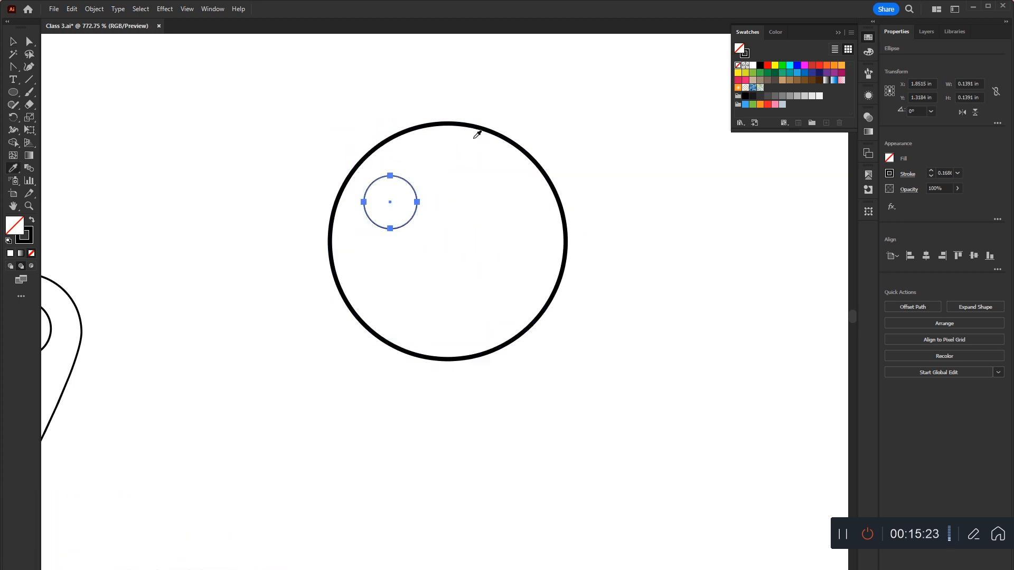
{"action": "left_click", "coordinate": [480, 127]}
Duplicate the eye to the right and add a mouth circle about 0.25 in across with the same stroke as the eyes.
{"action": "key", "text": "v"}
{"action": "left_click_drag", "start_coordinate": [408, 191], "coordinate": [466, 227]}
{"action": "left_click", "coordinate": [432, 198]}
{"action": "key", "text": "i"}
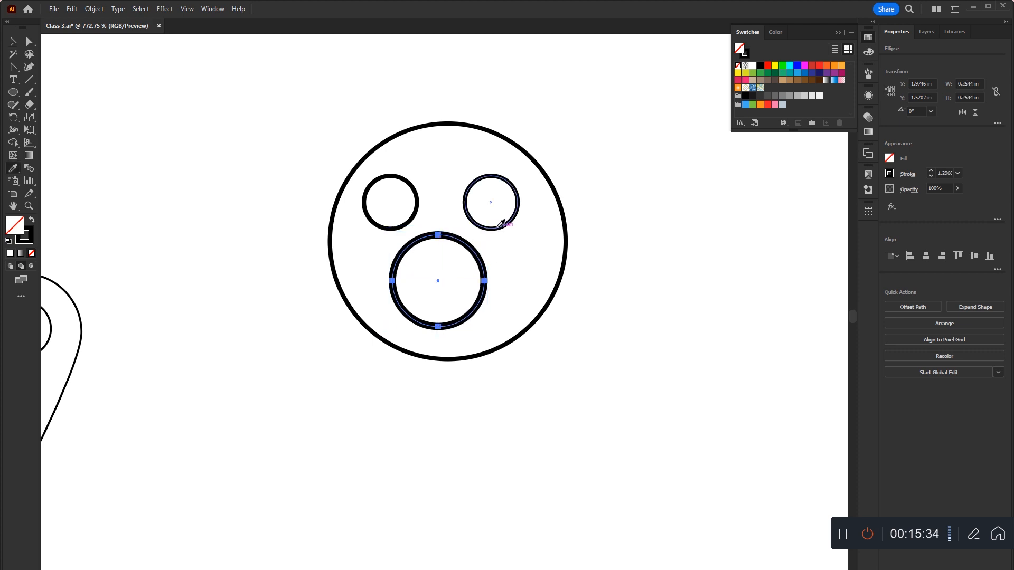
{"action": "left_click", "coordinate": [501, 214]}
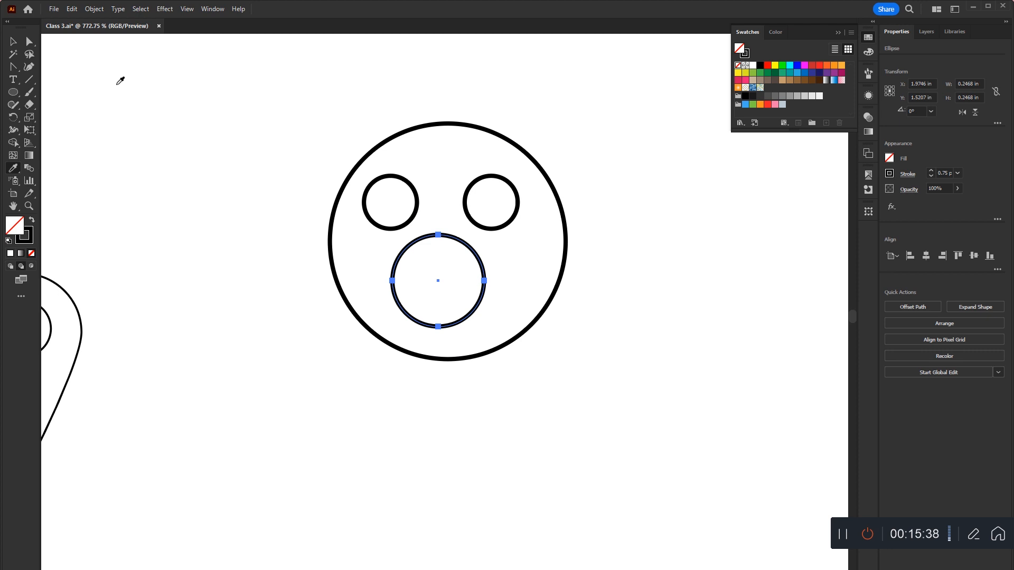
Try to pull the mouth circle's topmost anchor point downward to form a smile without isolating the circle.
{"action": "left_click", "coordinate": [13, 42]}
{"action": "left_click", "coordinate": [30, 41]}
{"action": "left_click_drag", "start_coordinate": [437, 234], "coordinate": [410, 239]}
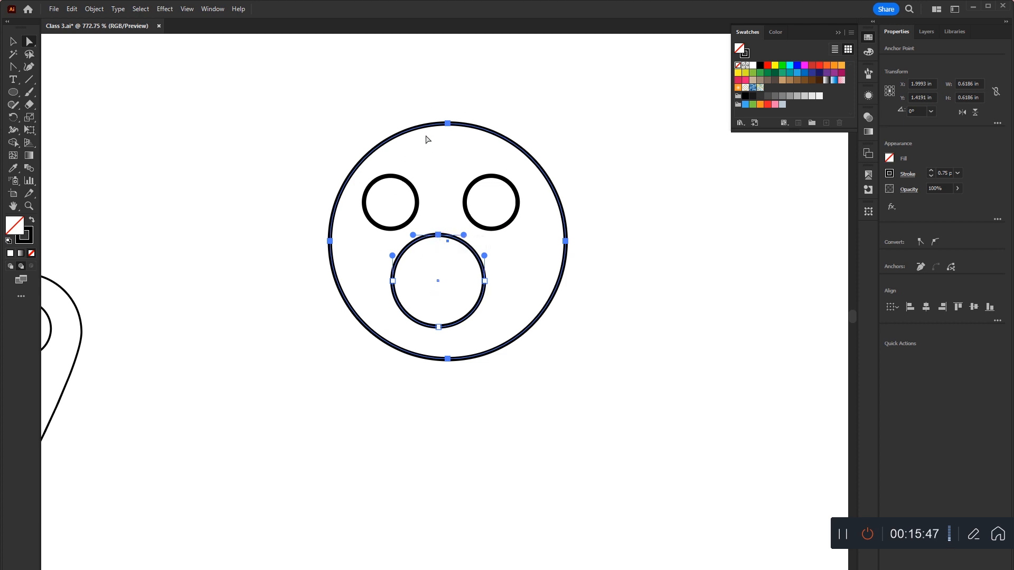
{"action": "left_click_drag", "start_coordinate": [439, 234], "coordinate": [440, 304]}
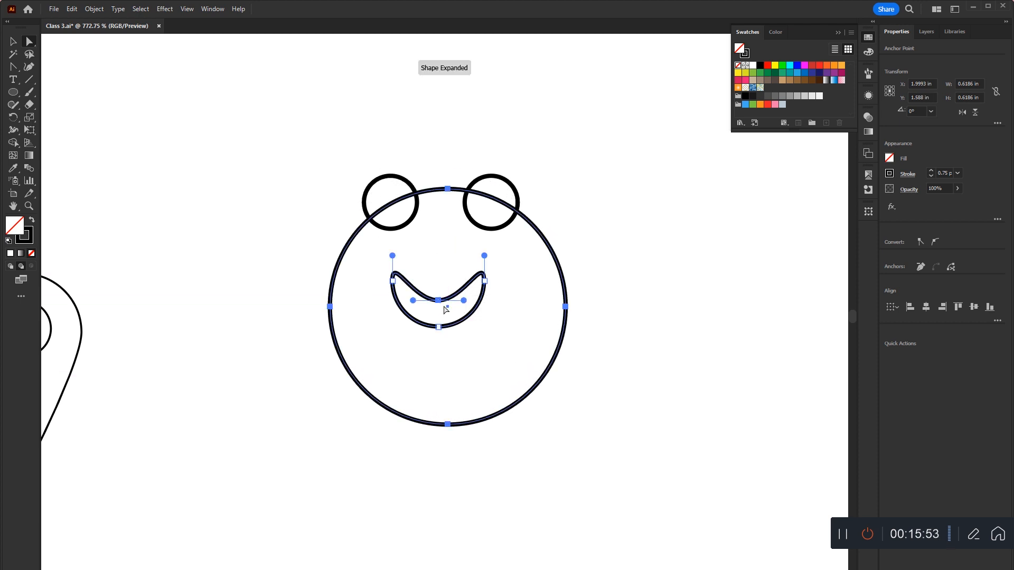
{"action": "key", "text": "ctrl+z"}
{"action": "left_click", "coordinate": [416, 244]}
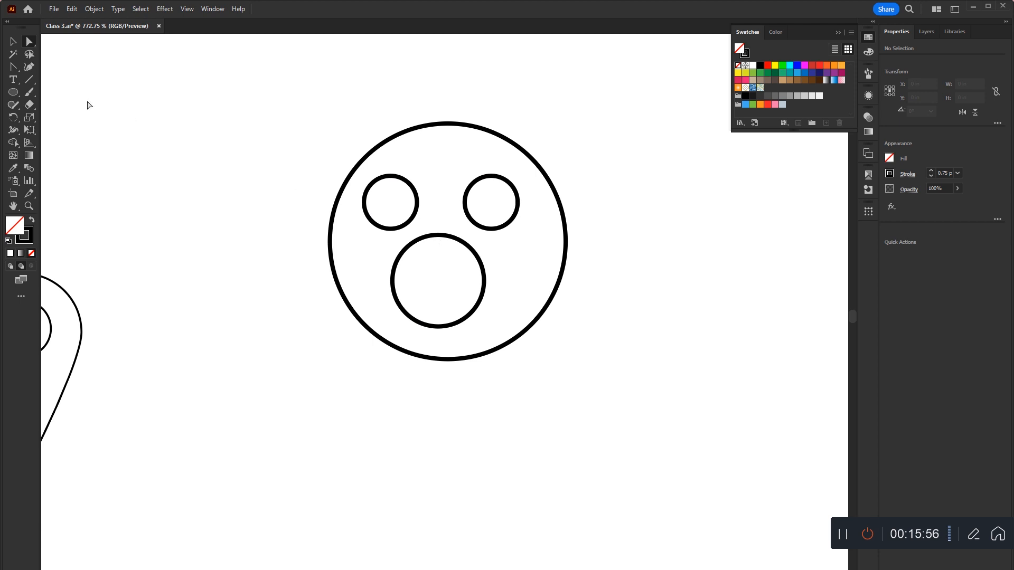
Isolate the mouth circle, pull its topmost anchor point straight down about 0.18 in to form a smile, and leave isolation.
{"action": "left_click", "coordinate": [15, 43]}
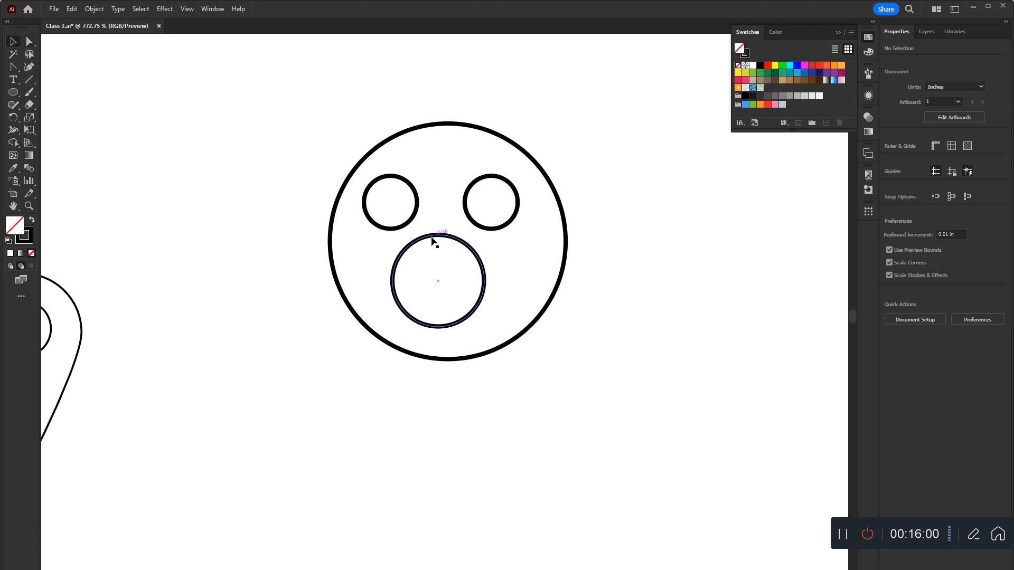
{"action": "double_click", "coordinate": [412, 242]}
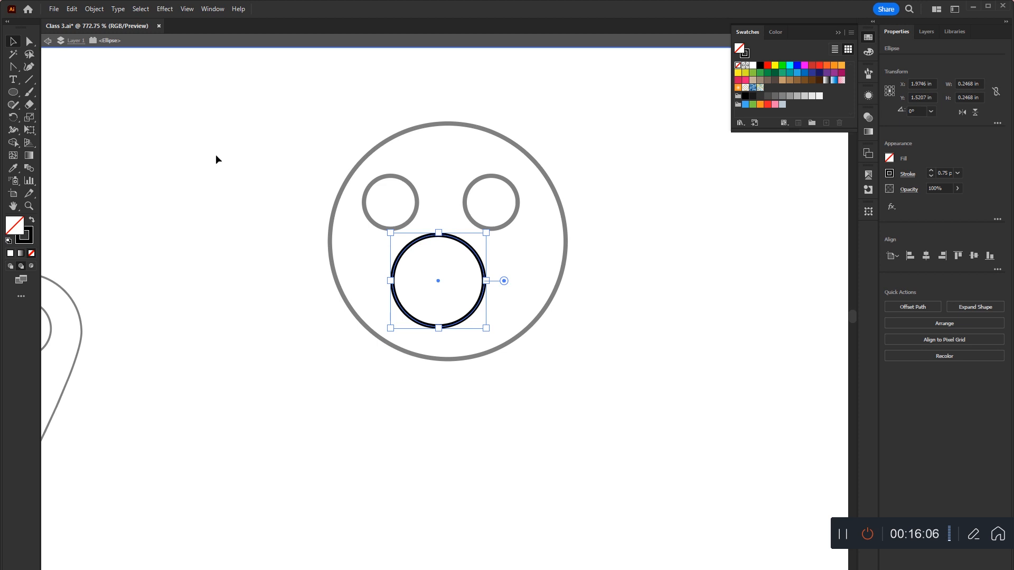
{"action": "left_click", "coordinate": [27, 43]}
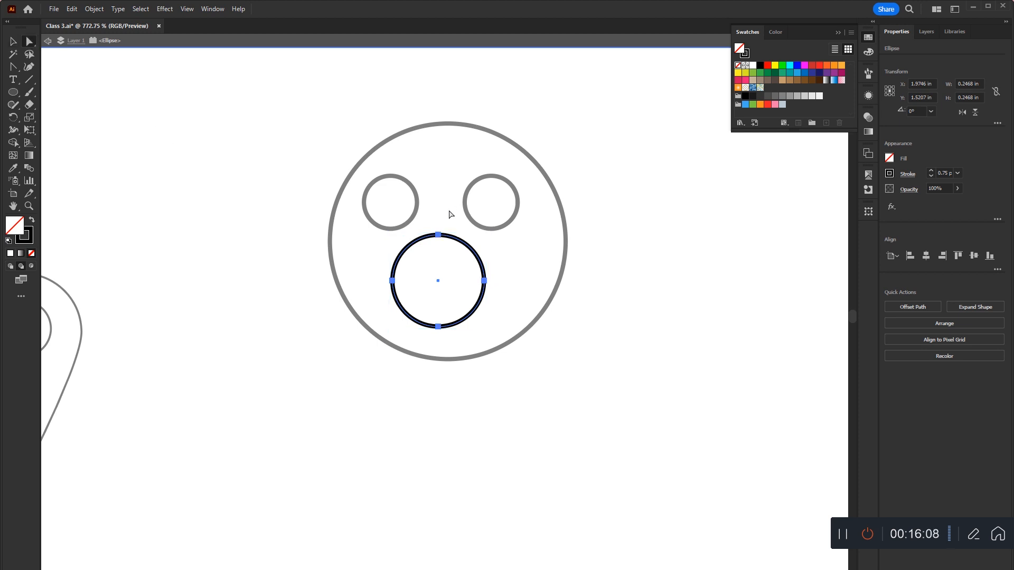
{"action": "left_click", "coordinate": [438, 234]}
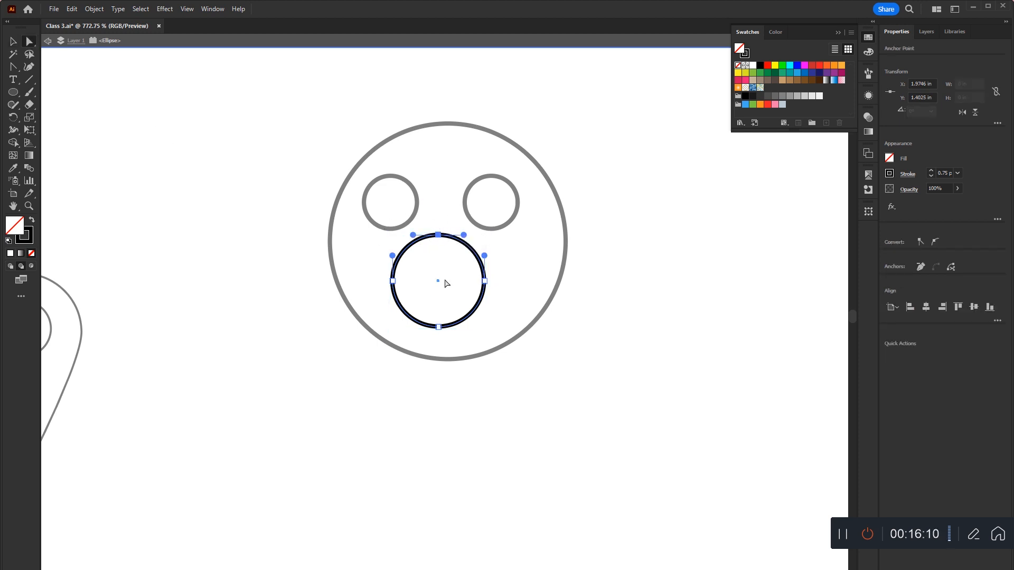
{"action": "left_click_drag", "start_coordinate": [438, 239], "coordinate": [438, 305]}
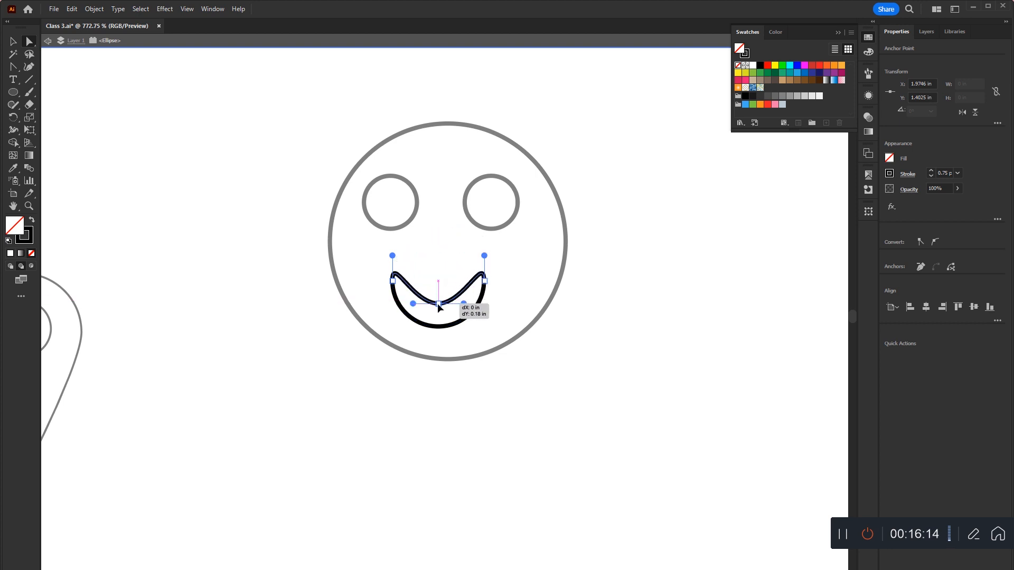
{"action": "double_click", "coordinate": [448, 359]}
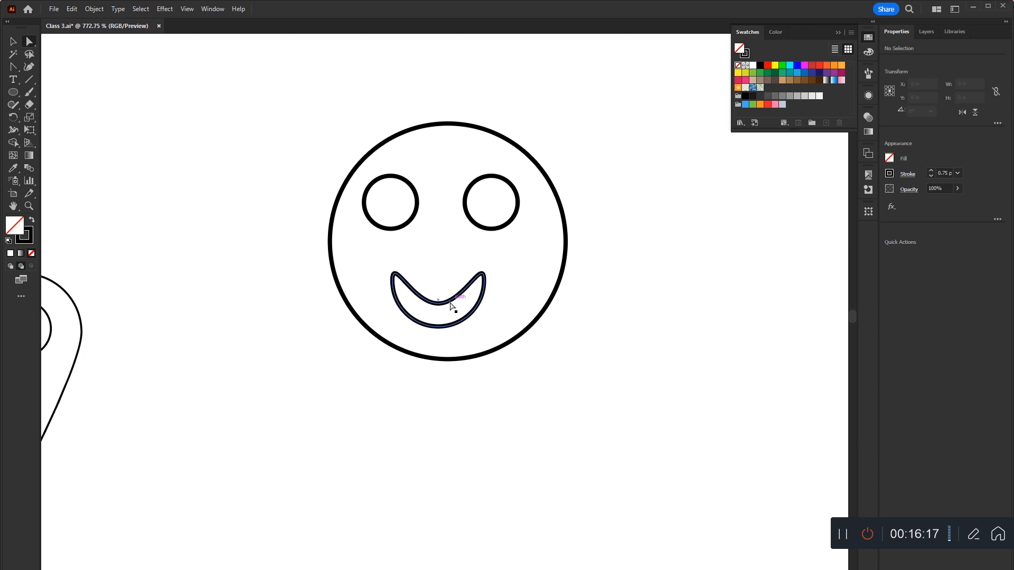
{"action": "left_click", "coordinate": [13, 41]}
{"action": "left_click", "coordinate": [482, 305]}
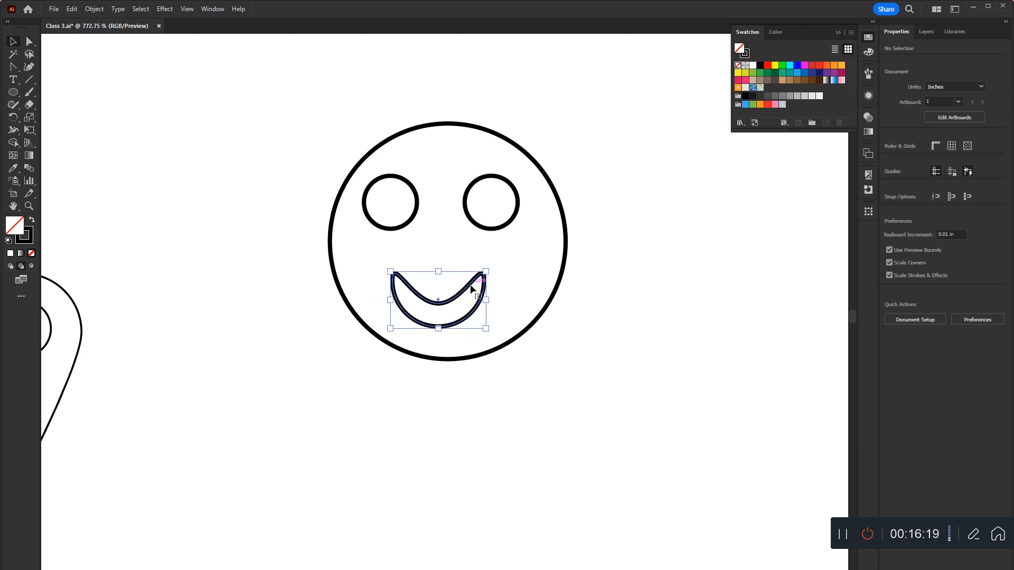
{"action": "double_click", "coordinate": [564, 283]}
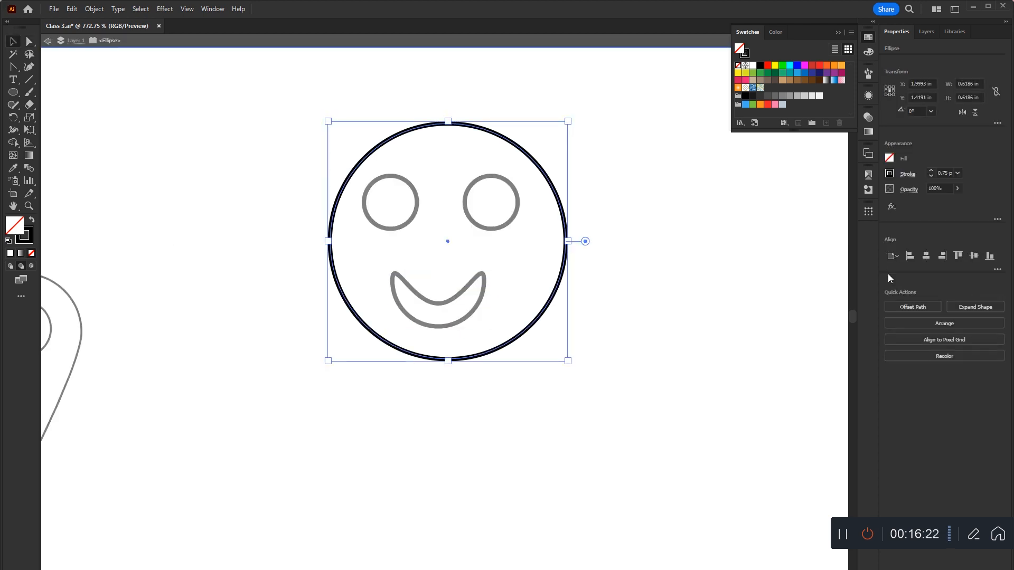
{"action": "double_click", "coordinate": [715, 306]}
Centre the eyes and mouth horizontally on the face, using the large outer circle as the key object.
{"action": "left_click", "coordinate": [519, 203]}
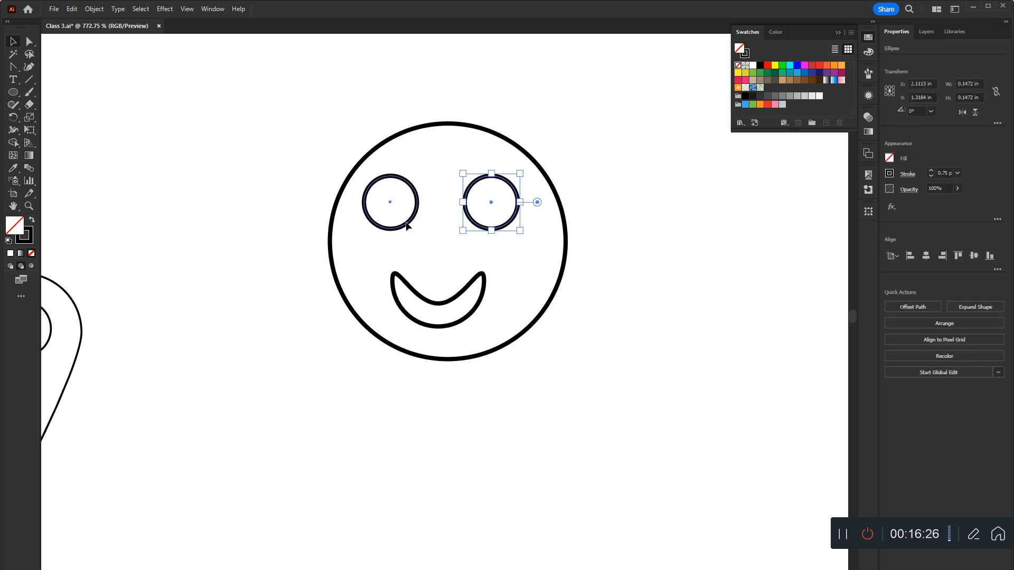
{"action": "left_click", "coordinate": [408, 226], "text": "shift"}
{"action": "left_click", "coordinate": [445, 305], "text": "shift"}
{"action": "left_click", "coordinate": [566, 260], "text": "shift"}
{"action": "left_click", "coordinate": [565, 260]}
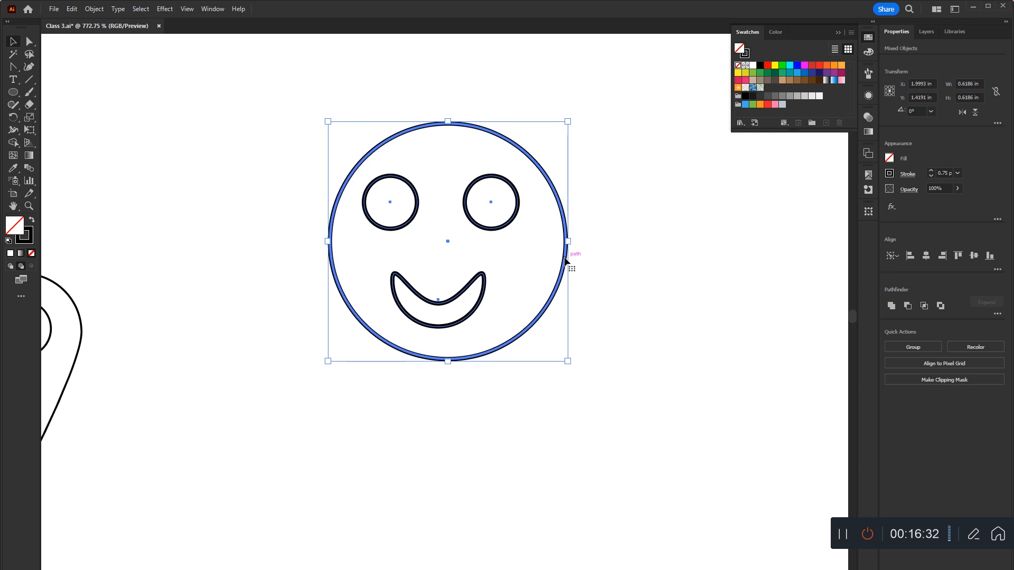
{"action": "left_click", "coordinate": [926, 256]}
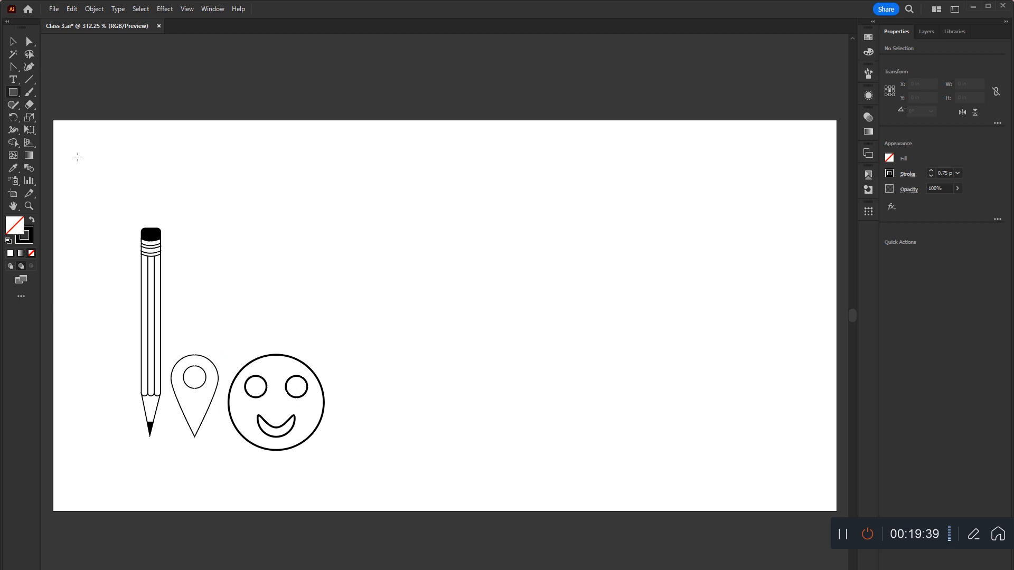
Draw a hexagon about 0.74 in wide to the right of the smiley and rotate it to 270° so a corner points up.
{"action": "right_click", "coordinate": [15, 94]}
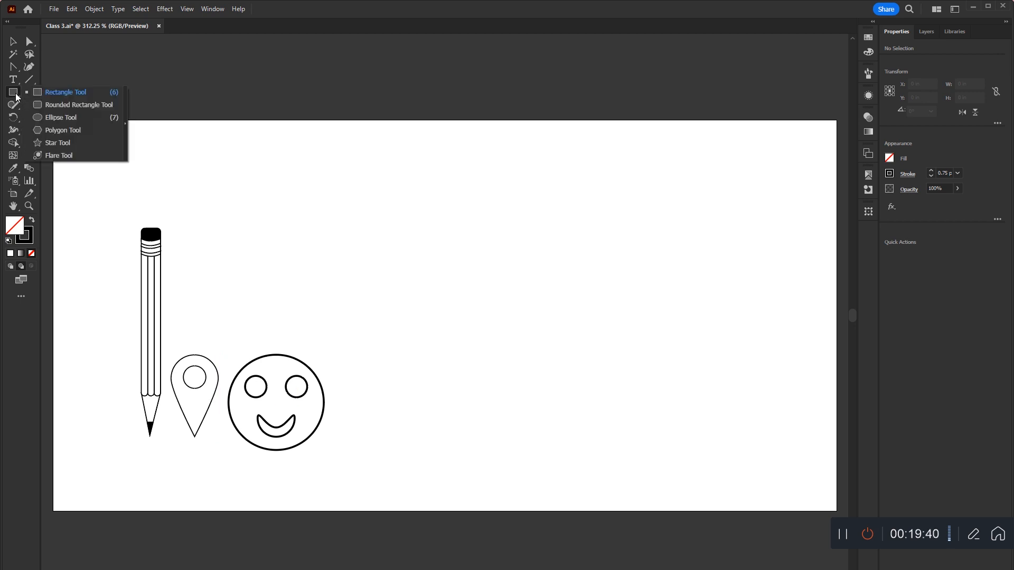
{"action": "left_click", "coordinate": [71, 131]}
{"action": "left_click_drag", "start_coordinate": [410, 299], "coordinate": [449, 339]}
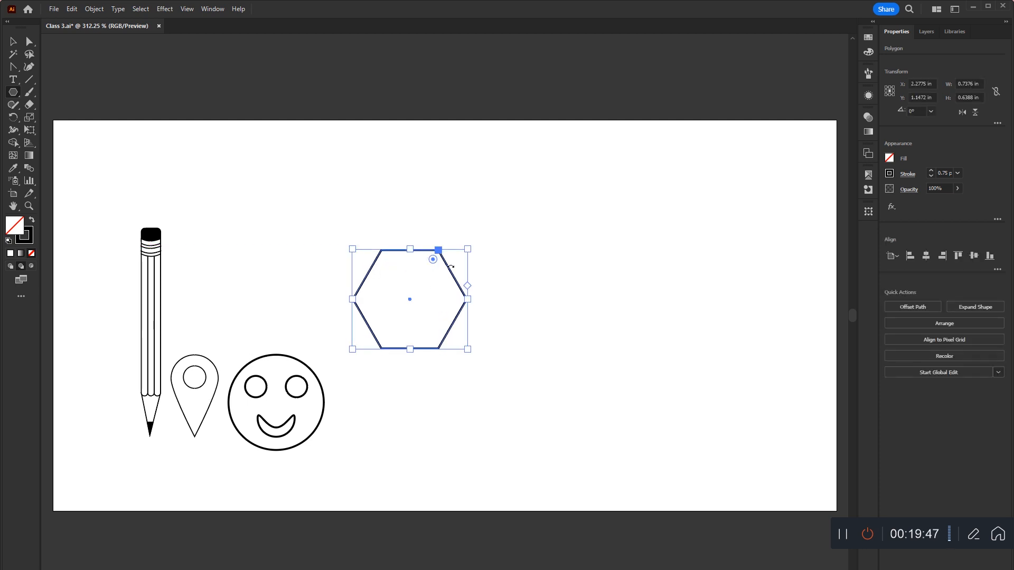
{"action": "key", "text": "v"}
{"action": "left_click_drag", "start_coordinate": [468, 244], "coordinate": [457, 356]}
Move the hexagon further right and place a duplicate directly above, with the upper one's lowest corner at the lower one's centre.
{"action": "left_click_drag", "start_coordinate": [441, 261], "coordinate": [526, 287]}
{"action": "left_click", "coordinate": [559, 343]}
{"action": "left_click", "coordinate": [384, 310]}
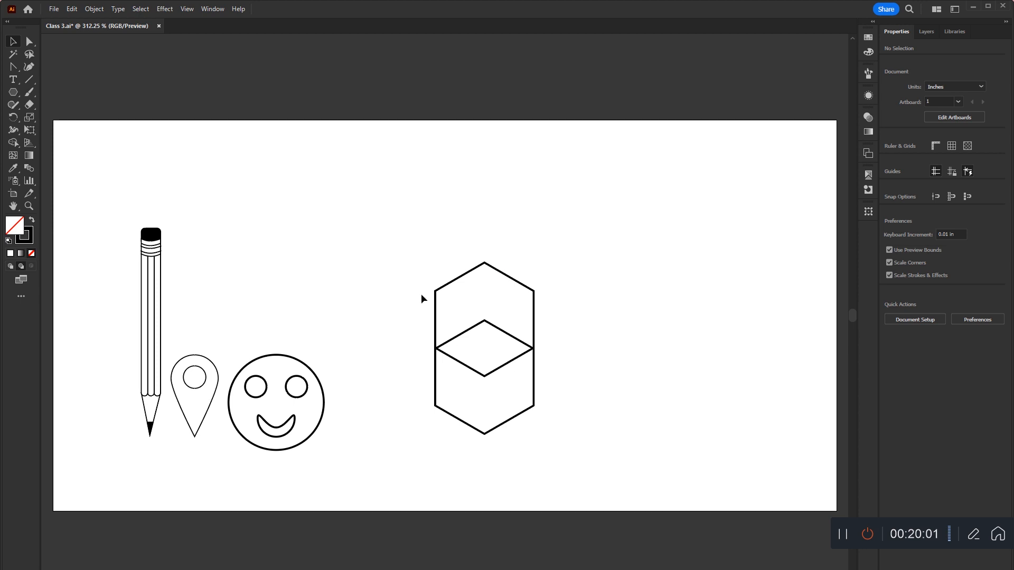
Delete the upper hexagon's three highest anchor points, leaving its lower V-shaped edges inside the other hexagon.
{"action": "key", "text": "a"}
{"action": "left_click_drag", "start_coordinate": [602, 201], "coordinate": [392, 309]}
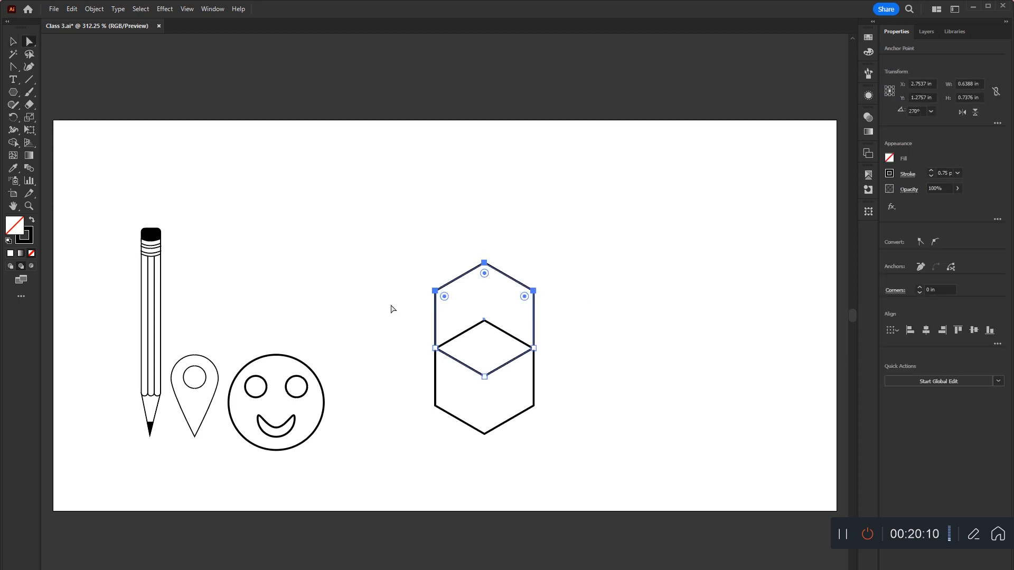
{"action": "key", "text": "Delete"}
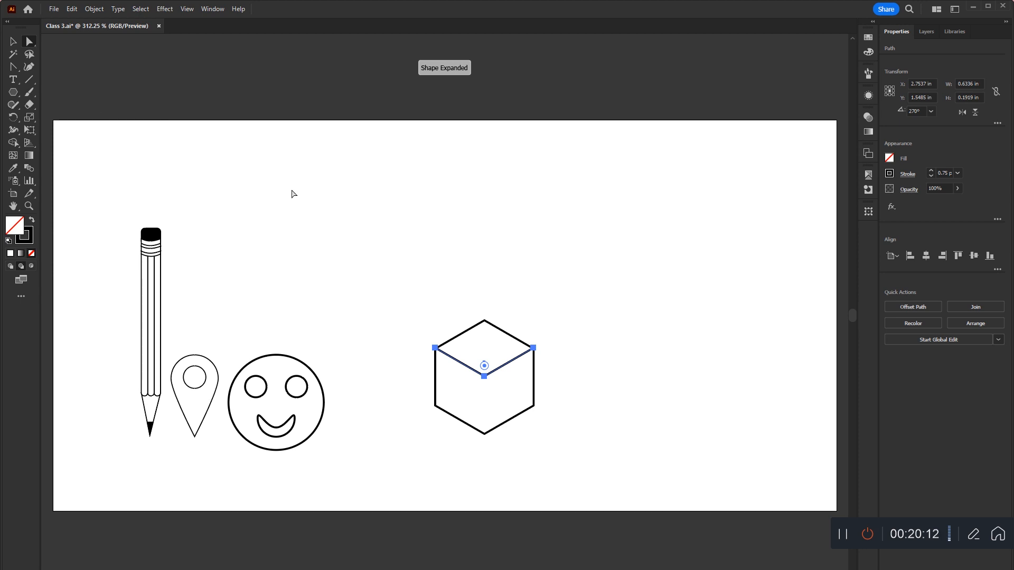
{"action": "left_click", "coordinate": [359, 218]}
Draw a vertical line from the V's corner to the hexagon's lowest corner to complete the cube, and group all its parts.
{"action": "left_click_drag", "start_coordinate": [484, 376], "coordinate": [484, 434]}
{"action": "key", "text": "v"}
{"action": "left_click", "coordinate": [499, 457]}
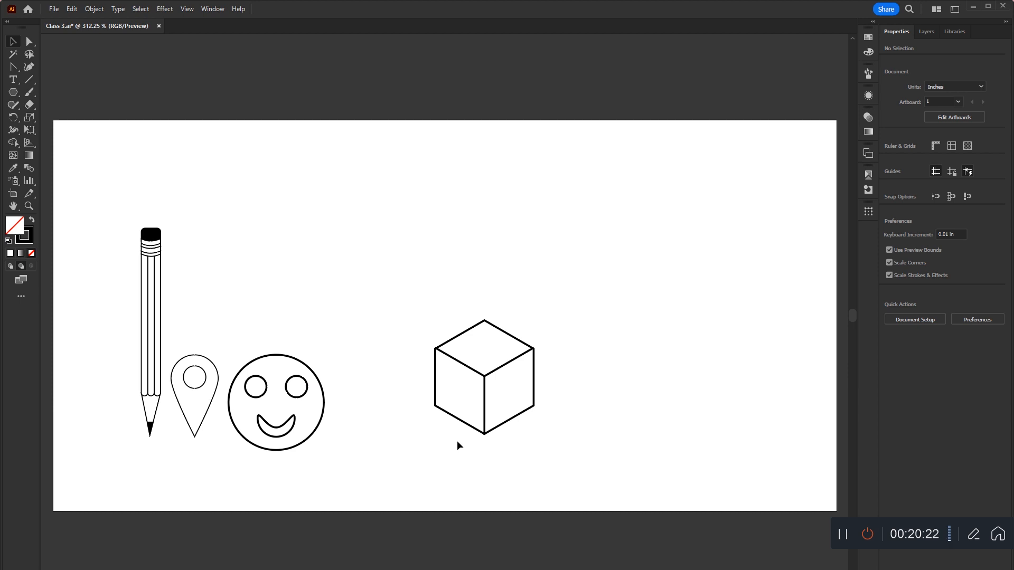
{"action": "left_click_drag", "start_coordinate": [600, 245], "coordinate": [427, 440]}
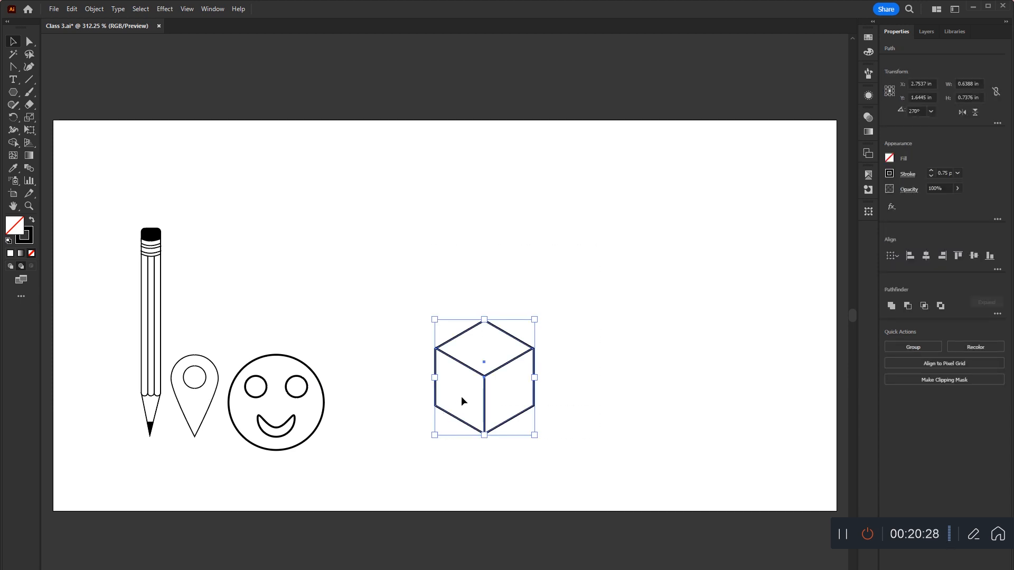
{"action": "right_click", "coordinate": [475, 402]}
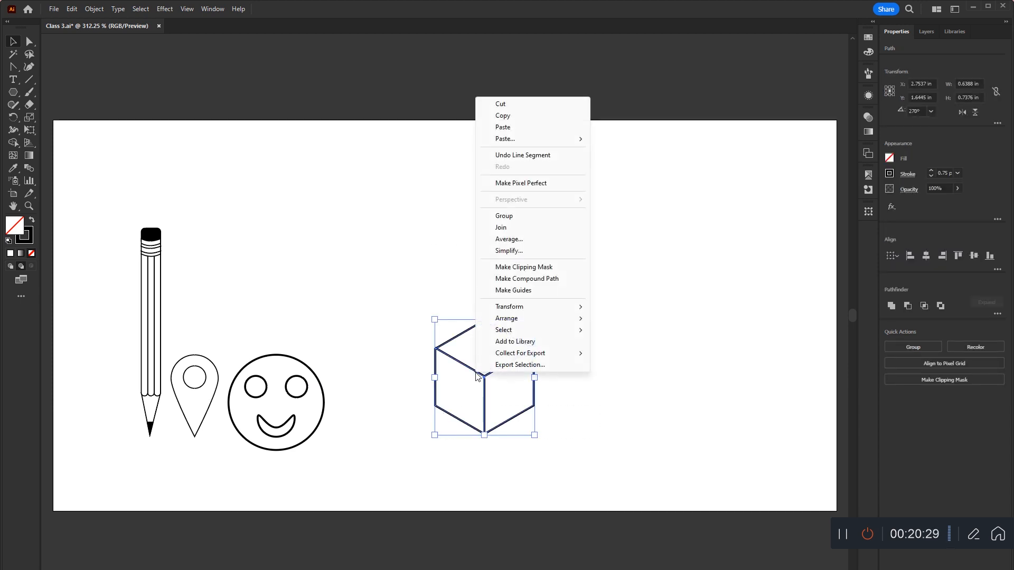
{"action": "left_click", "coordinate": [503, 217]}
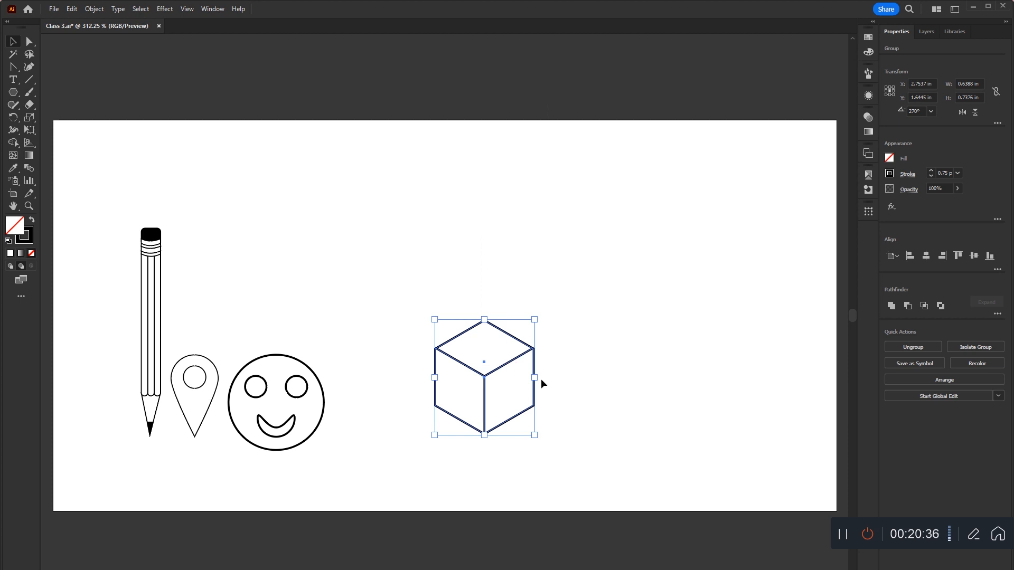
Duplicate the cube up and to the right and repeat the duplication to make a row of three cubes.
{"action": "left_click", "coordinate": [578, 374]}
{"action": "left_click_drag", "start_coordinate": [499, 372], "coordinate": [571, 327]}
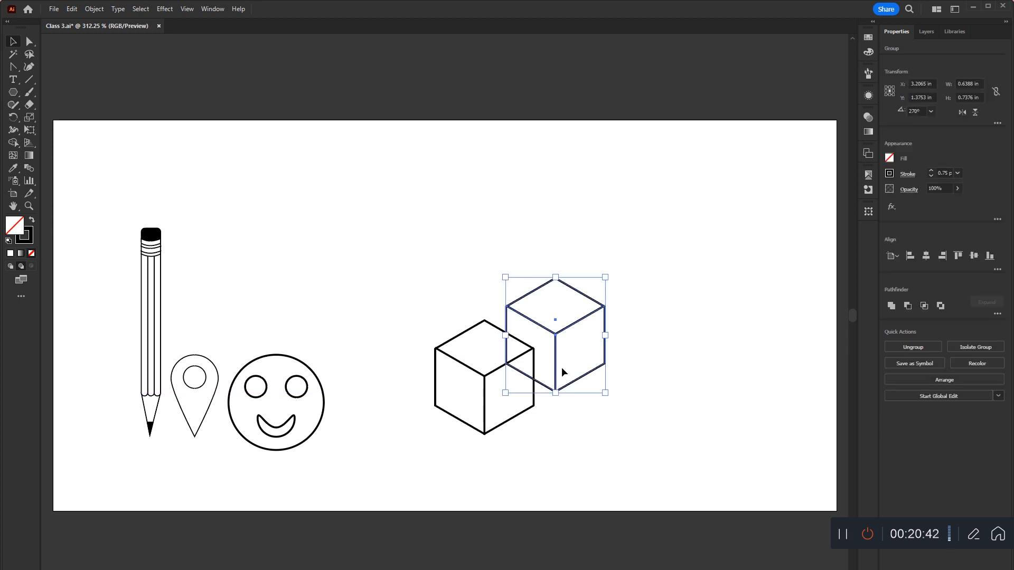
{"action": "key", "text": "ctrl+d"}
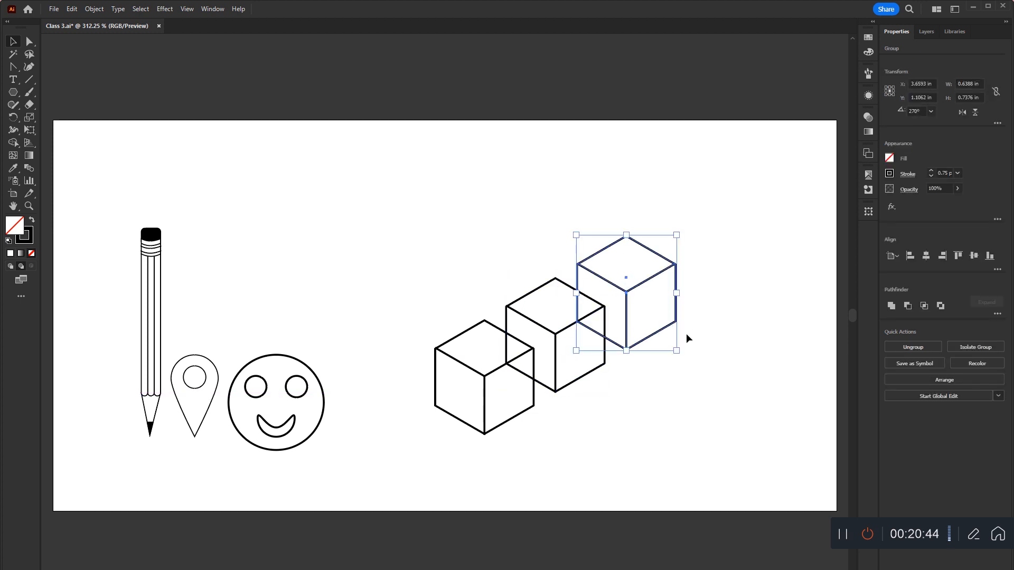
Isolate the rightmost cube and move its top face's anchor points straight up, stretching it into a column about 1.72 in tall.
{"action": "double_click", "coordinate": [641, 288]}
{"action": "left_click", "coordinate": [29, 41]}
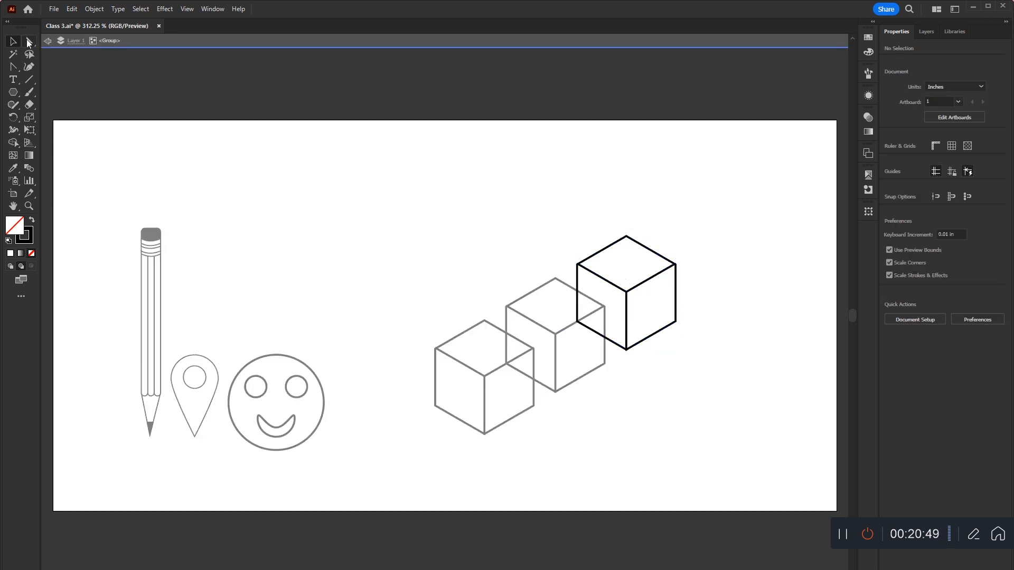
{"action": "left_click", "coordinate": [464, 149]}
{"action": "left_click_drag", "start_coordinate": [500, 134], "coordinate": [706, 307]}
{"action": "left_click_drag", "start_coordinate": [503, 200], "coordinate": [705, 309]}
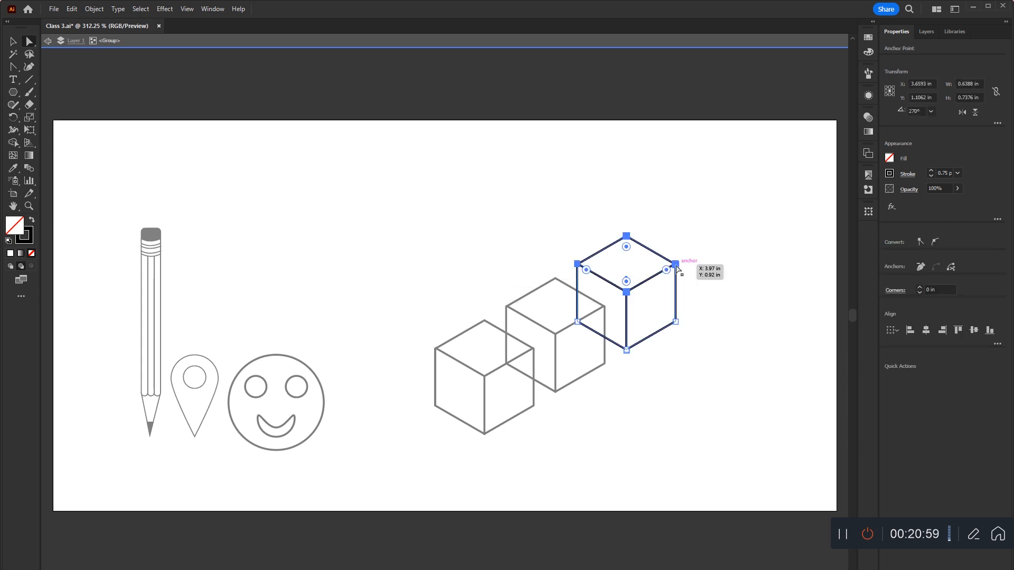
{"action": "left_click_drag", "start_coordinate": [677, 267], "coordinate": [674, 115]}
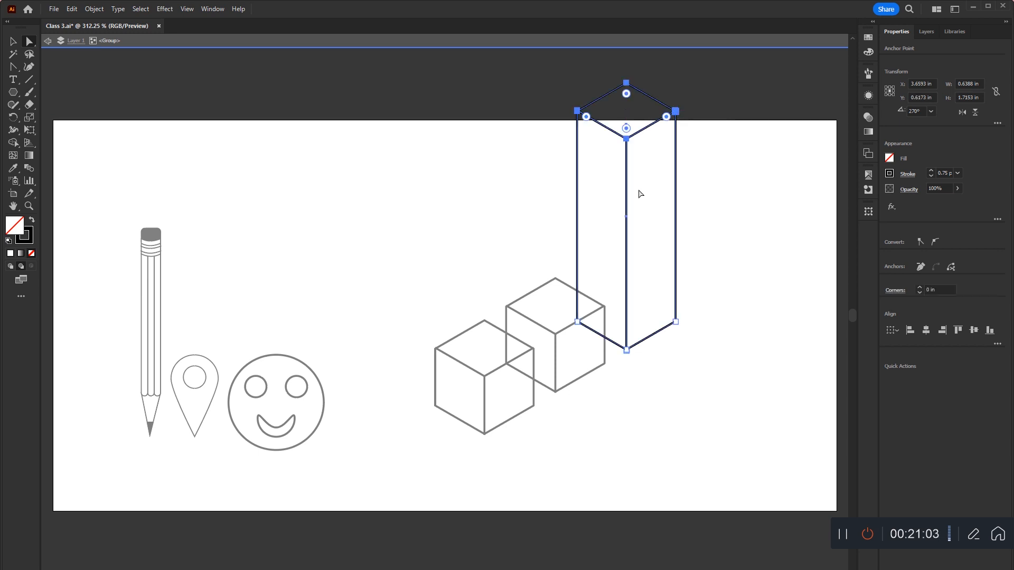
{"action": "double_click", "coordinate": [507, 259]}
{"action": "left_click", "coordinate": [522, 316]}
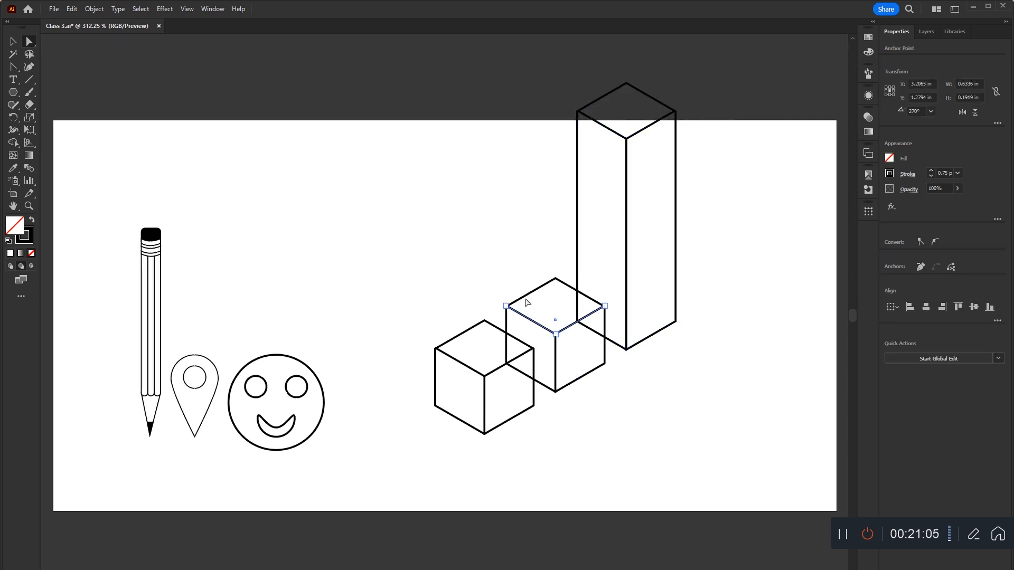
{"action": "left_click", "coordinate": [380, 195]}
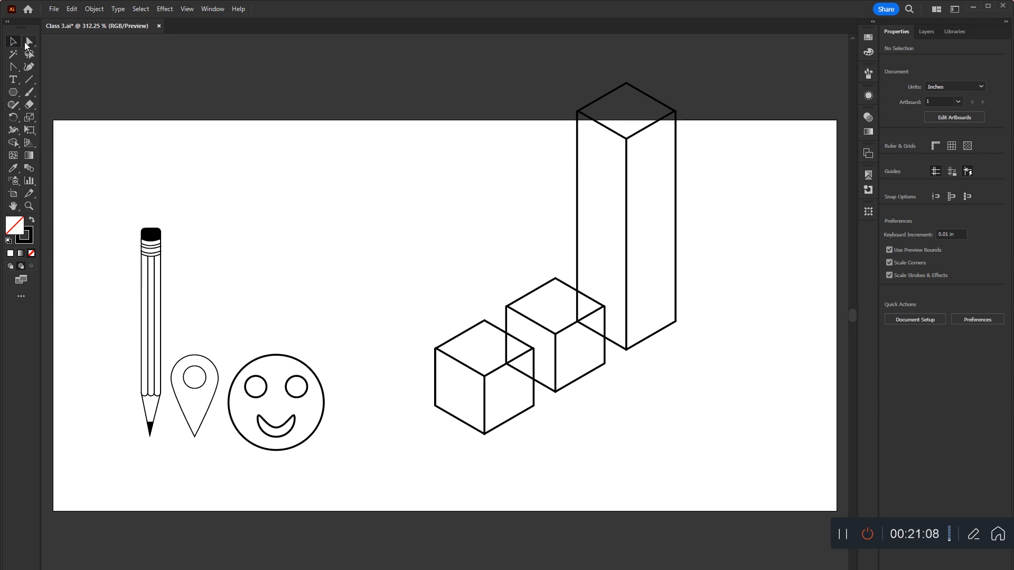
{"action": "left_click_drag", "start_coordinate": [446, 231], "coordinate": [619, 341]}
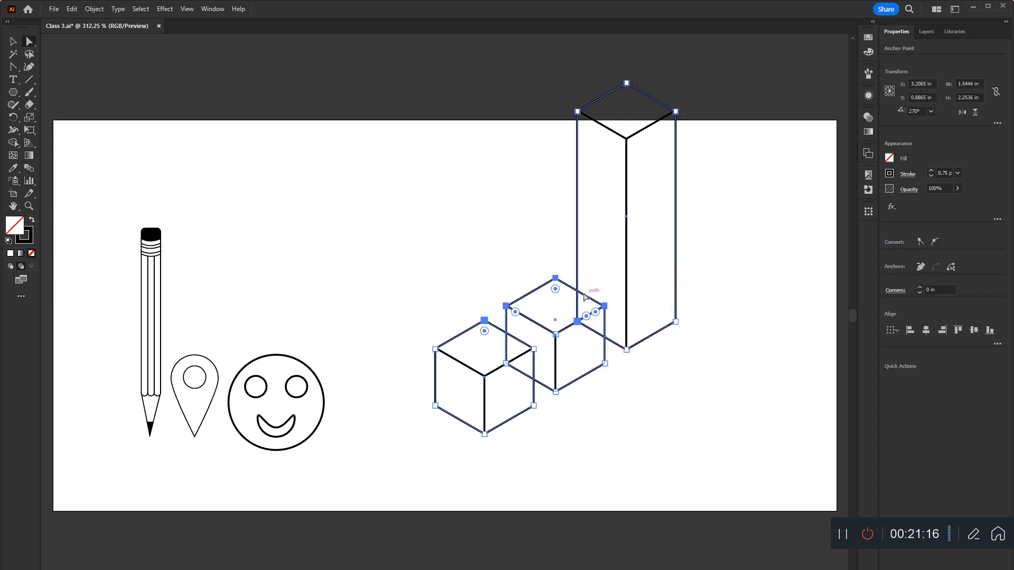
{"action": "left_click", "coordinate": [13, 41]}
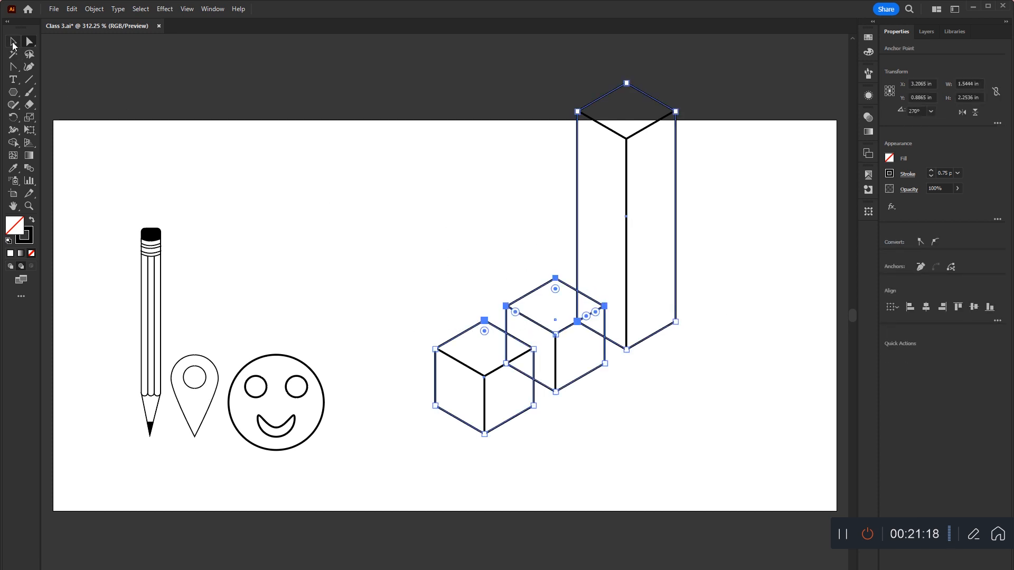
{"action": "left_click", "coordinate": [402, 243]}
Isolate the middle cube and nudge its top face's anchor points upward to form a column of medium height.
{"action": "left_click", "coordinate": [557, 335]}
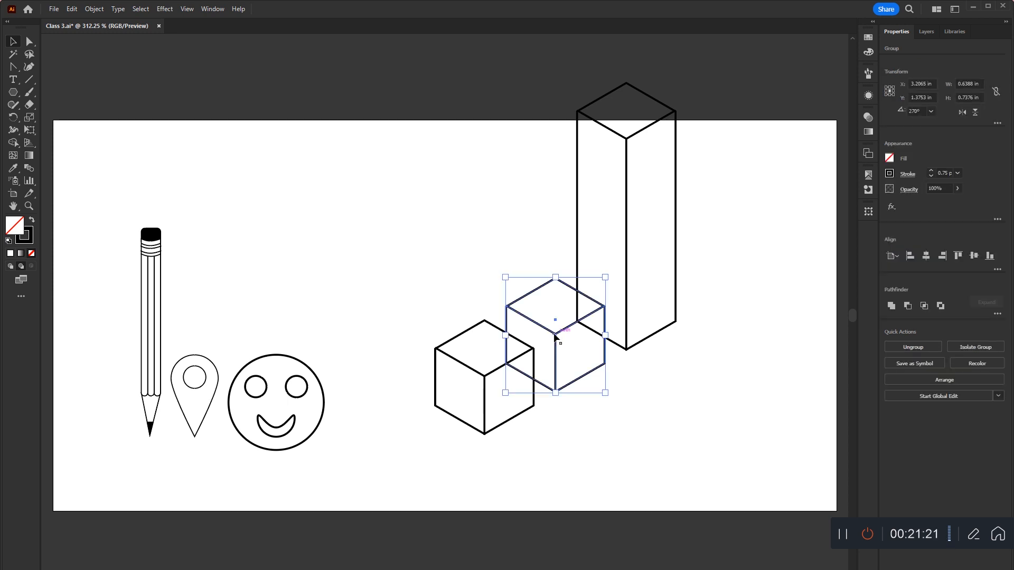
{"action": "double_click", "coordinate": [581, 322]}
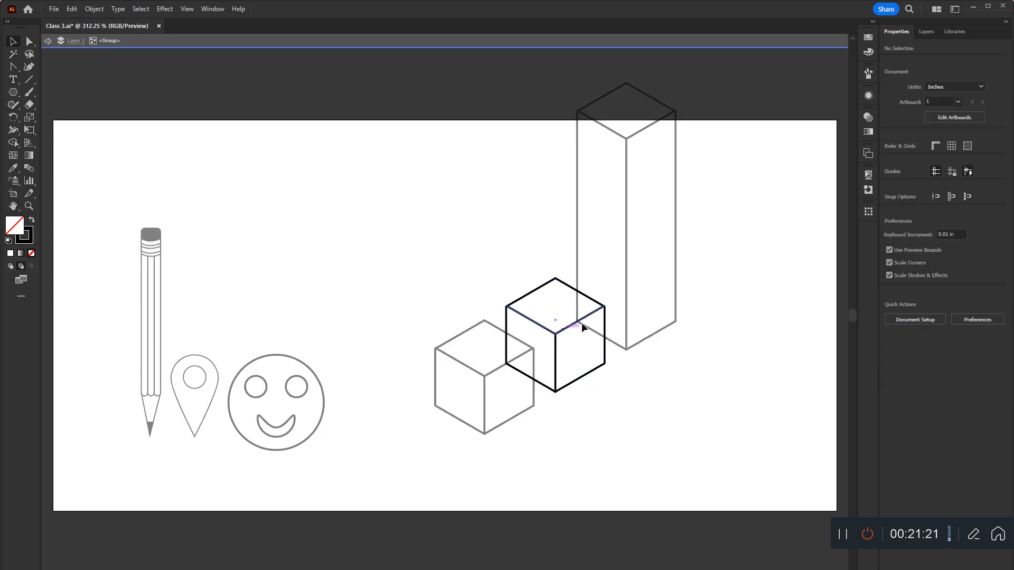
{"action": "left_click", "coordinate": [30, 44]}
{"action": "left_click_drag", "start_coordinate": [374, 204], "coordinate": [629, 334]}
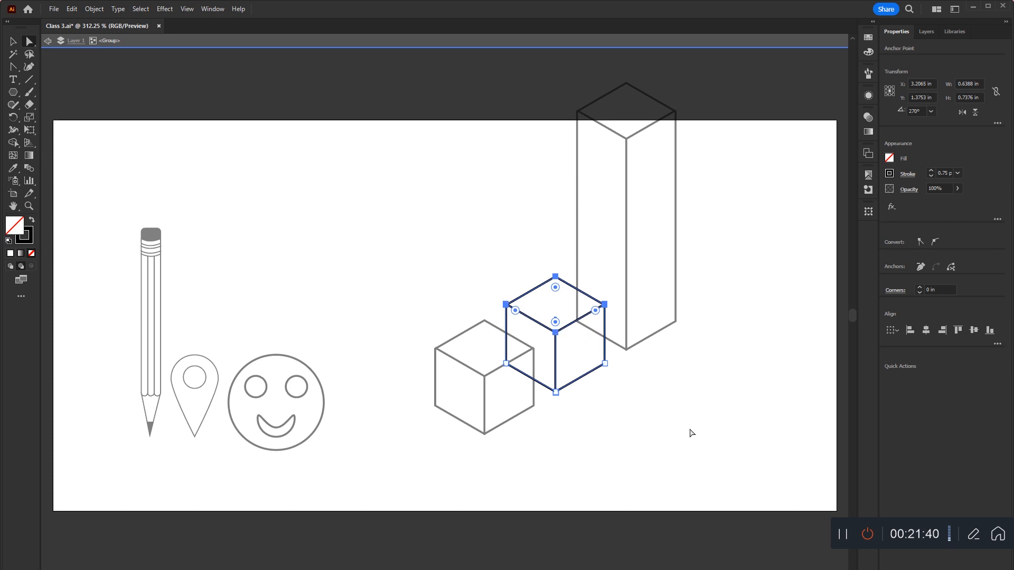
{"action": "key", "text": "Up"}
{"action": "key", "text": "Up"}
{"action": "key", "text": "Up"}
{"action": "key", "text": "Up"}
{"action": "key", "text": "Up"}
{"action": "key", "text": "Up"}
{"action": "key", "text": "Up"}
{"action": "key", "text": "Up"}
{"action": "key", "text": "Up"}
{"action": "key", "text": "Up"}
{"action": "key", "text": "Up"}
{"action": "key", "text": "Up"}
{"action": "key", "text": "Up"}
{"action": "key", "text": "Up"}
{"action": "key", "text": "Up"}
{"action": "key", "text": "Up"}
{"action": "key", "text": "Up"}
{"action": "key", "text": "Up"}
{"action": "key", "text": "Up"}
{"action": "key", "text": "Up"}
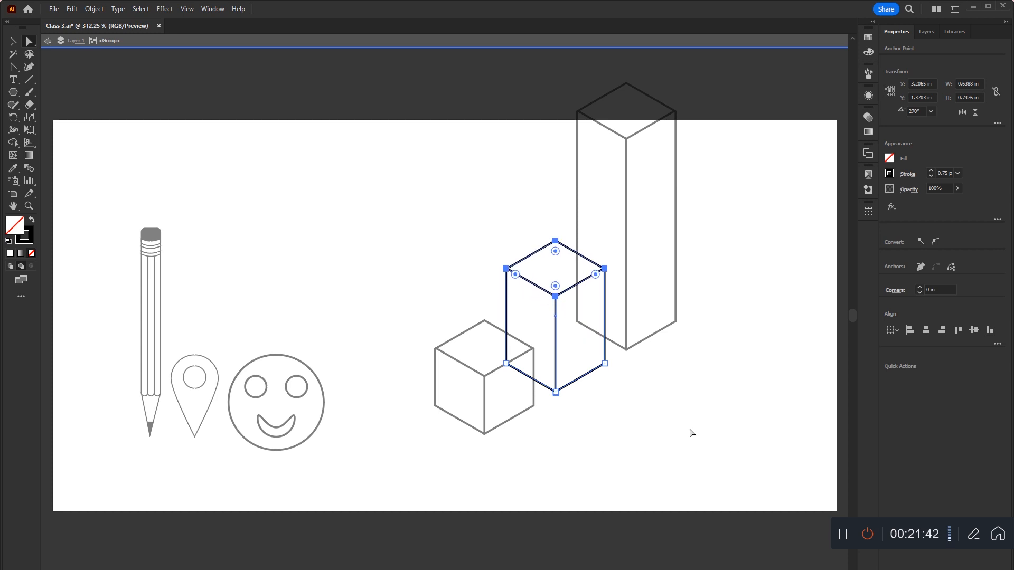
{"action": "key", "text": "Up"}
{"action": "key", "text": "Up"}
{"action": "key", "text": "Up"}
{"action": "key", "text": "Up"}
{"action": "key", "text": "Up"}
{"action": "key", "text": "Up"}
{"action": "key", "text": "Up"}
{"action": "key", "text": "Up"}
{"action": "key", "text": "Up"}
{"action": "key", "text": "Up"}
{"action": "key", "text": "Up"}
{"action": "key", "text": "Up"}
{"action": "key", "text": "Up"}
{"action": "key", "text": "Up"}
{"action": "key", "text": "Up"}
{"action": "key", "text": "Up"}
{"action": "key", "text": "Up"}
{"action": "key", "text": "Up"}
{"action": "key", "text": "Up"}
{"action": "key", "text": "Up"}
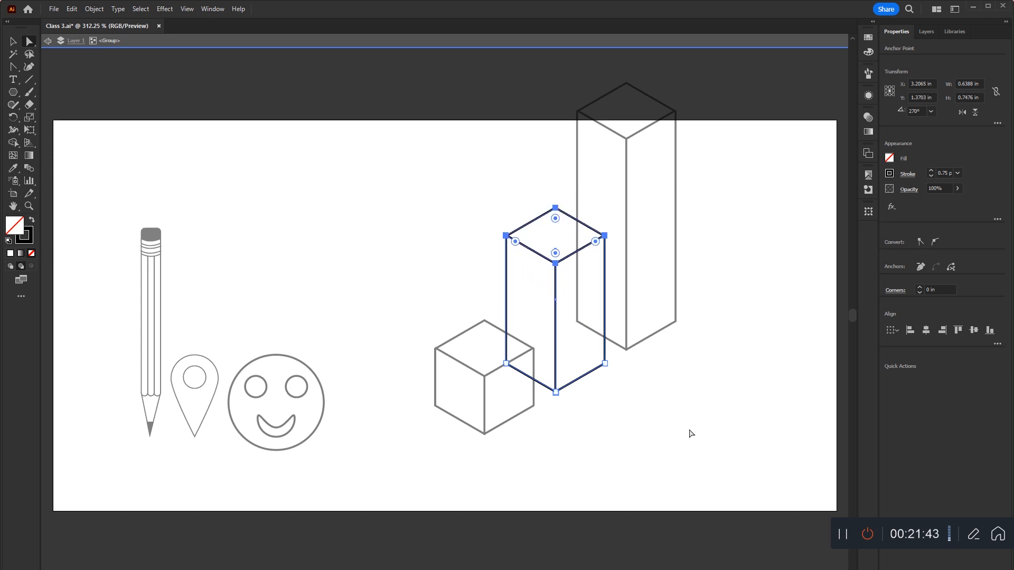
{"action": "double_click", "coordinate": [489, 393]}
Isolate the leftmost cube and nudge its top face's anchor points up slightly to make the shortest of the three columns.
{"action": "left_click", "coordinate": [14, 40]}
{"action": "left_click", "coordinate": [465, 370]}
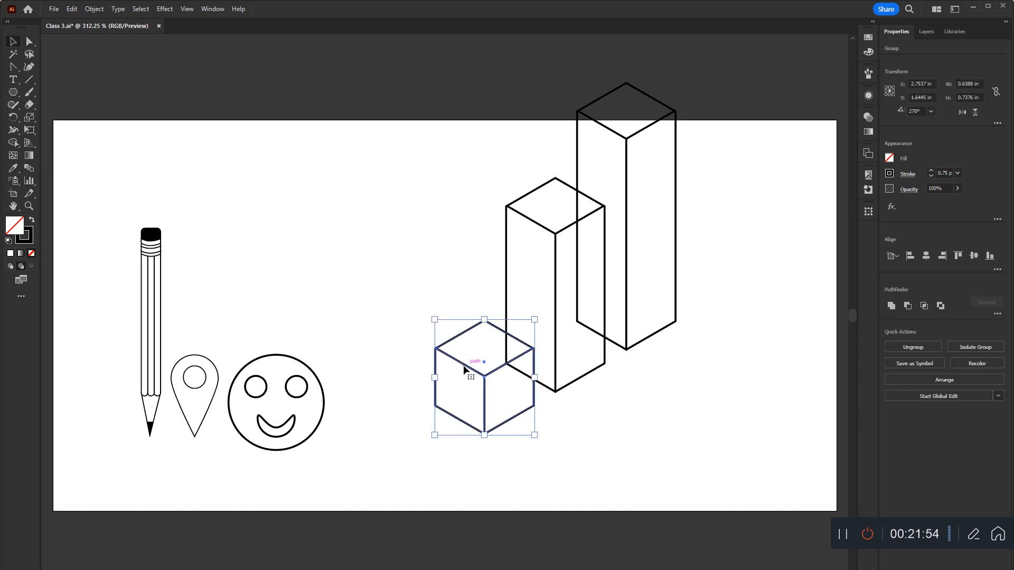
{"action": "right_click", "coordinate": [465, 370]}
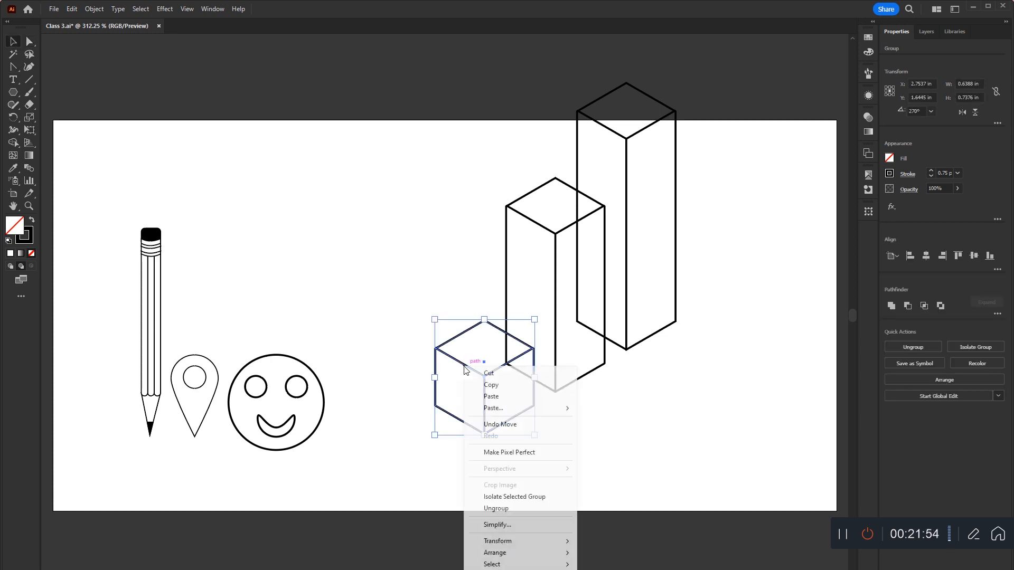
{"action": "left_click", "coordinate": [515, 496]}
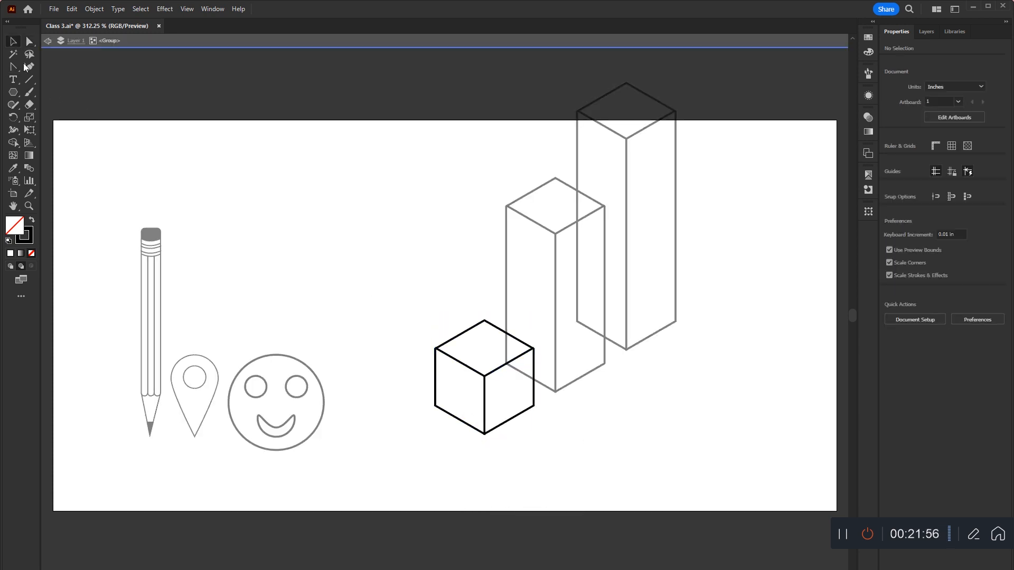
{"action": "left_click", "coordinate": [29, 42]}
{"action": "left_click_drag", "start_coordinate": [366, 258], "coordinate": [571, 388]}
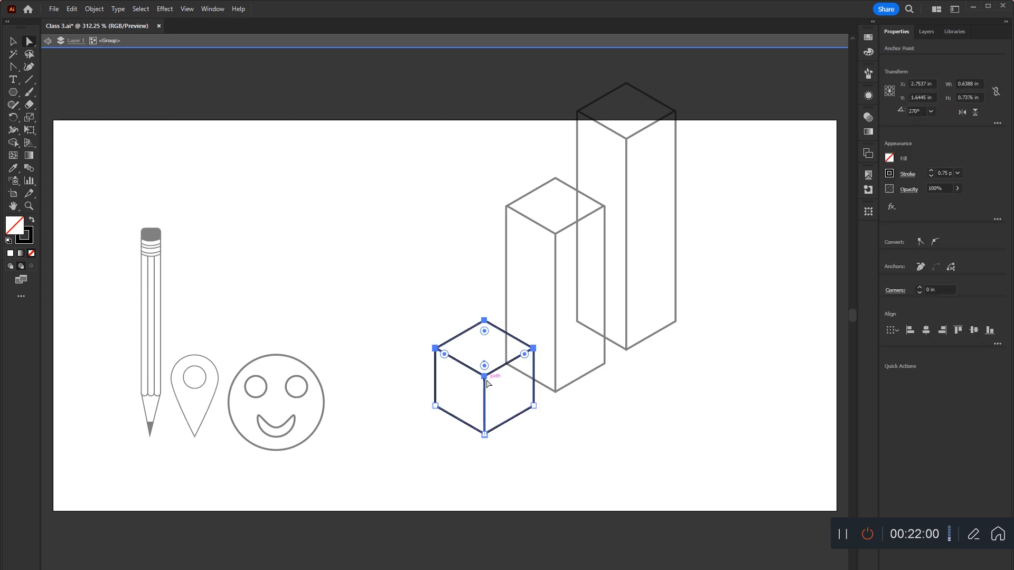
{"action": "left_click", "coordinate": [484, 377]}
{"action": "left_click_drag", "start_coordinate": [416, 319], "coordinate": [565, 393]}
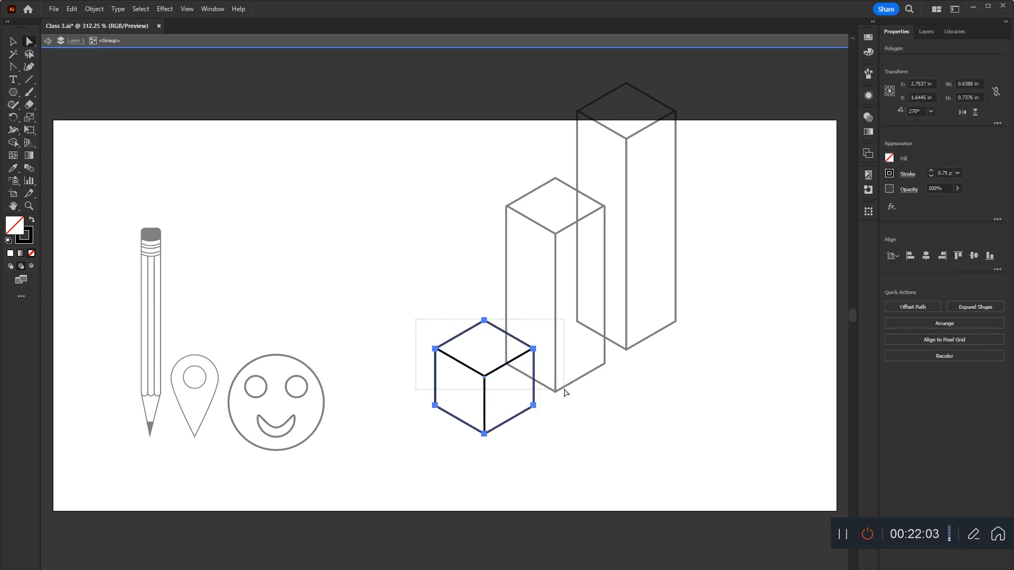
{"action": "key", "text": "Up"}
{"action": "key", "text": "Up"}
{"action": "key", "text": "Up"}
{"action": "key", "text": "Up"}
{"action": "key", "text": "Up"}
{"action": "key", "text": "Up"}
{"action": "key", "text": "Up"}
{"action": "key", "text": "Up"}
{"action": "key", "text": "Up"}
{"action": "key", "text": "Up"}
{"action": "key", "text": "Up"}
{"action": "key", "text": "Up"}
{"action": "key", "text": "Up"}
{"action": "key", "text": "Up"}
{"action": "key", "text": "Up"}
{"action": "key", "text": "Up"}
{"action": "key", "text": "Up"}
{"action": "key", "text": "Up"}
{"action": "key", "text": "Up"}
{"action": "key", "text": "Up"}
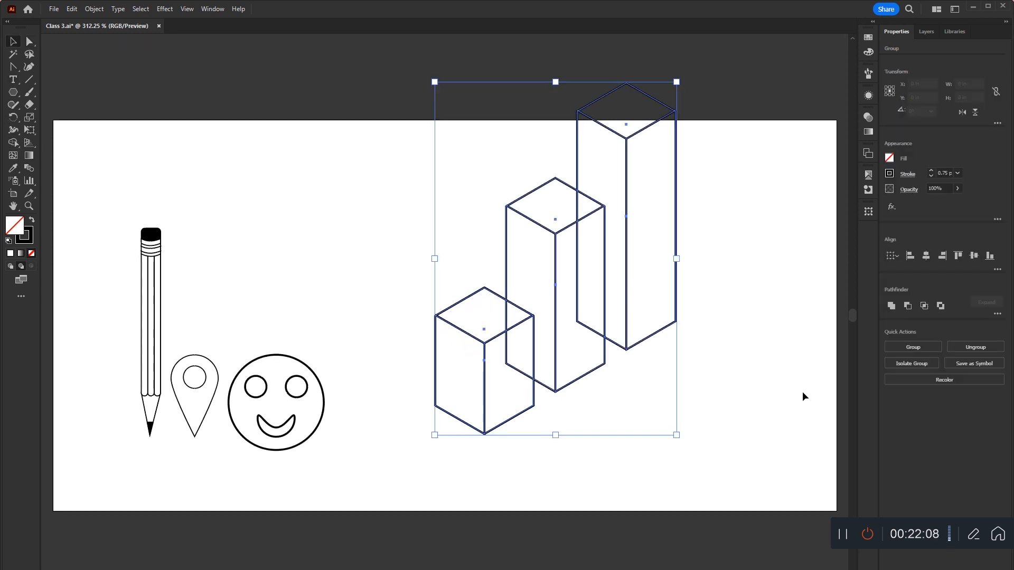
Fill all three columns with white.
{"action": "left_click", "coordinate": [871, 39]}
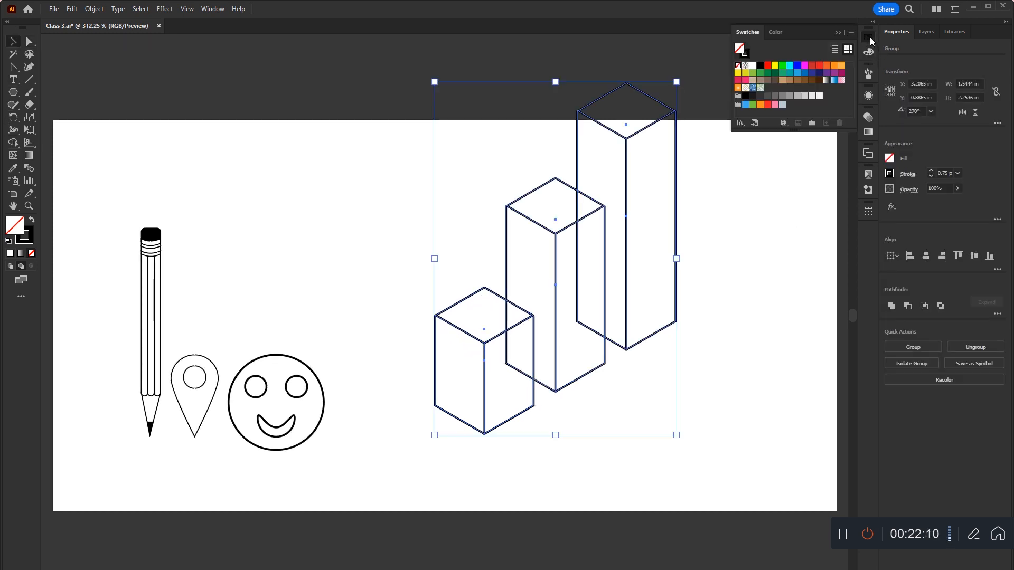
{"action": "left_click", "coordinate": [753, 66]}
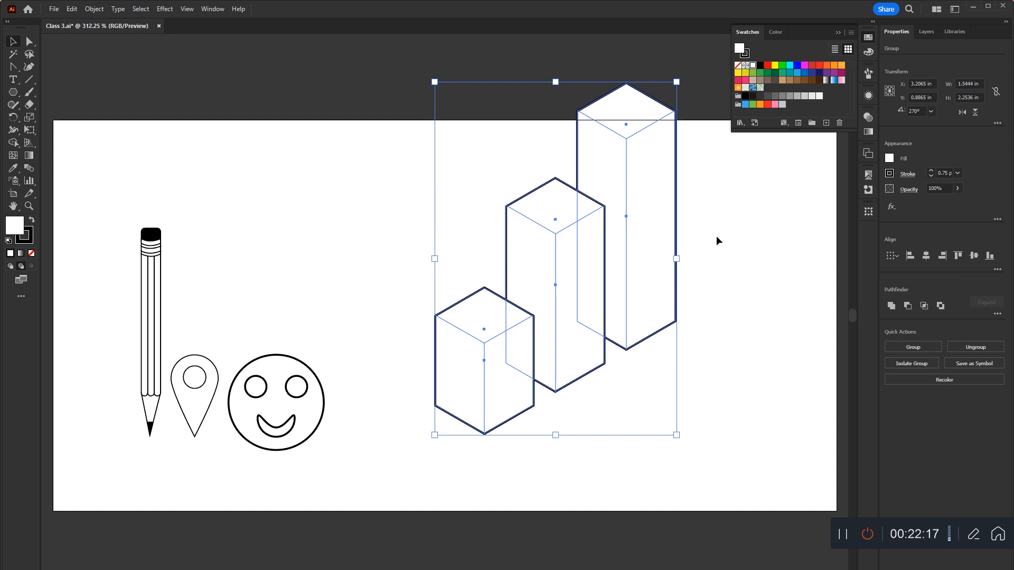
{"action": "left_click", "coordinate": [733, 234]}
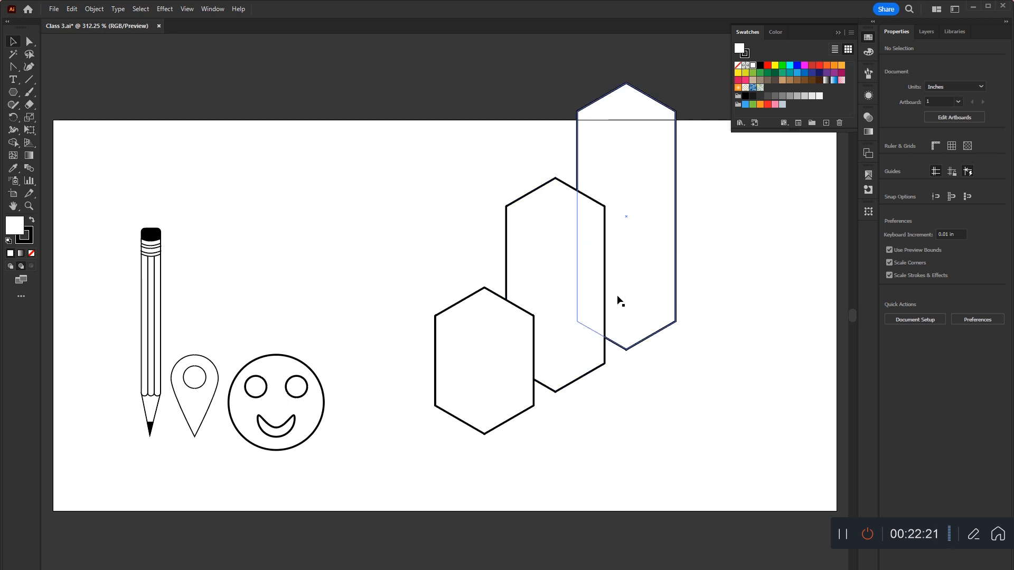
Ungroup the three columns so their outlines and inner edges can be selected separately.
{"action": "left_click", "coordinate": [679, 266]}
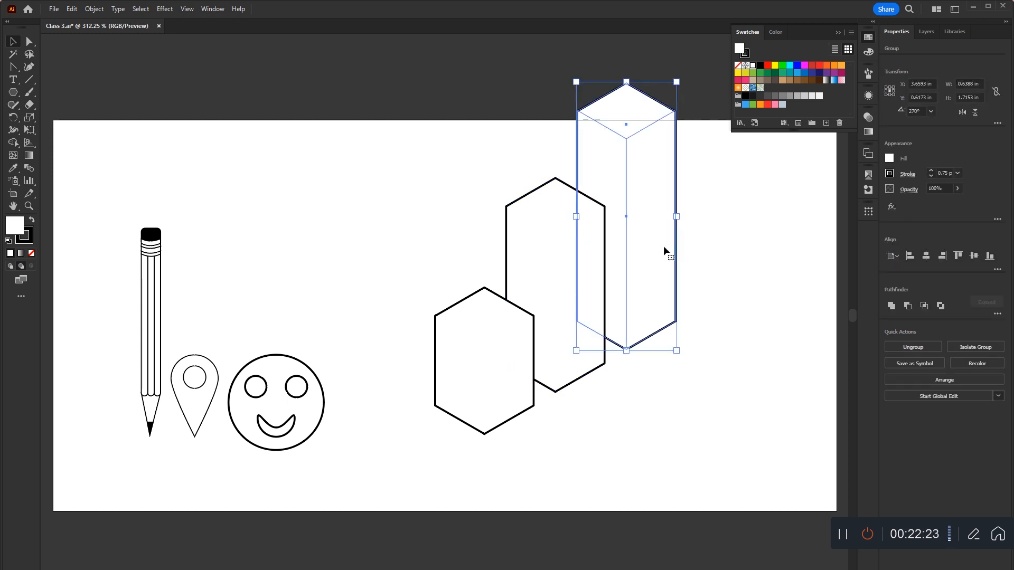
{"action": "left_click_drag", "start_coordinate": [733, 161], "coordinate": [484, 412]}
{"action": "key", "text": "ctrl+g"}
{"action": "left_click", "coordinate": [708, 355]}
Select the three white hexagonal outlines together and send them to the back, behind the columns' inner edge lines.
{"action": "left_click", "coordinate": [664, 291]}
{"action": "left_click", "coordinate": [594, 370], "text": "shift"}
{"action": "left_click", "coordinate": [522, 415], "text": "shift"}
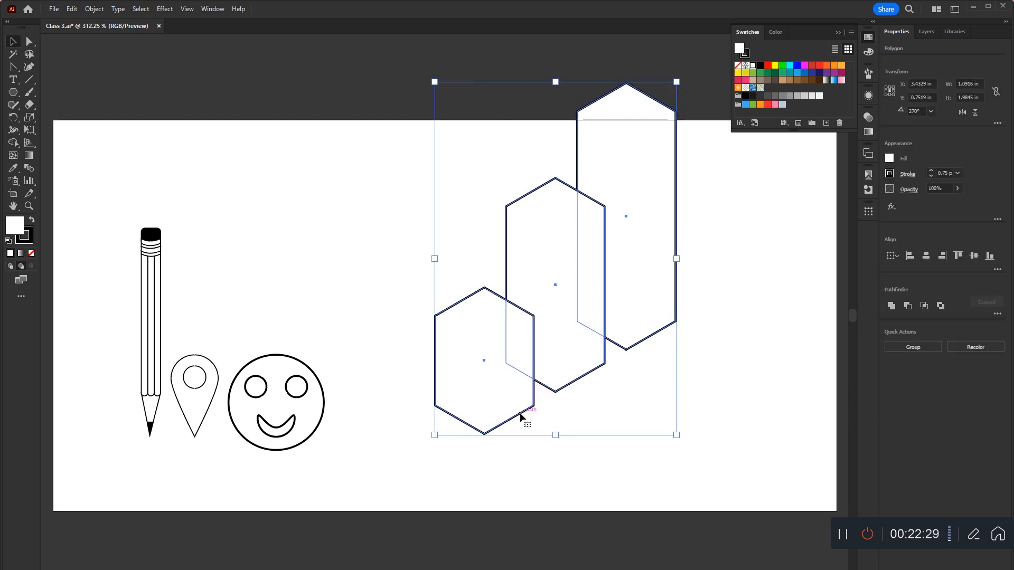
{"action": "key", "text": "a"}
{"action": "key", "text": "ctrl+shift+bracketleft"}
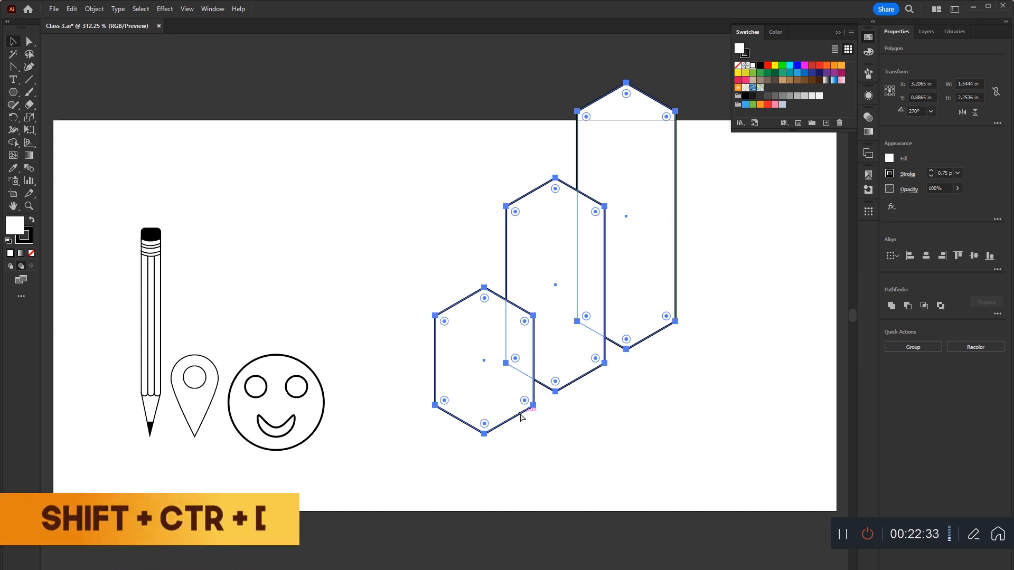
{"action": "key", "text": "ctrl+shift+bracketleft"}
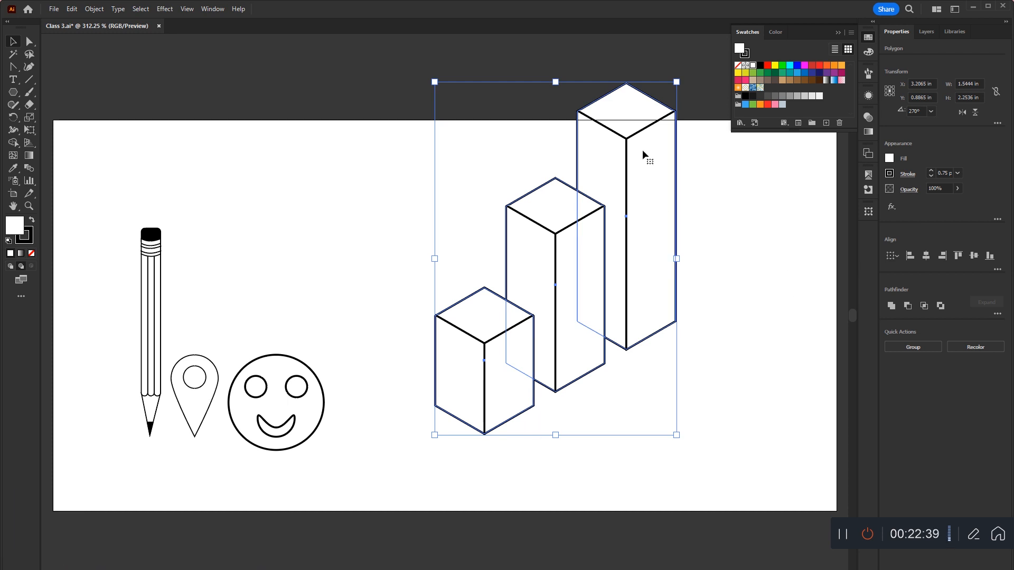
Scale the three columns down together to about 1.03 by 1.51 in and place them just right of the smiley face.
{"action": "left_click", "coordinate": [722, 240]}
{"action": "left_click_drag", "start_coordinate": [695, 70], "coordinate": [481, 404]}
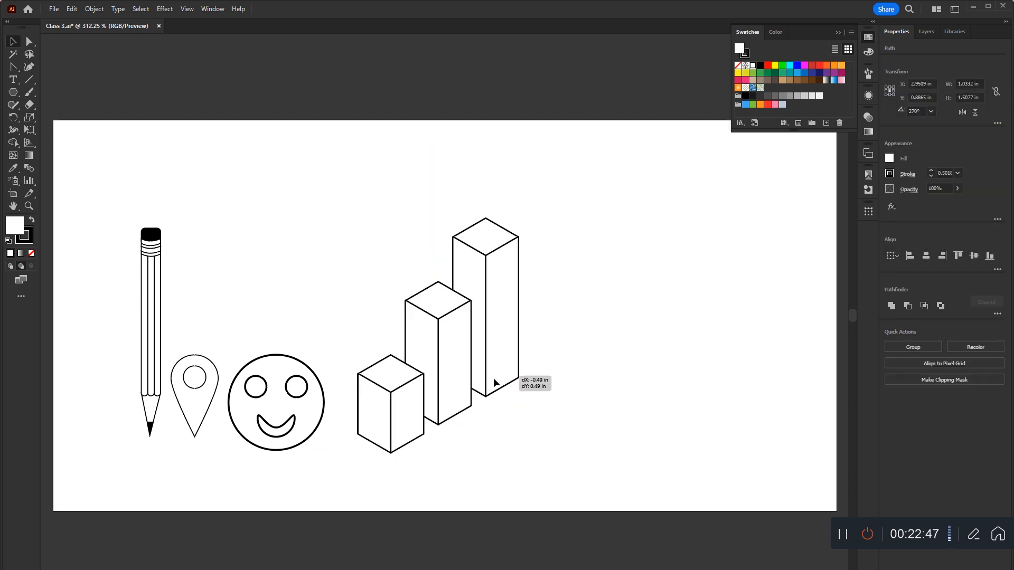
{"action": "left_click_drag", "start_coordinate": [494, 379], "coordinate": [499, 357]}
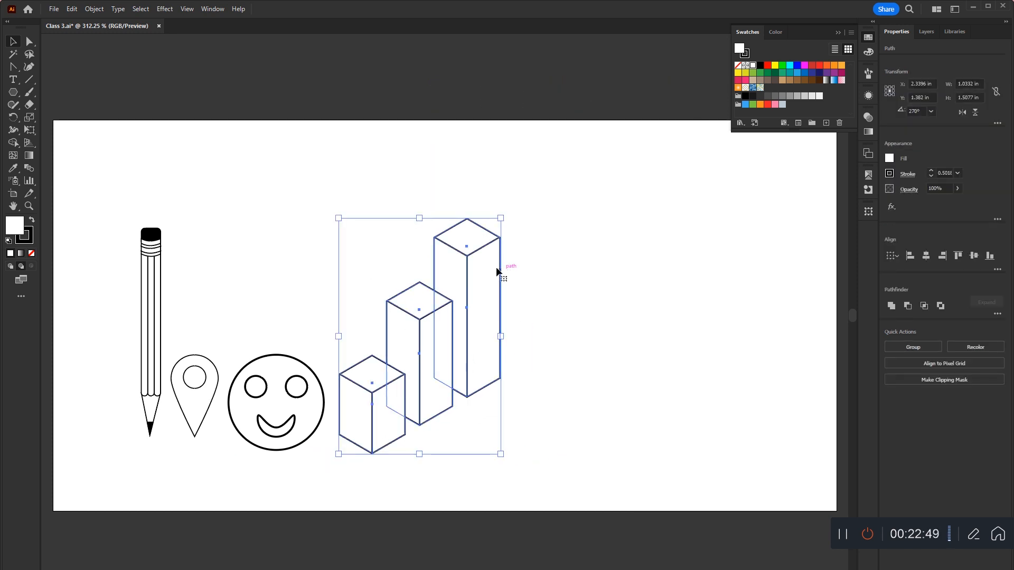
{"action": "left_click", "coordinate": [583, 293]}
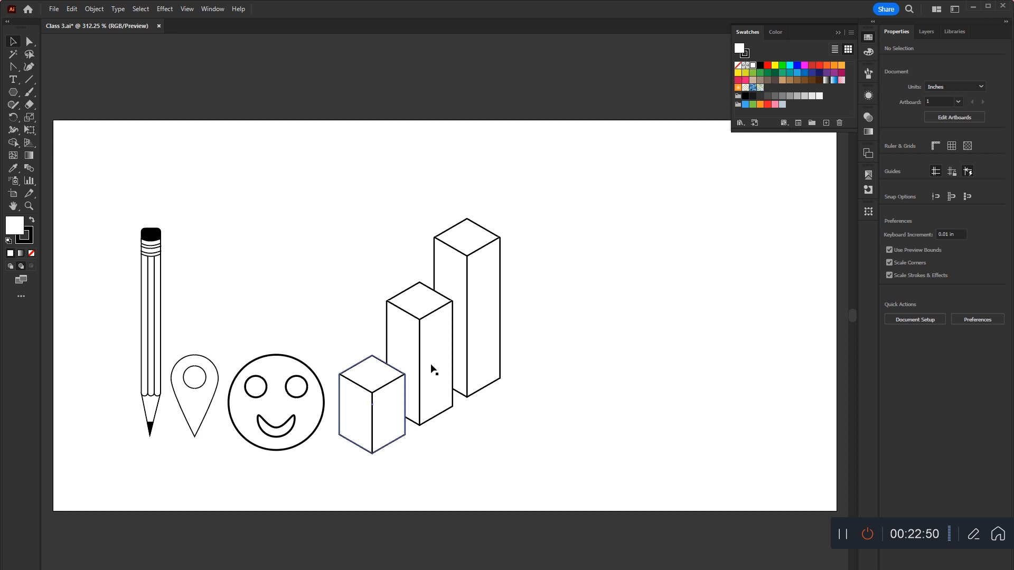